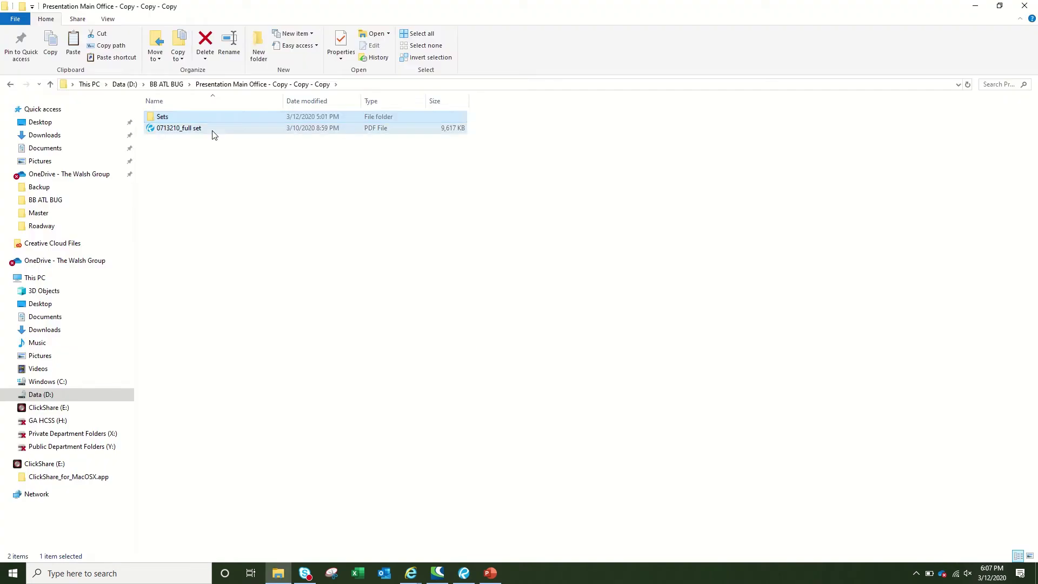
Open the 0713210_full set PDF from the Presentation Main Office - Copy - Copy - Copy folder
left_click(211, 130)
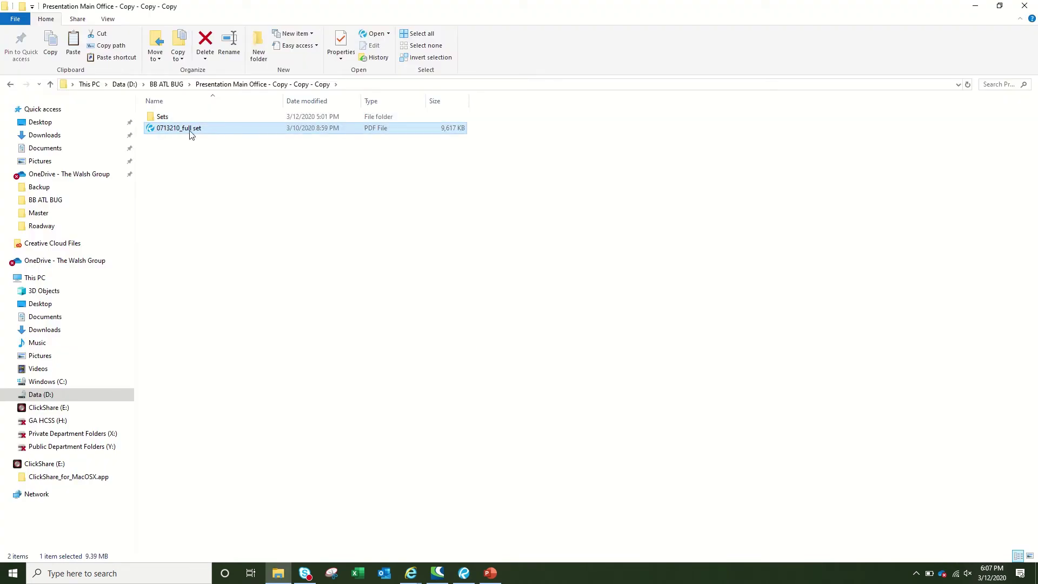
left_click(193, 126)
left_click(226, 161)
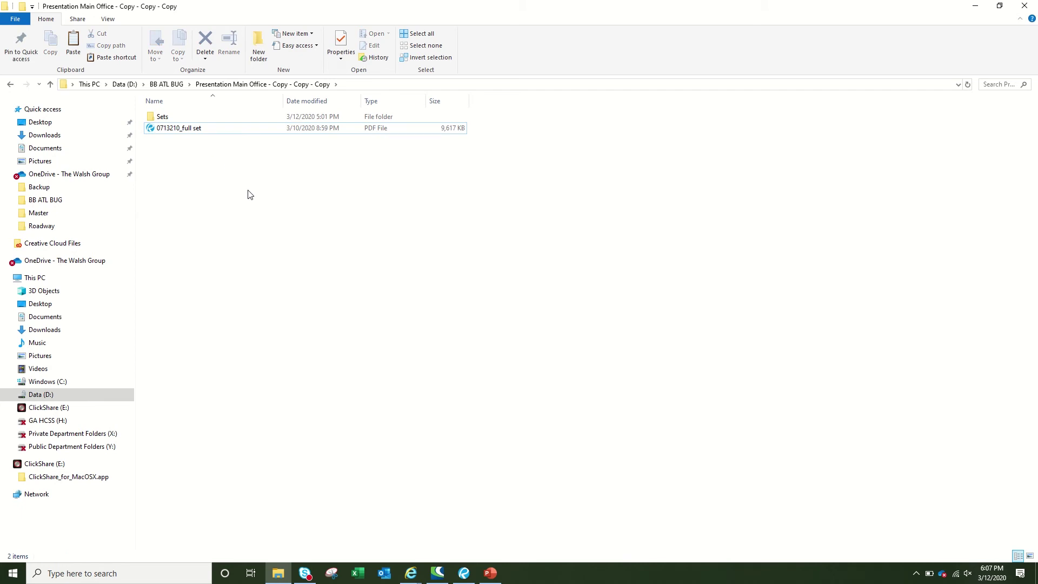
double_click(232, 135)
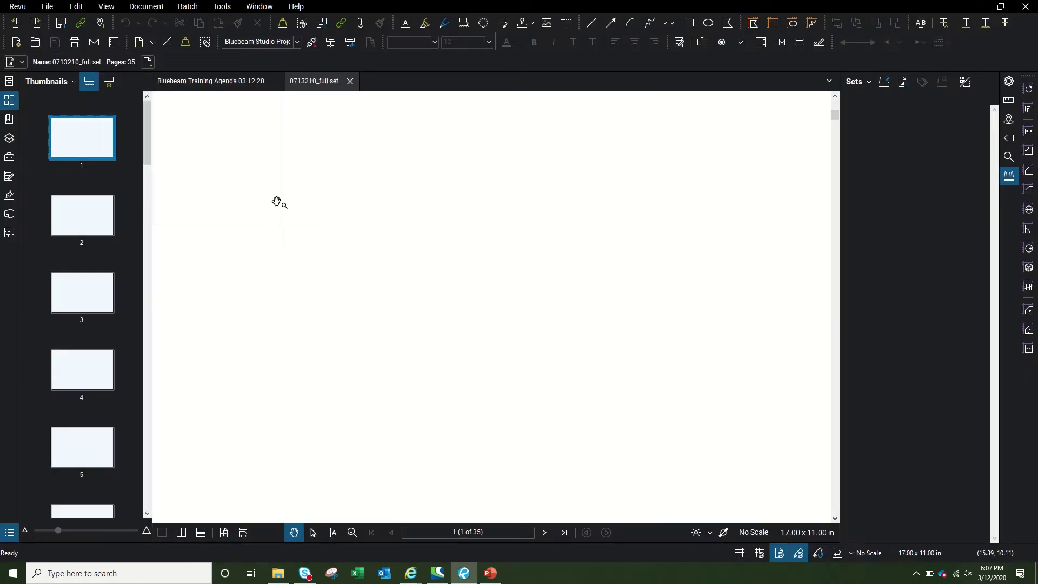
Start creating page labels from a page region and mark the drawing number in the title block of the second page
left_click(143, 10)
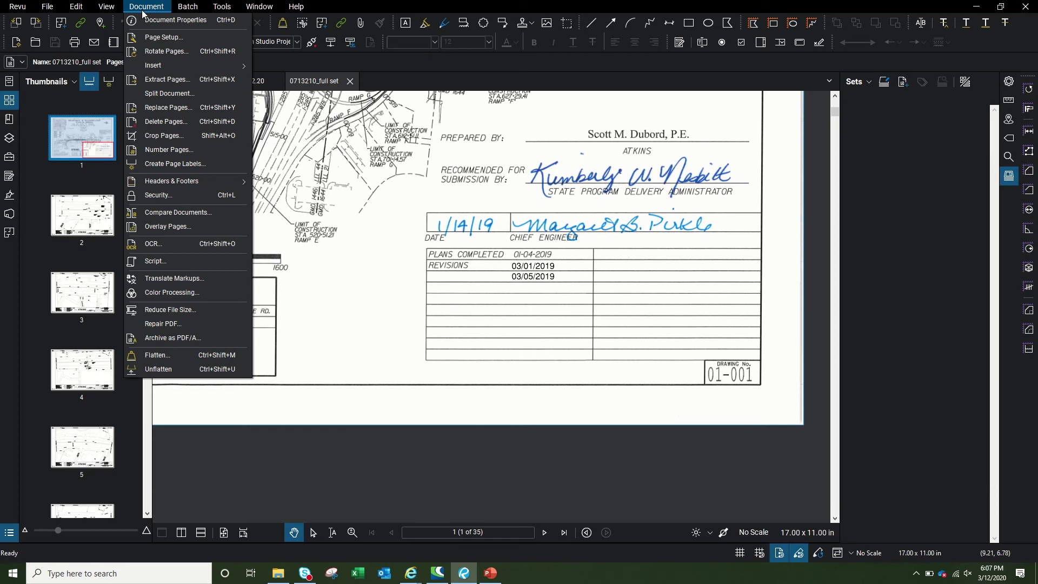
left_click(189, 164)
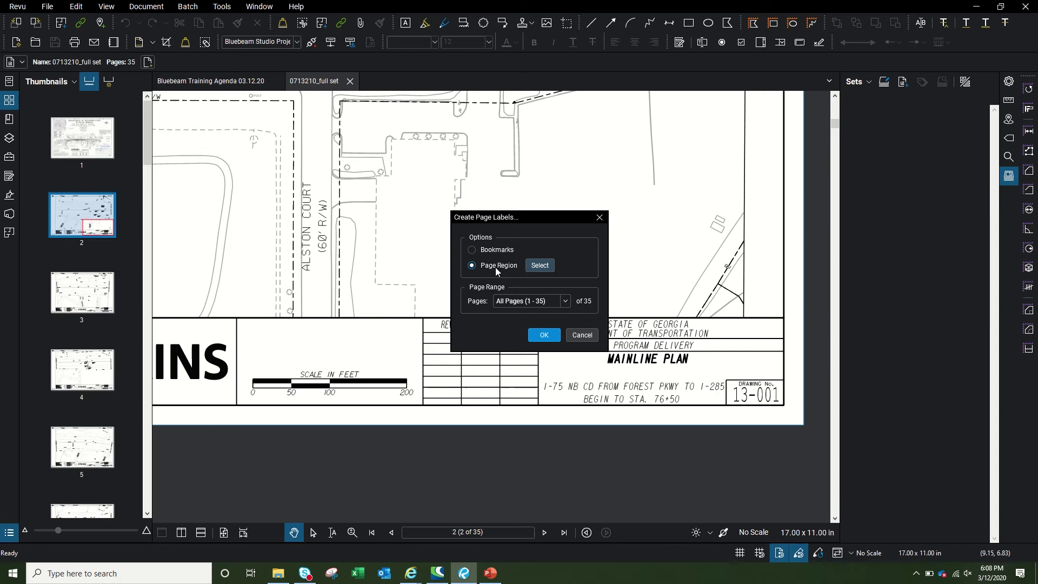
left_click(539, 265)
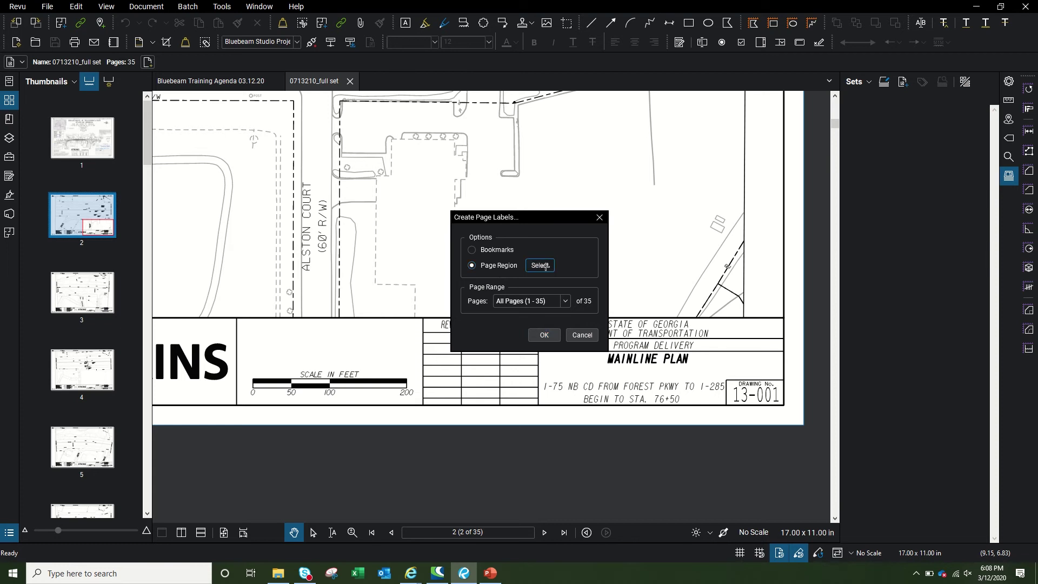
scroll(803, 405, "up", 5)
scroll(803, 405, "up", 3)
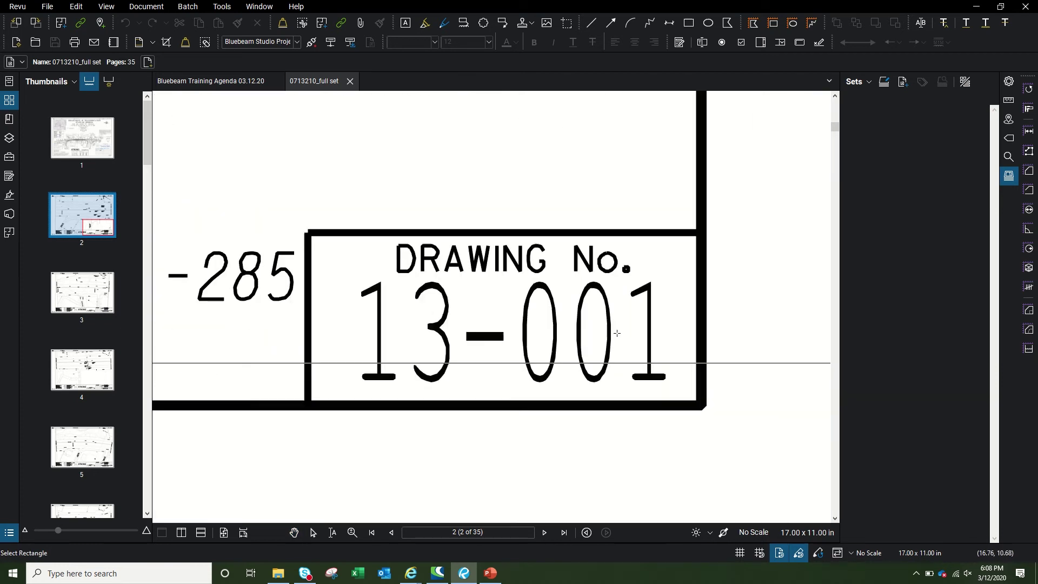
mouse_move(354, 275)
left_mouse_down()
mouse_move(363, 287)
mouse_move(676, 393)
left_mouse_up()
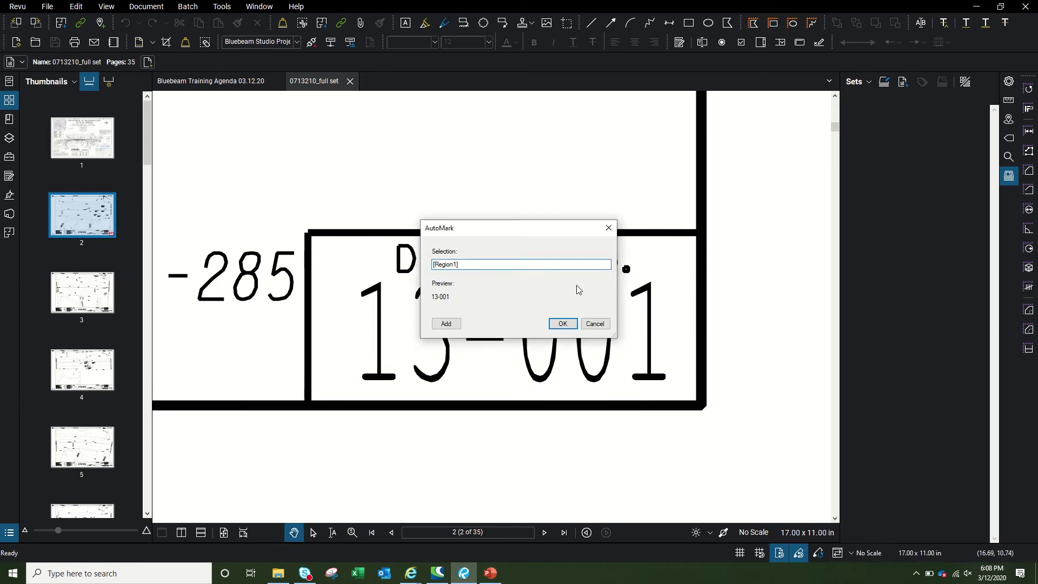
Prefix the region label with "219057 - " and apply the page labels to all pages
type("219057 -")
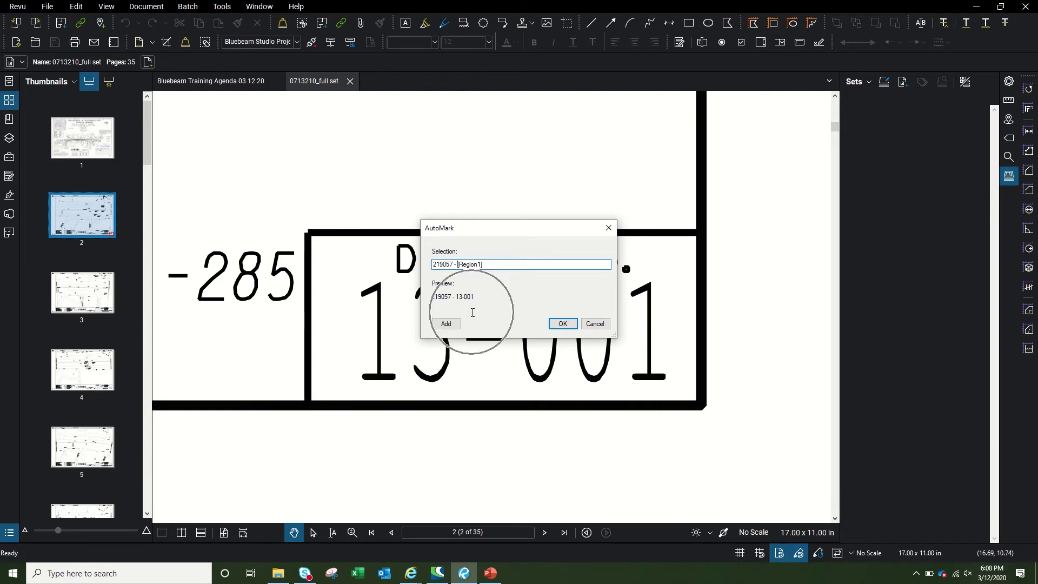
left_click(471, 296)
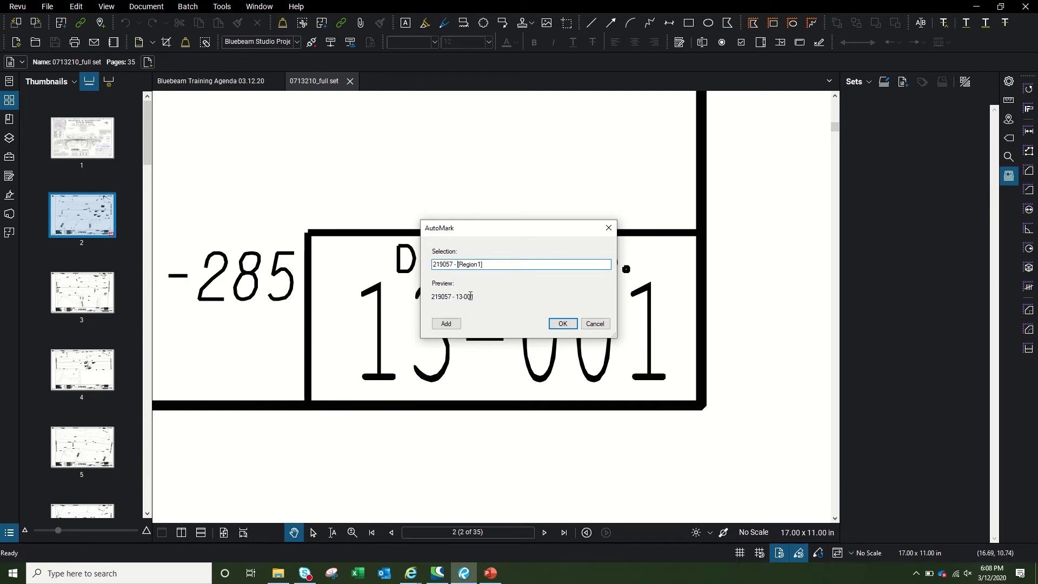
left_click(562, 323)
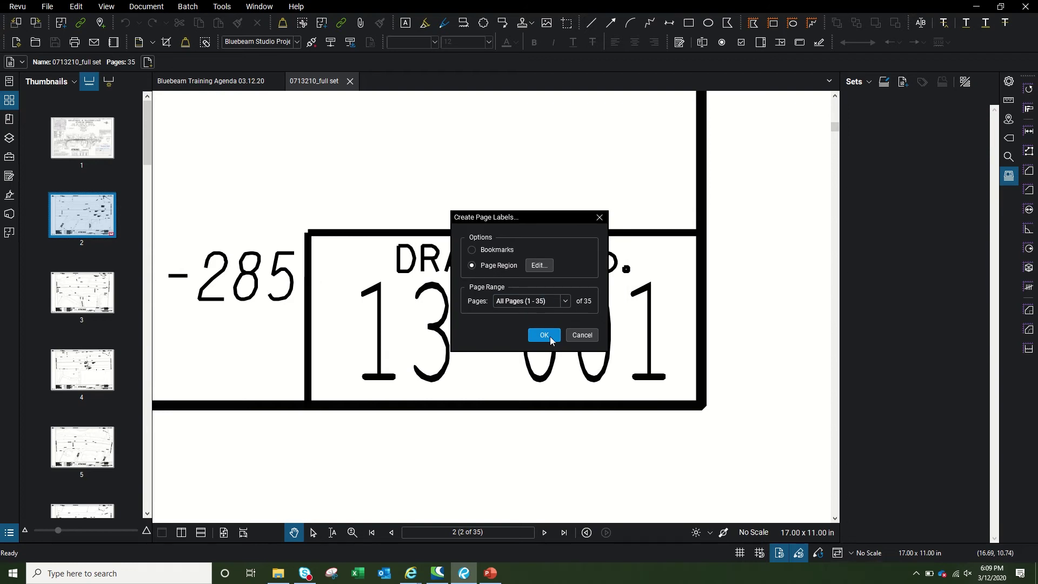
left_click(550, 336)
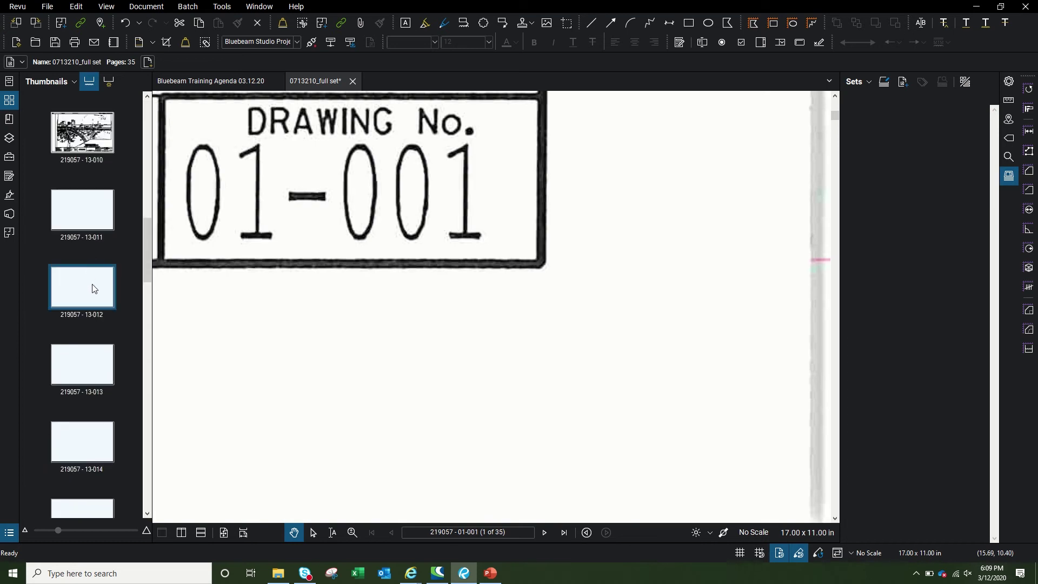
Check the new page labels down to the last page thumbnail and save the document
scroll(94, 285, "down", 5)
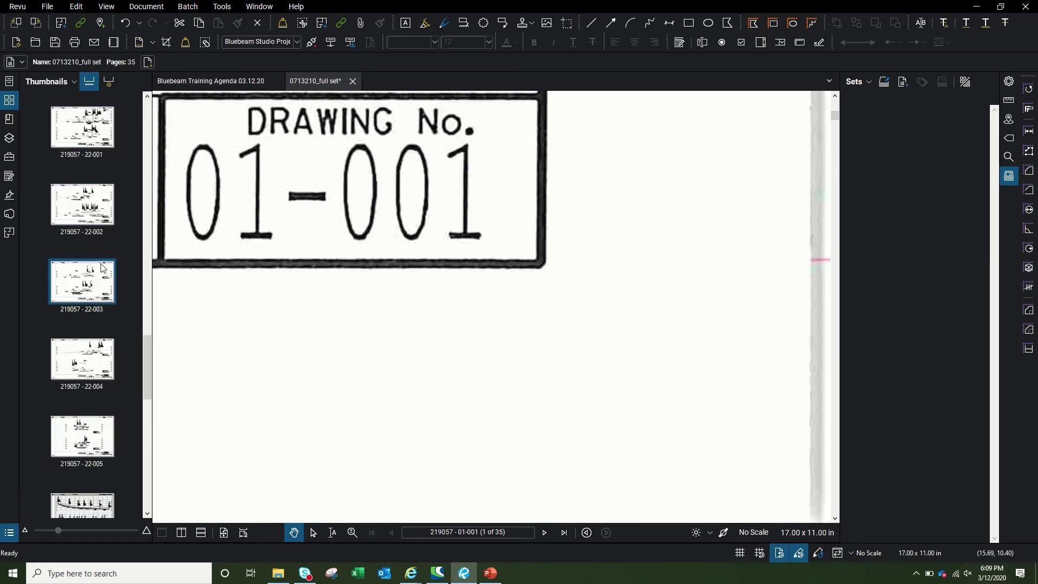
scroll(81, 243, "down", 9)
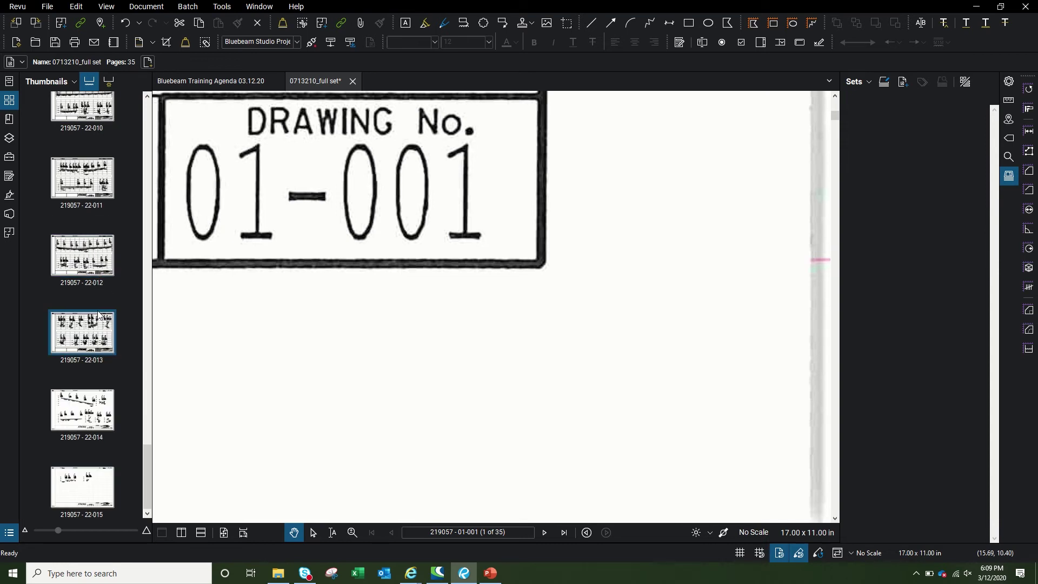
left_click(52, 44)
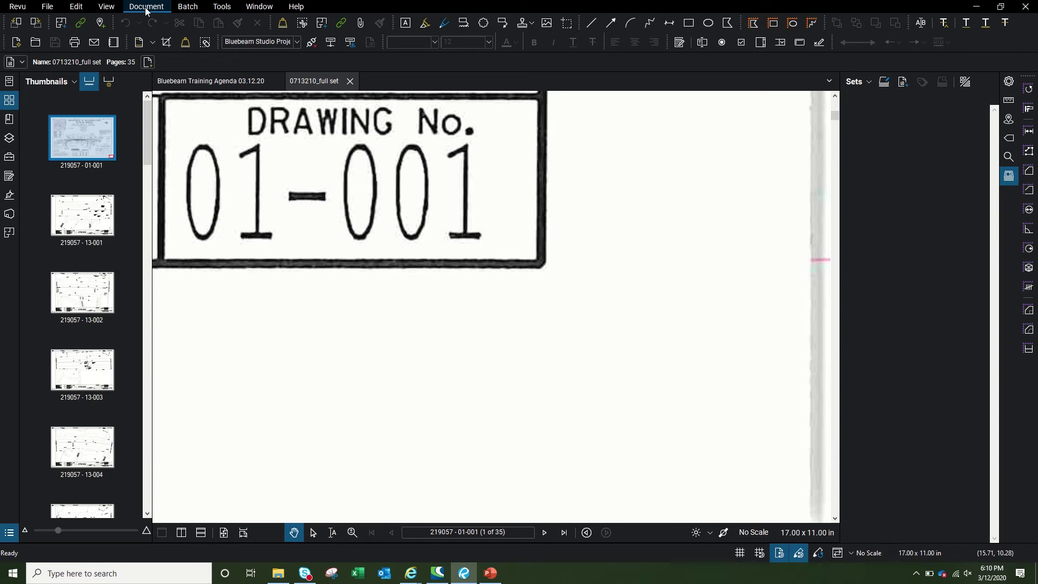
Set up extraction of all pages (1 - 35) as separate files named by their page labels
left_click(146, 10)
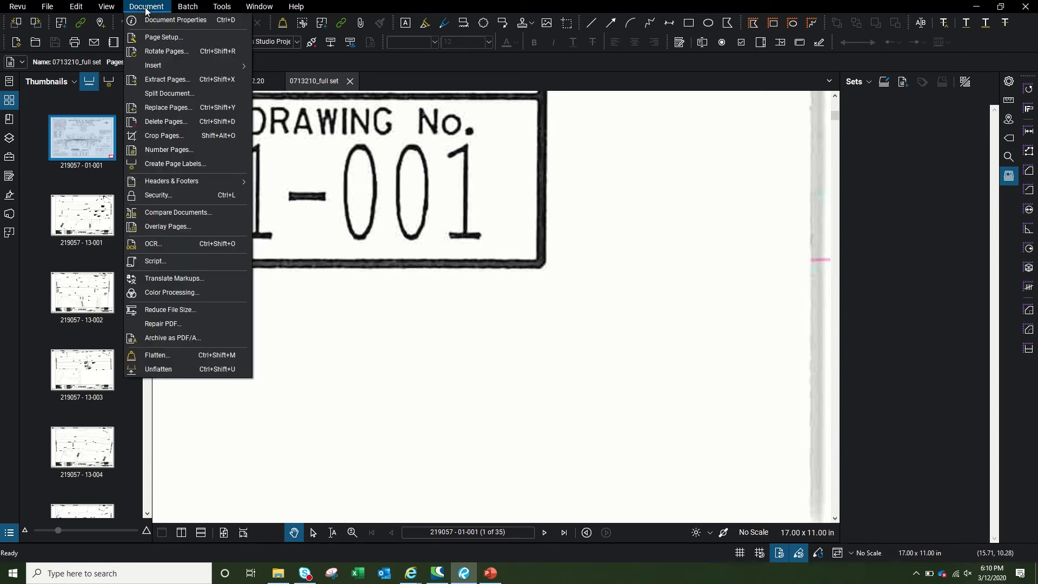
left_click(163, 79)
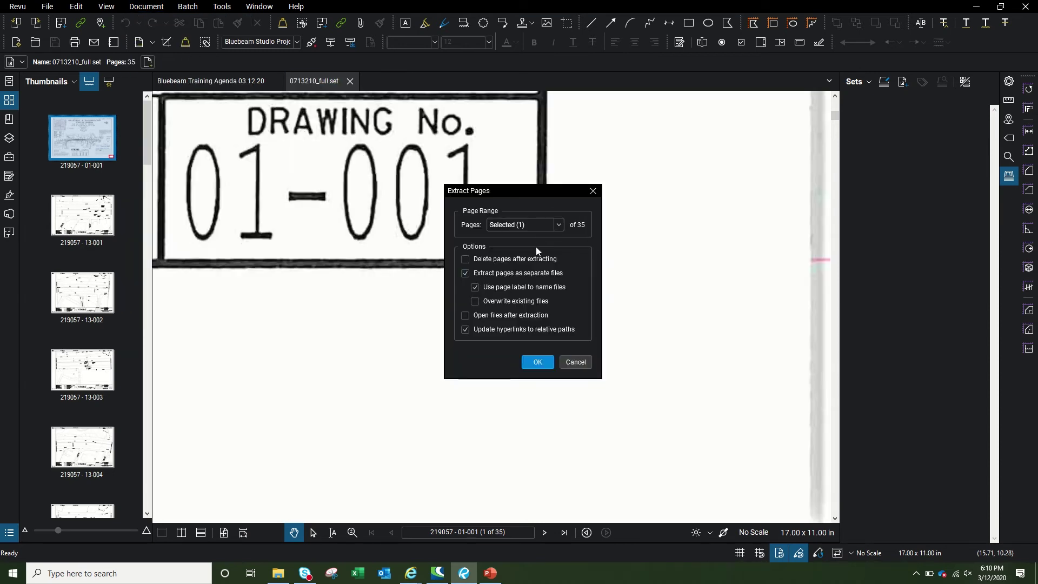
left_click(559, 224)
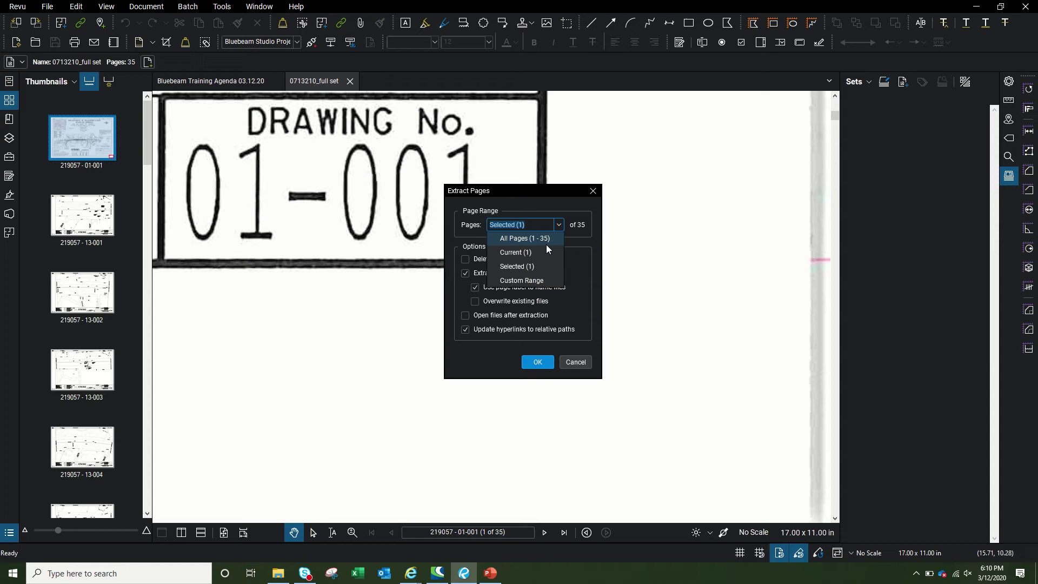
left_click(545, 243)
left_click(469, 274)
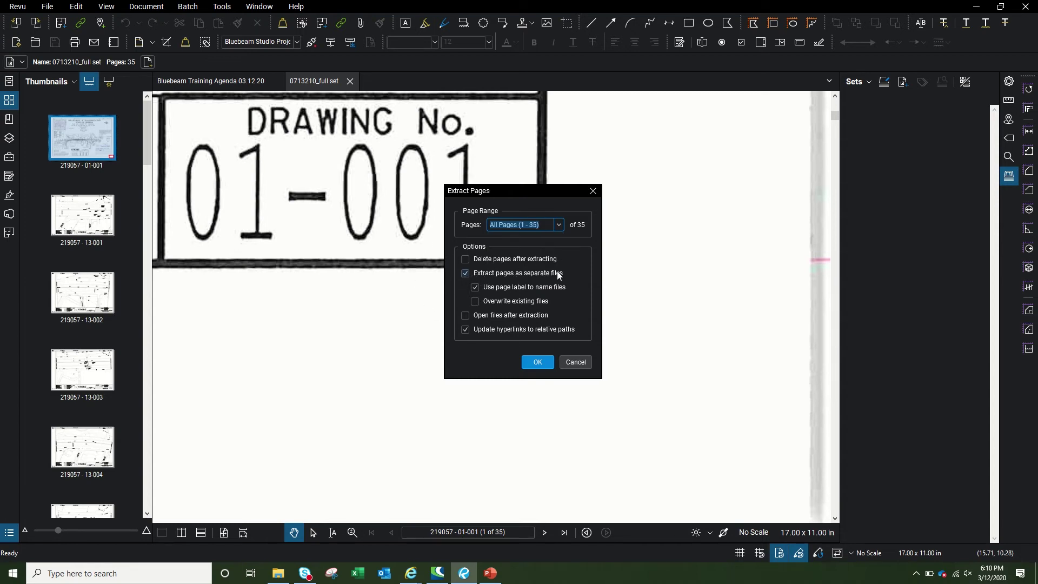
left_click(475, 286)
left_click(538, 363)
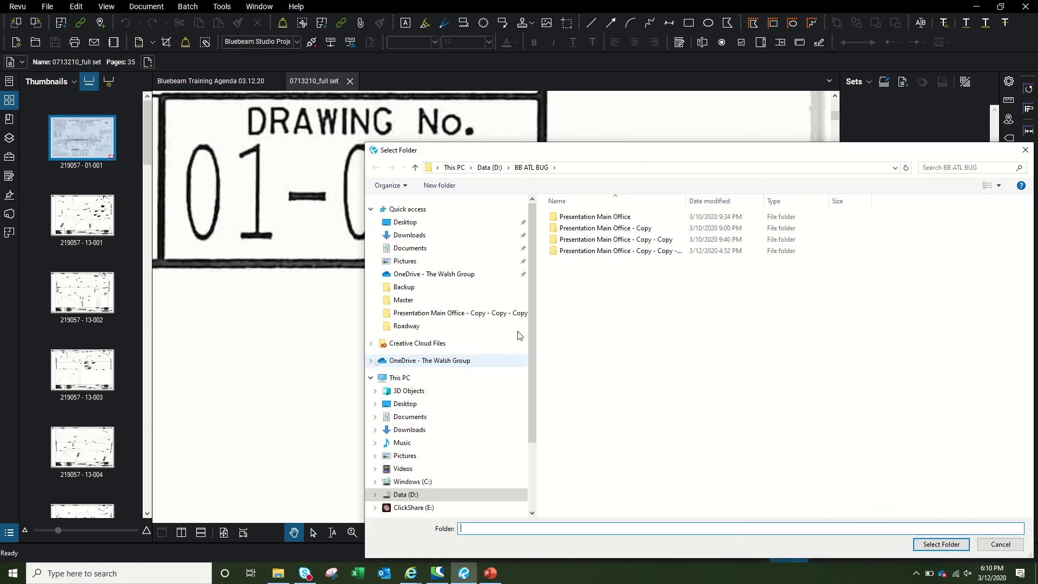
Choose the 01_Original Documents folder inside Sets as the destination and extract the pages there
left_click_drag(589, 156, 323, 79)
double_click(351, 171)
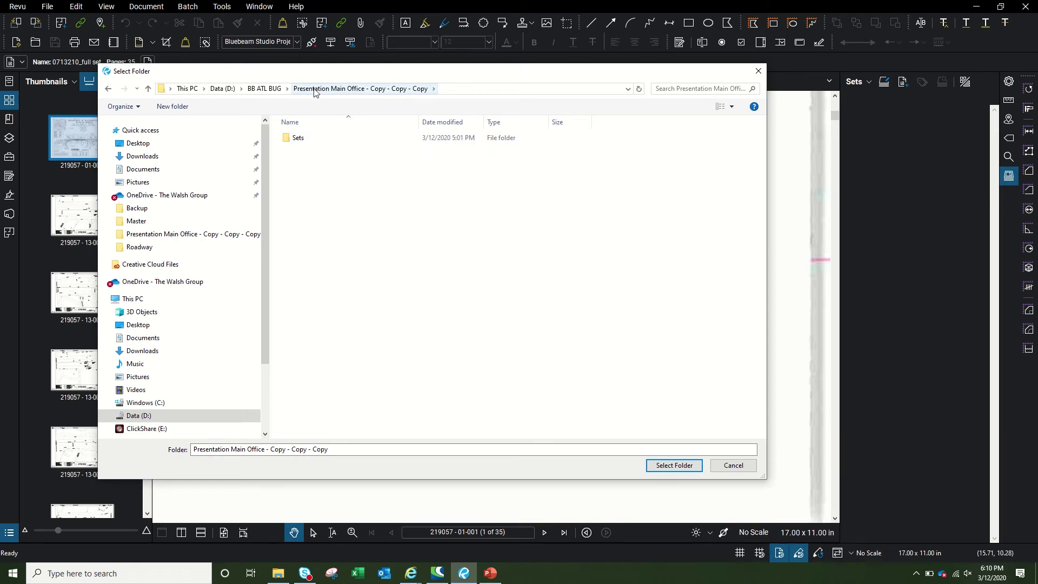
double_click(311, 138)
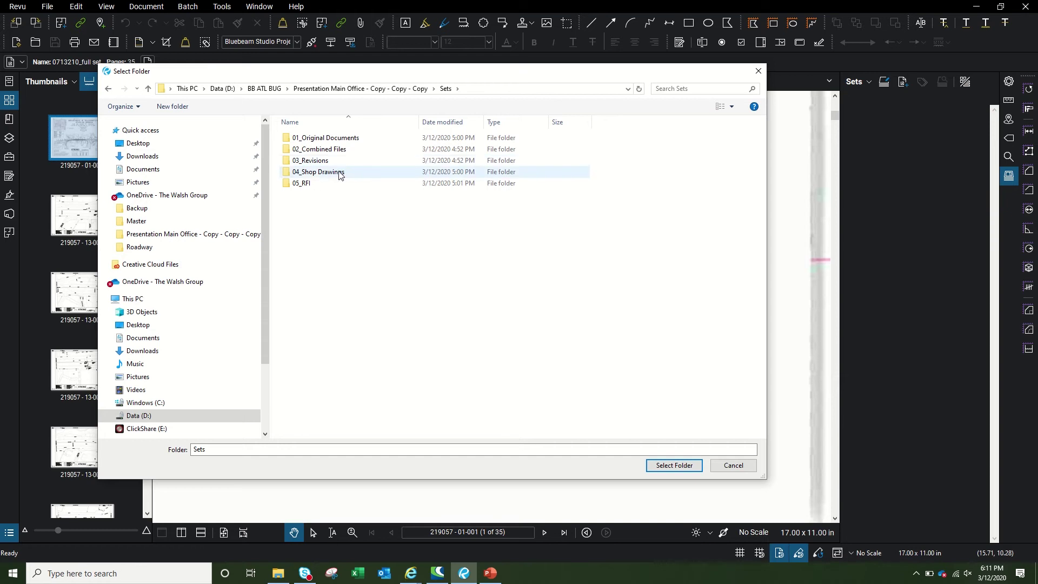
double_click(337, 139)
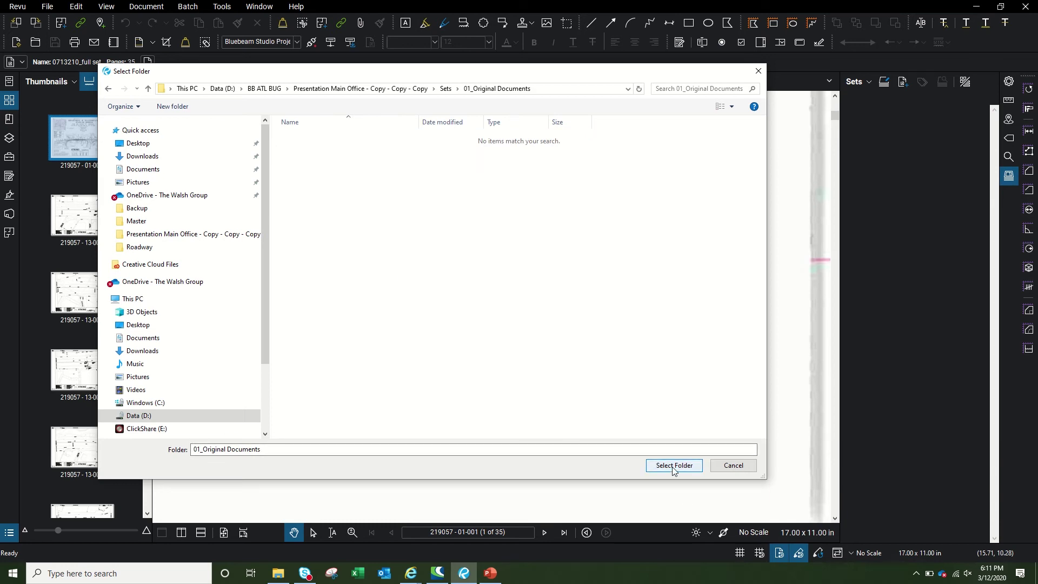
left_click(673, 466)
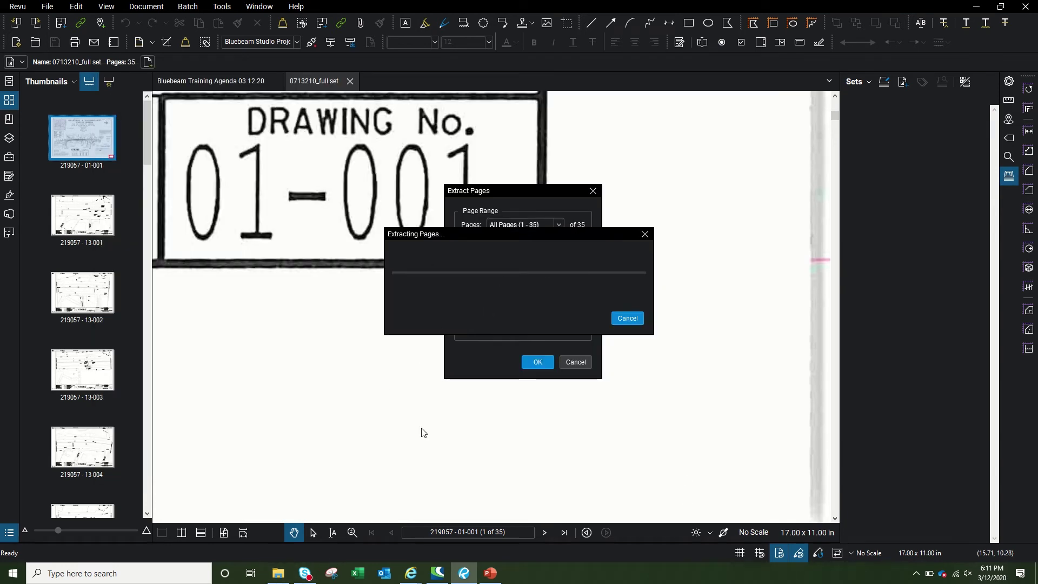
Switch to File Explorer and check the extracted sheets in the 01_Original Documents folder inside Sets
left_click(277, 573)
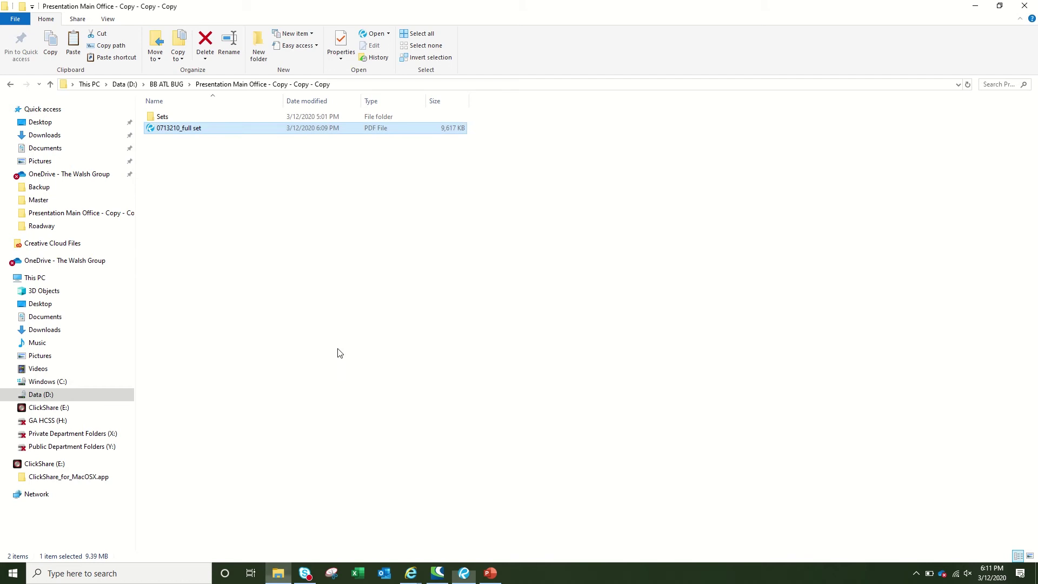
double_click(213, 116)
double_click(207, 118)
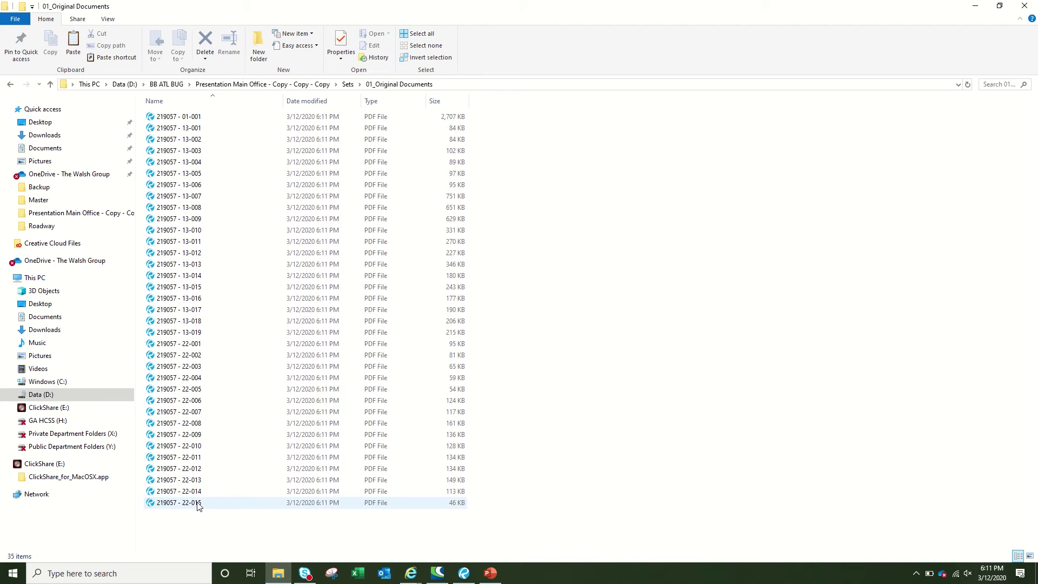
left_click(974, 7)
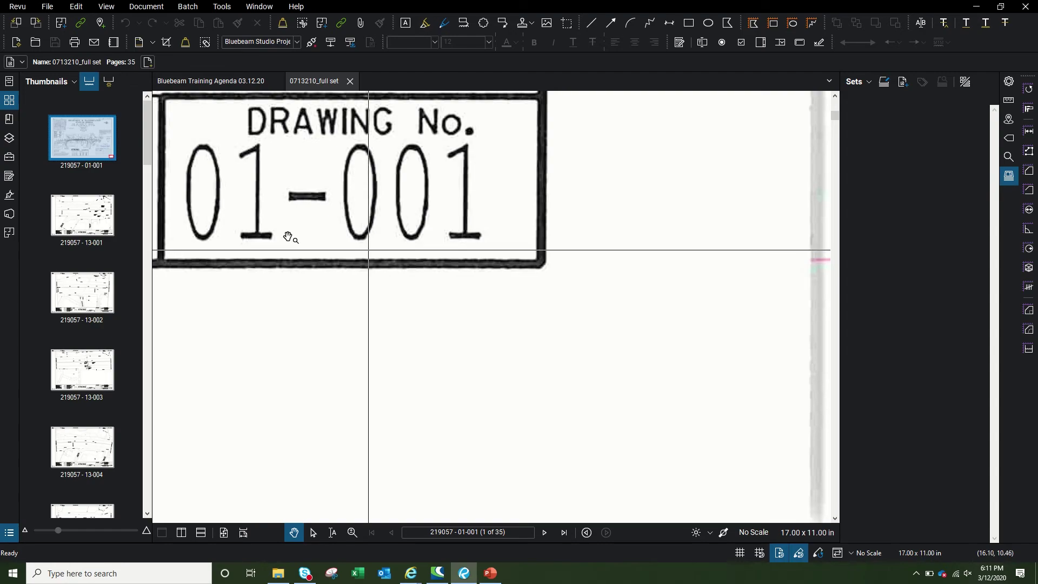
Close the 0713210_full set document and show the Sets panel
left_click(348, 81)
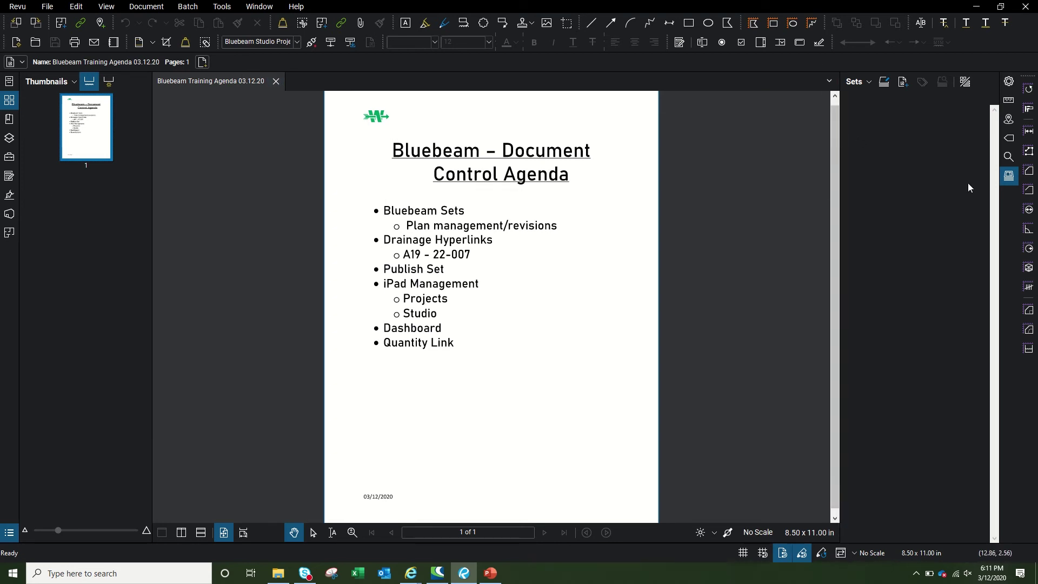
right_click(1011, 210)
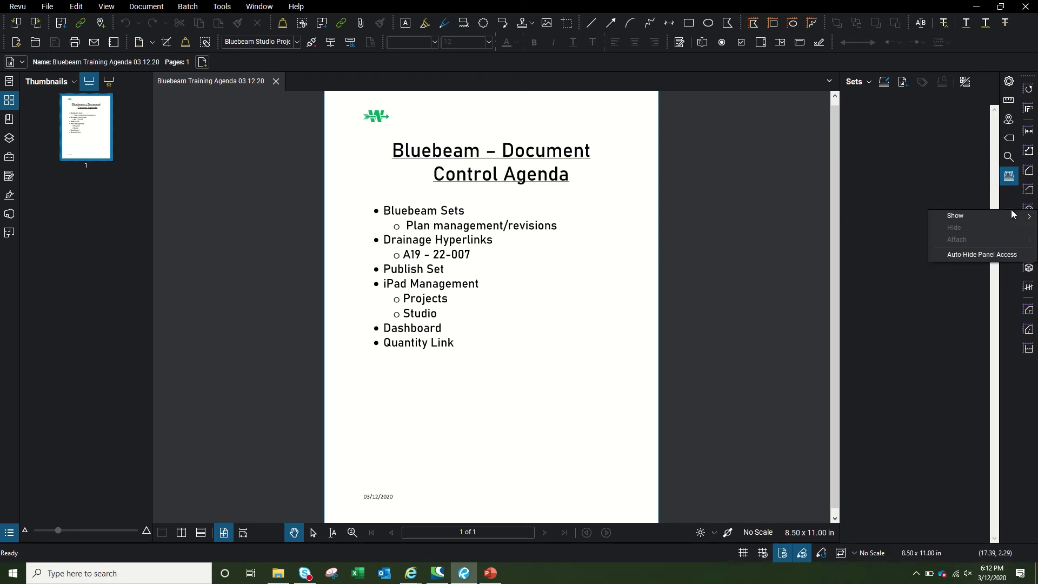
mouse_move(989, 212)
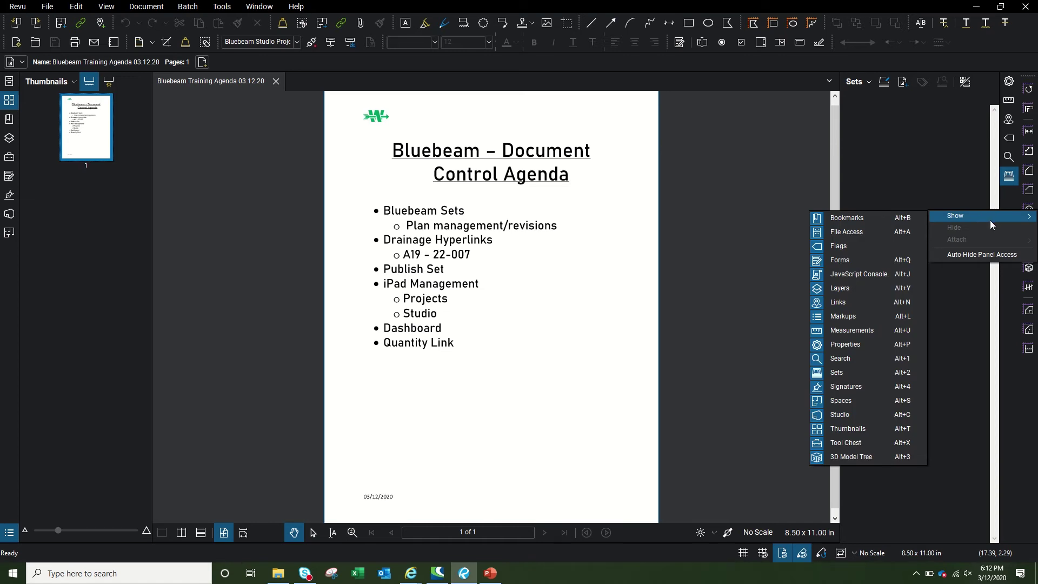
left_click(837, 373)
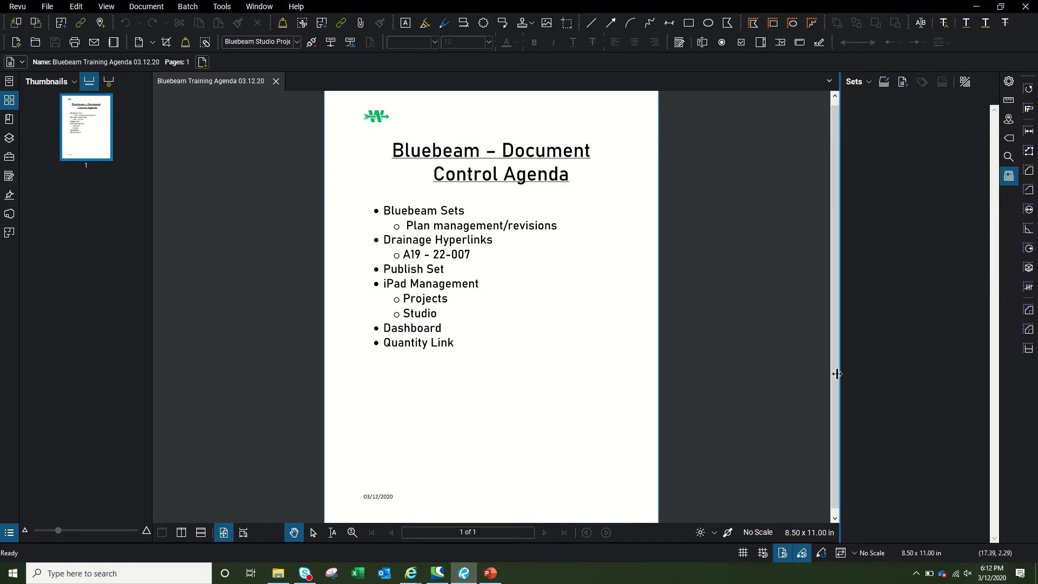
right_click(997, 200)
left_click(1011, 282)
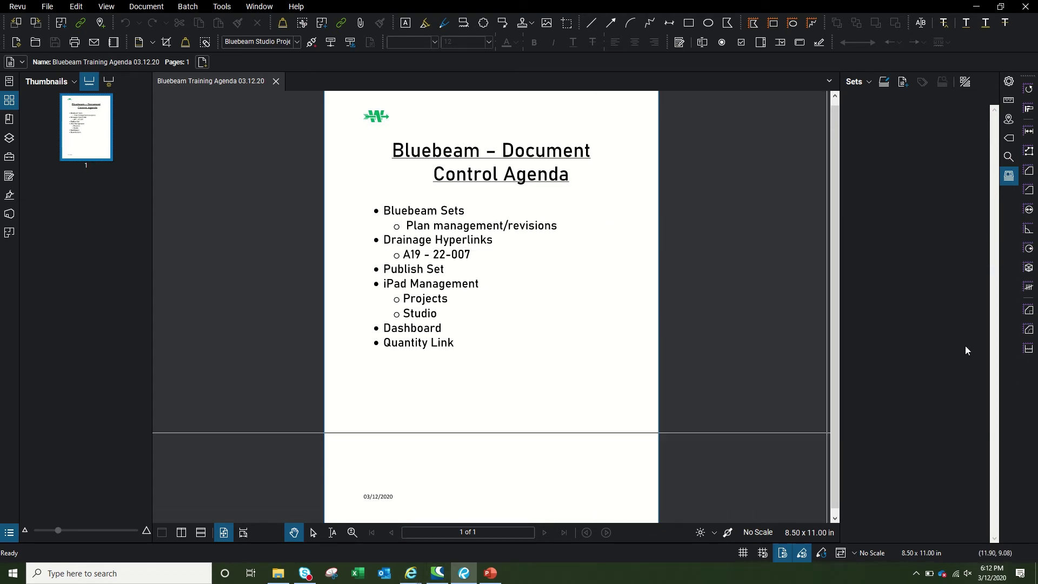
Start a new set and open its set options
left_click(867, 82)
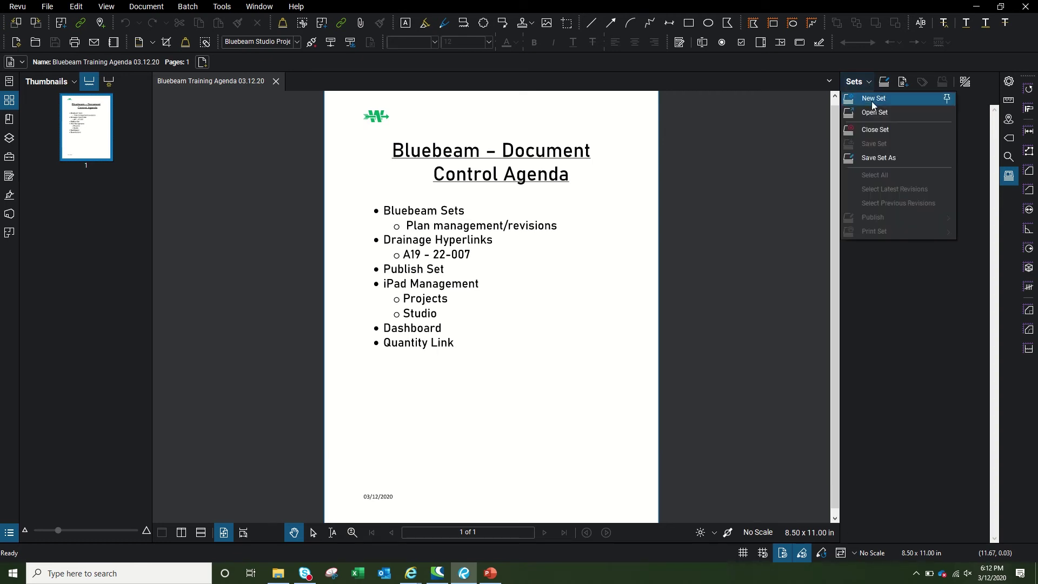
left_click(871, 102)
left_click(626, 320)
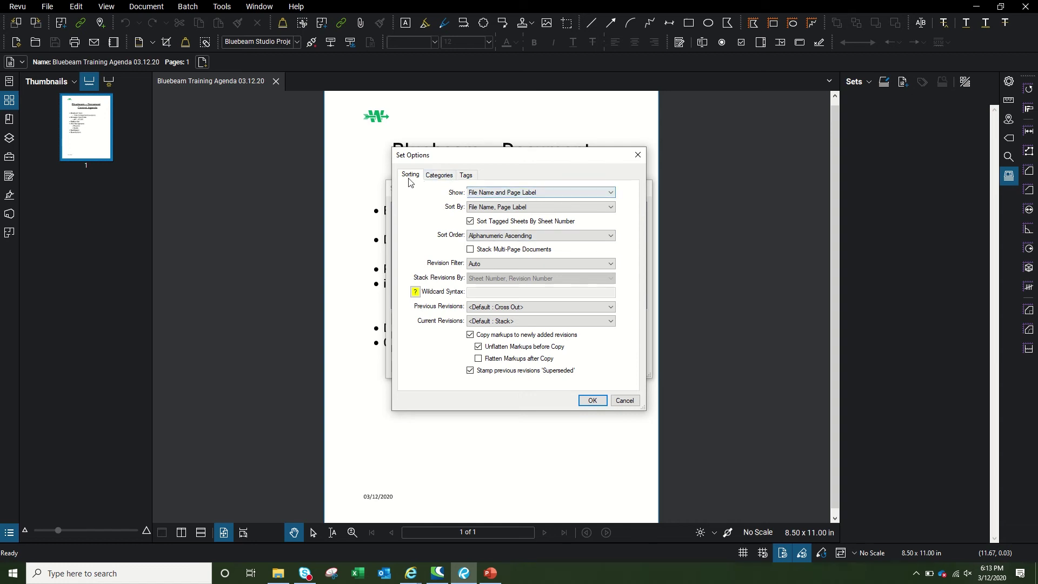
Review the available Show and Sort By choices in the set's sorting options, then cancel the options
left_click(491, 196)
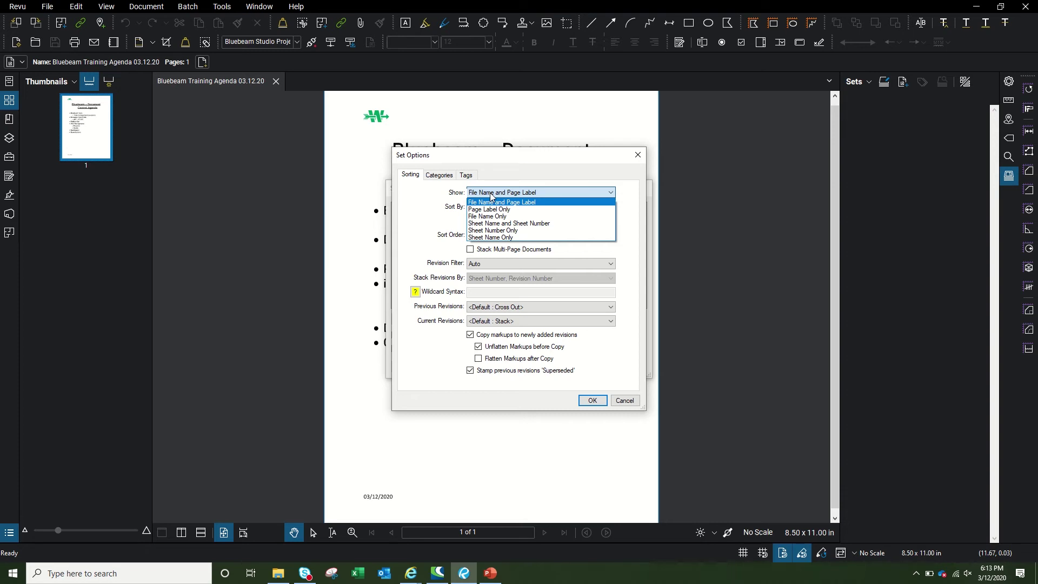
left_click(491, 196)
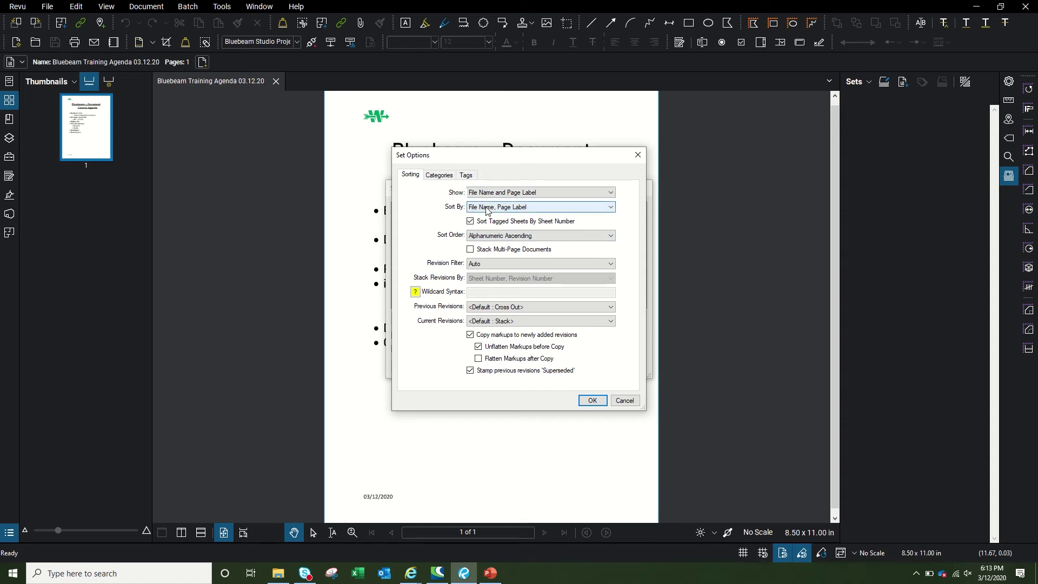
left_click(487, 209)
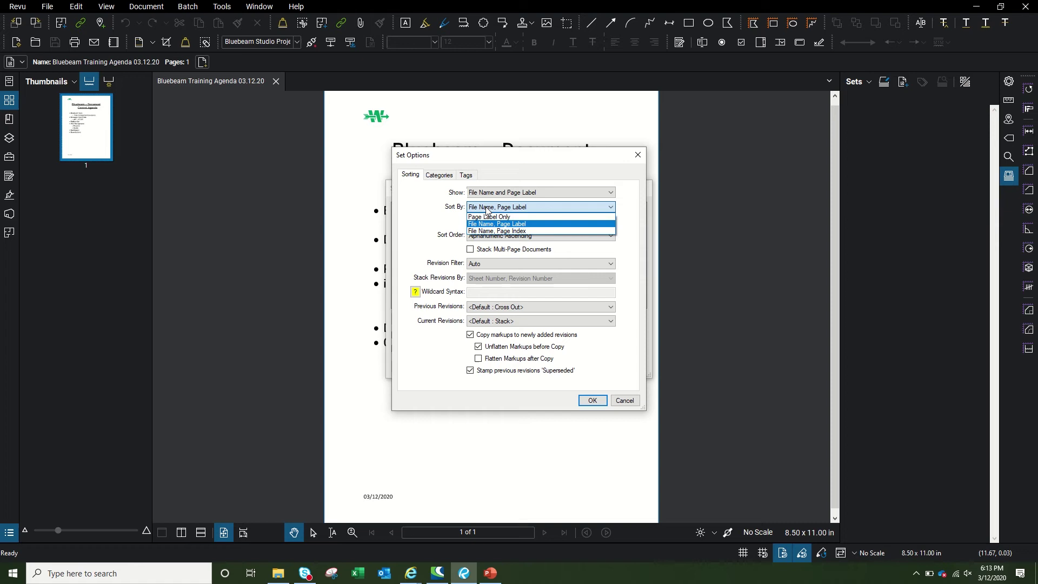
left_click(486, 209)
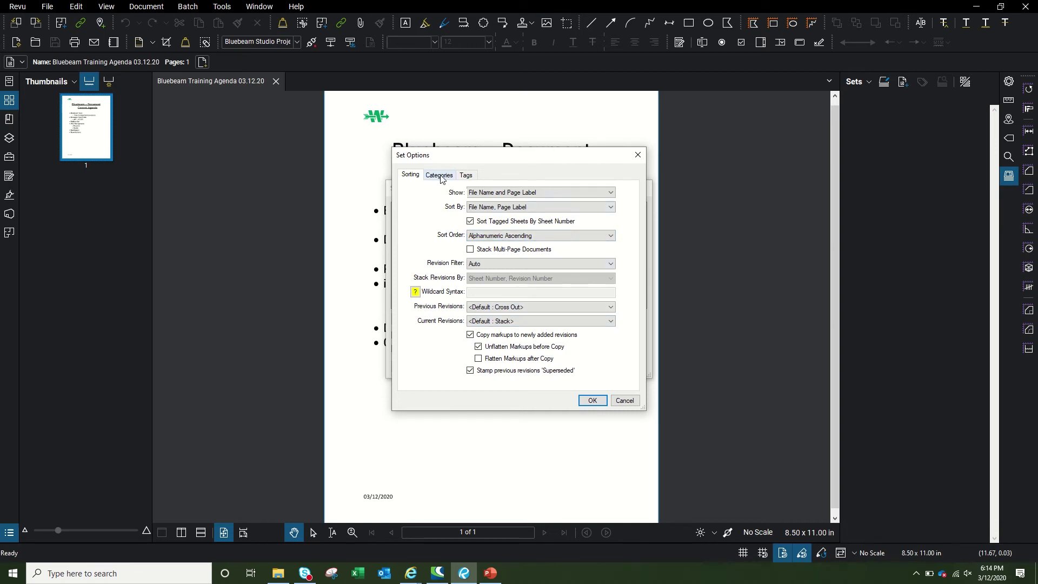
left_click(622, 400)
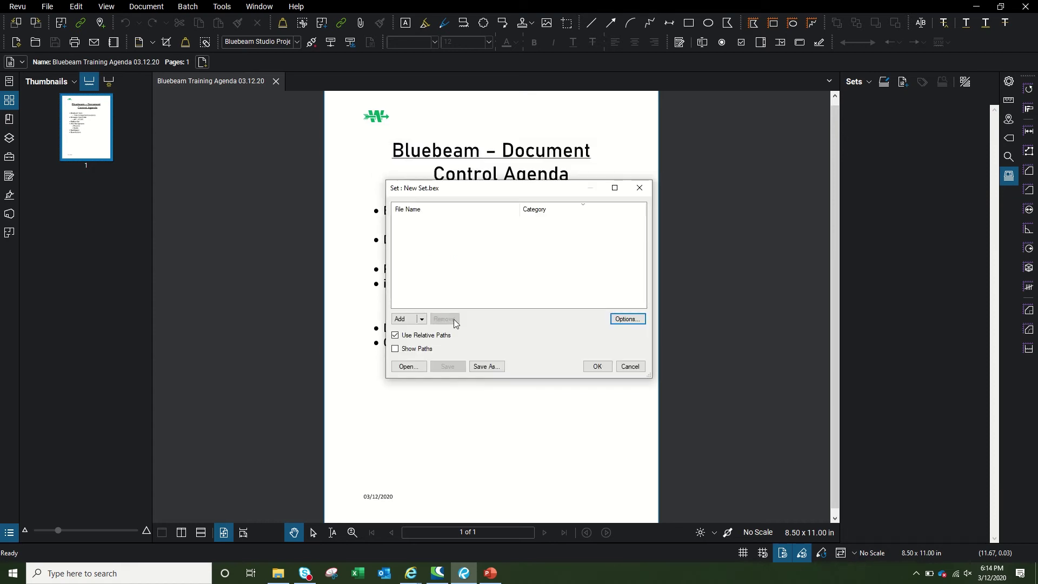
Start adding files to the new set using the GDOT 2019 categories template
left_click(421, 319)
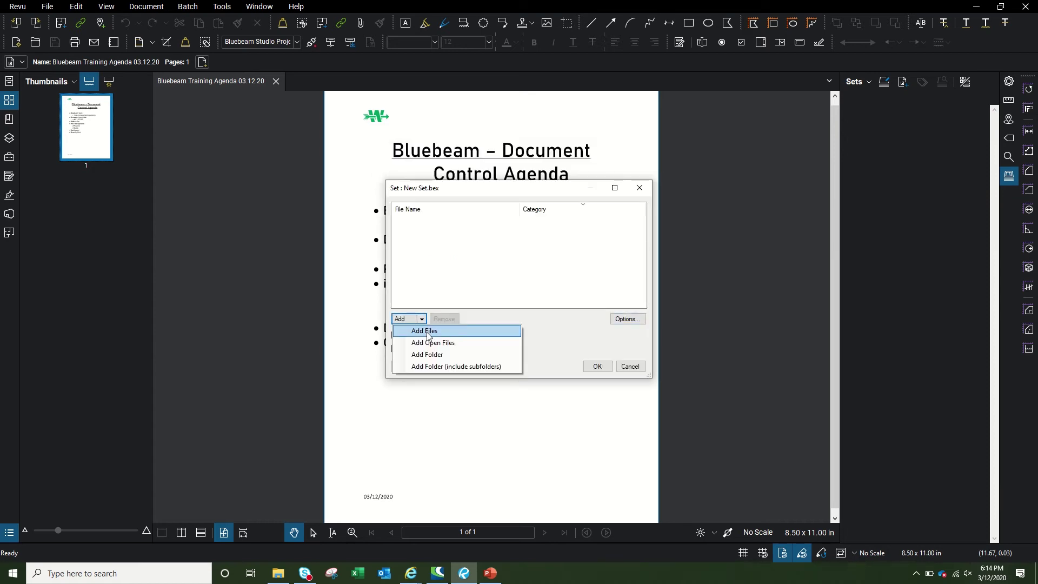
left_click(427, 330)
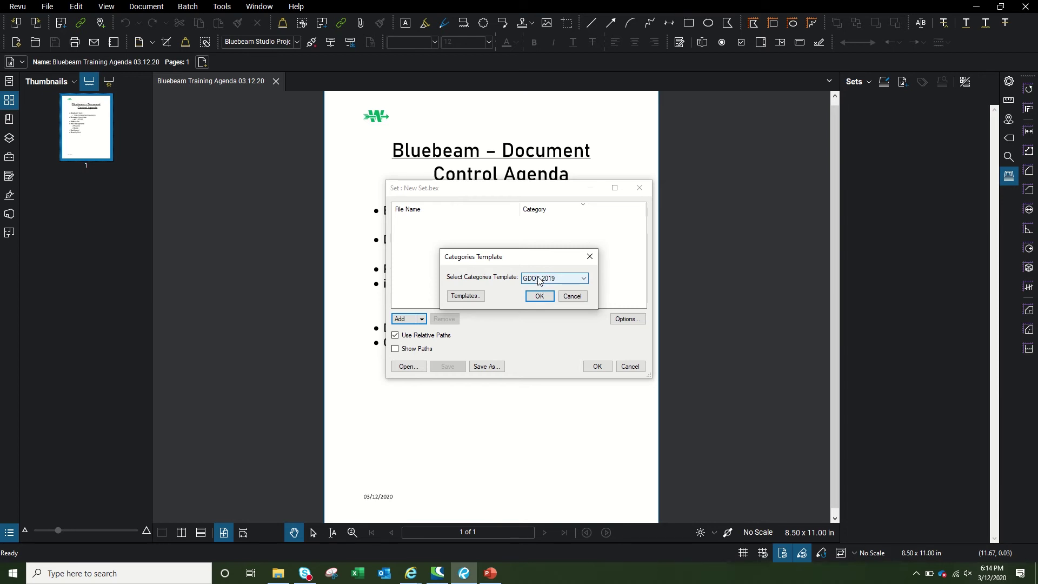
left_click(559, 279)
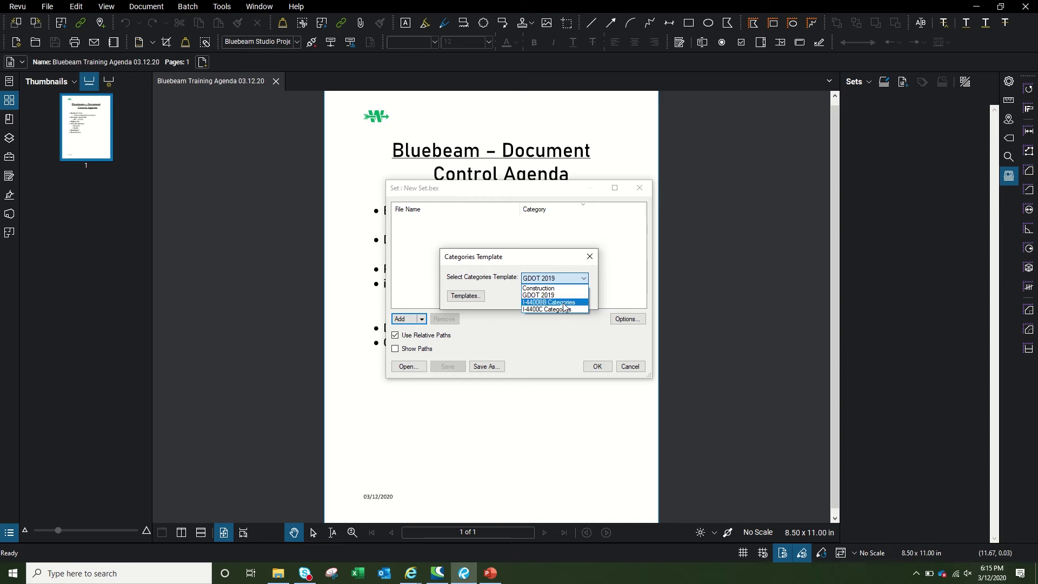
left_click(547, 295)
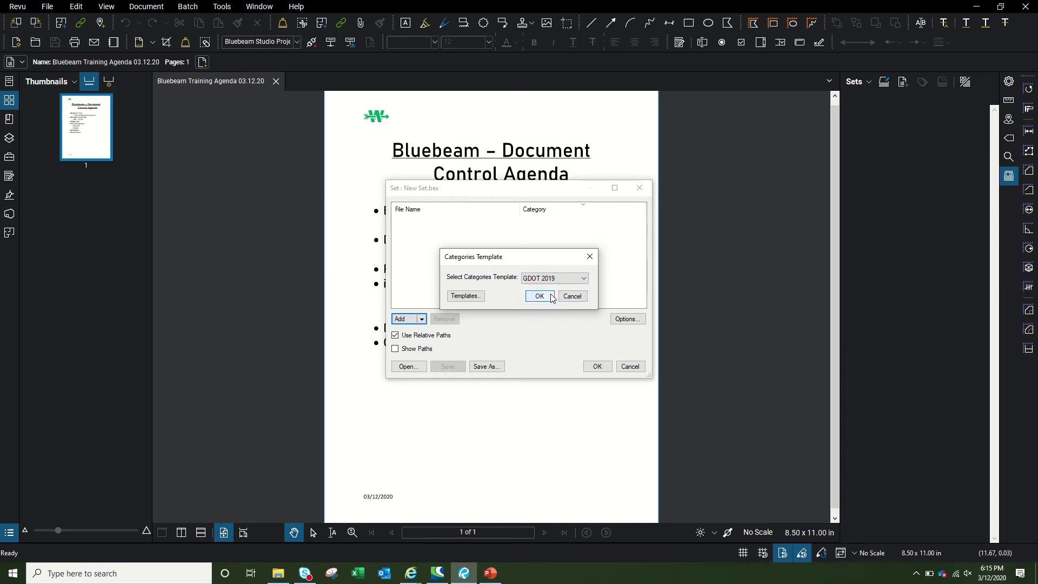
left_click(547, 296)
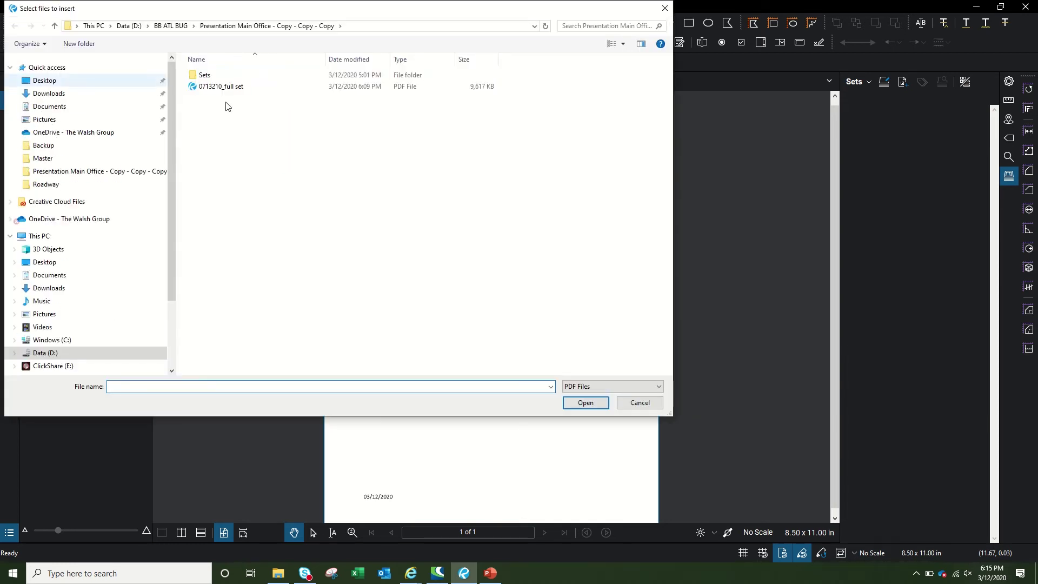
Add the sheet 219057 - 01-001 from Sets > 01_Original Documents to the set and confirm the set
double_click(248, 76)
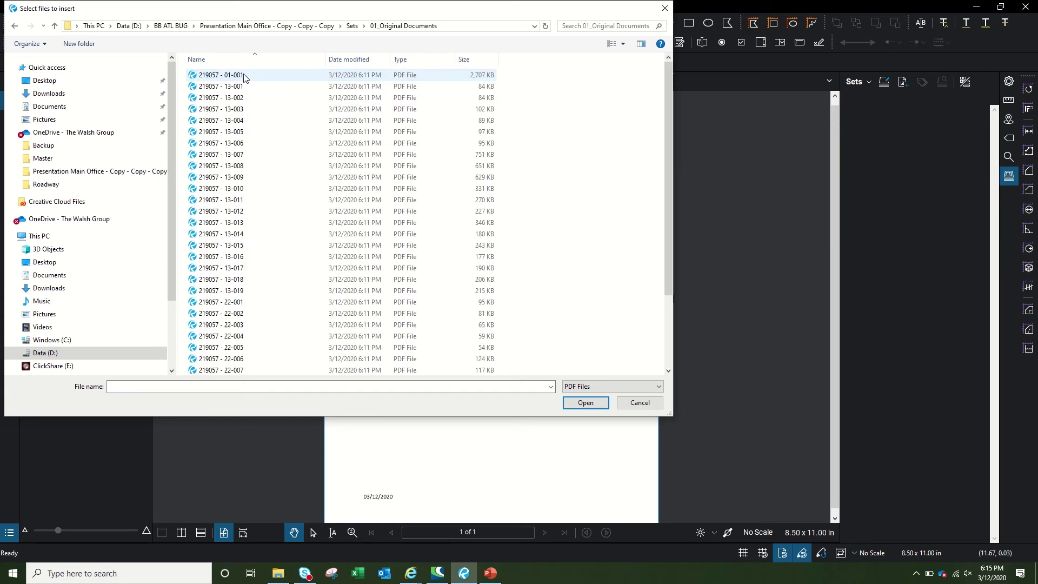
left_click(246, 76)
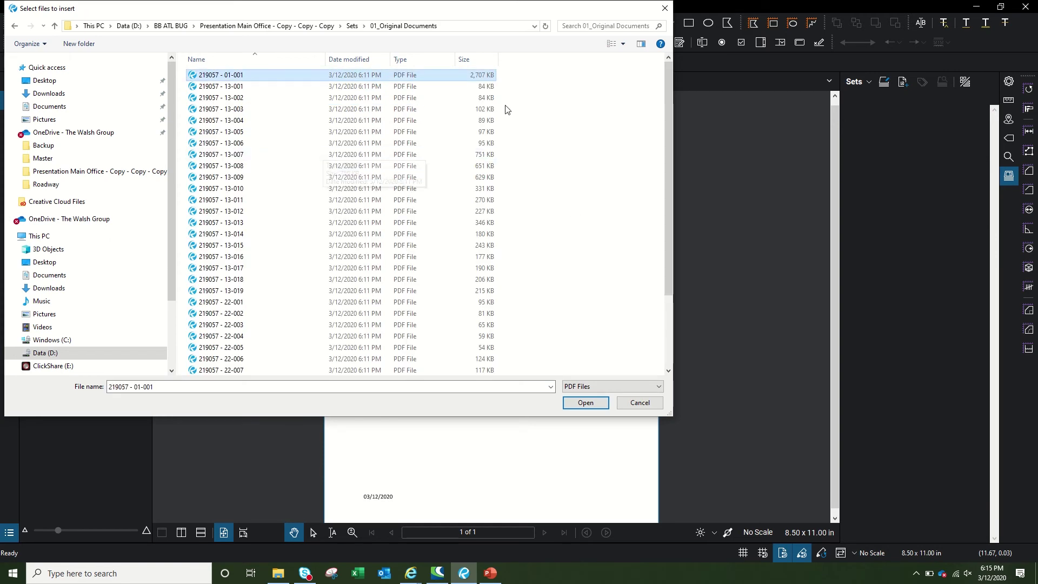
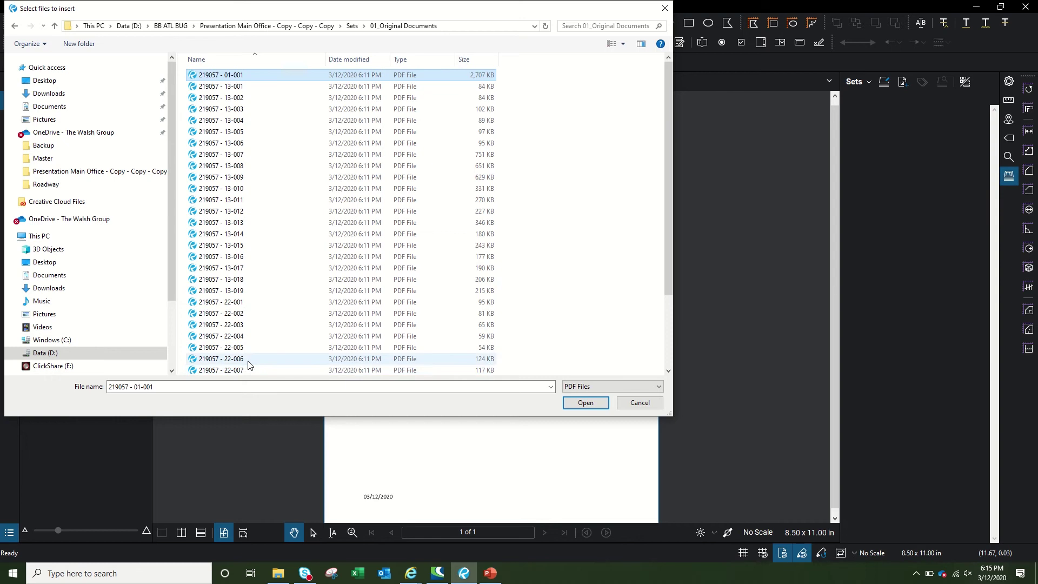
left_click(575, 403)
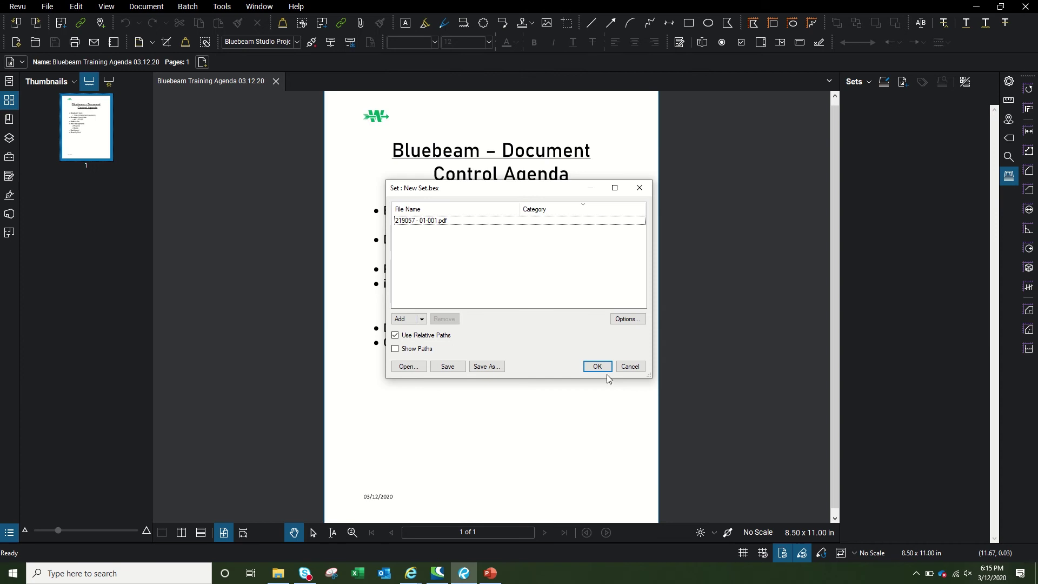
left_click(597, 366)
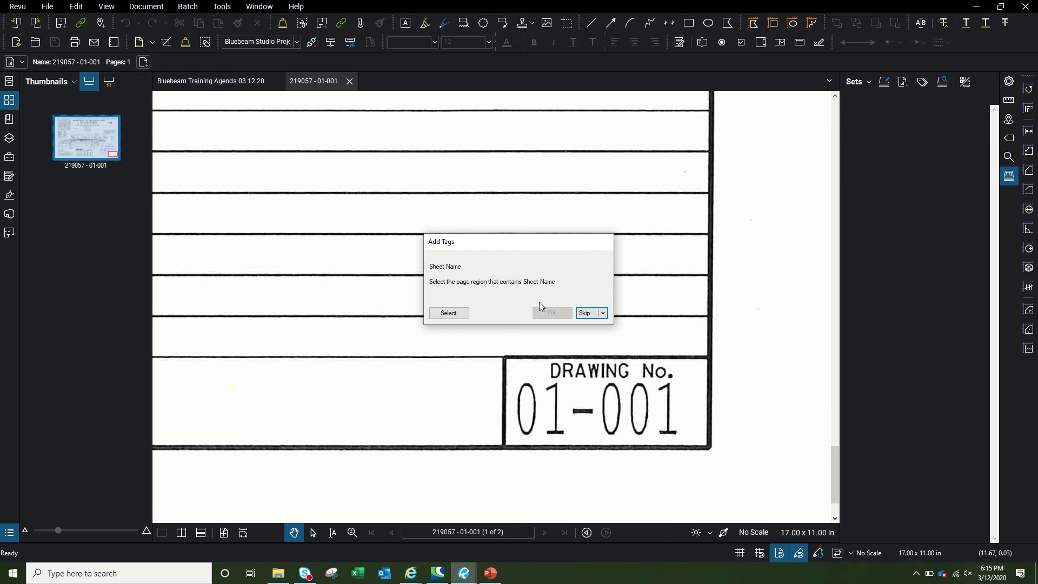
Skip the page for the Sheet Name tag and capture the Sheet Number tag from the drawing number region in the title block
left_click(603, 314)
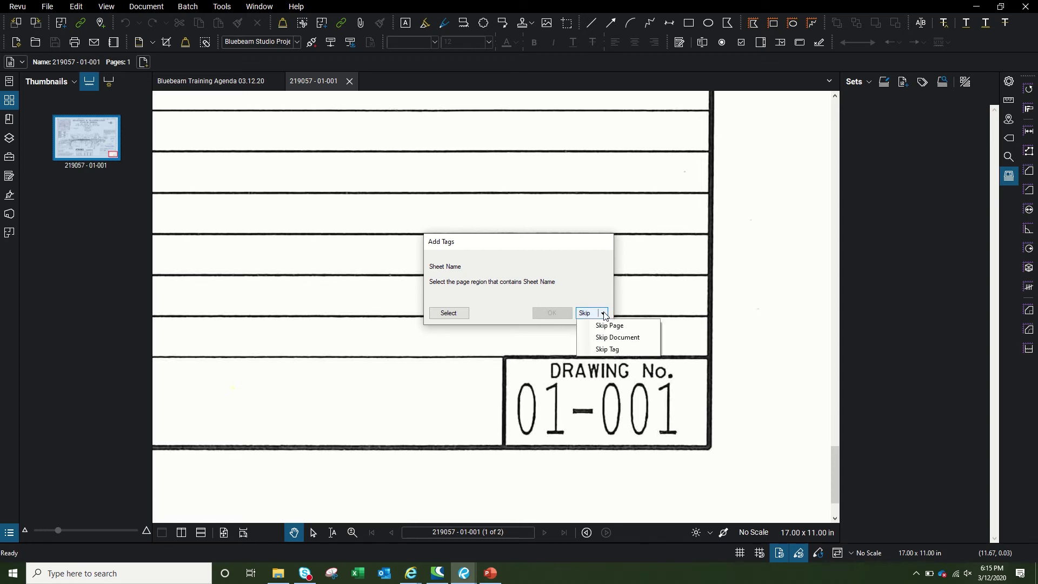
left_click(610, 326)
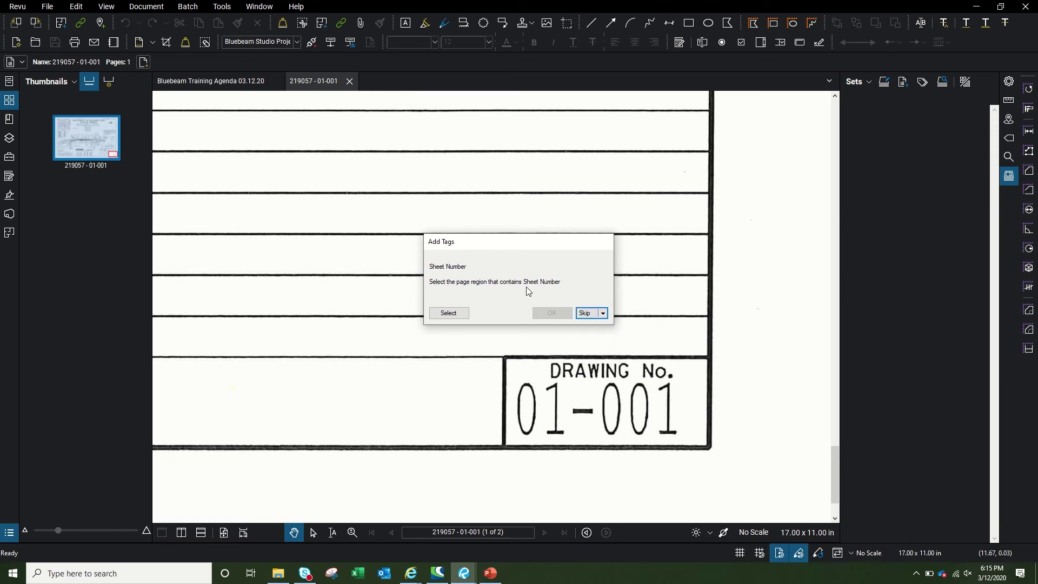
left_click(452, 316)
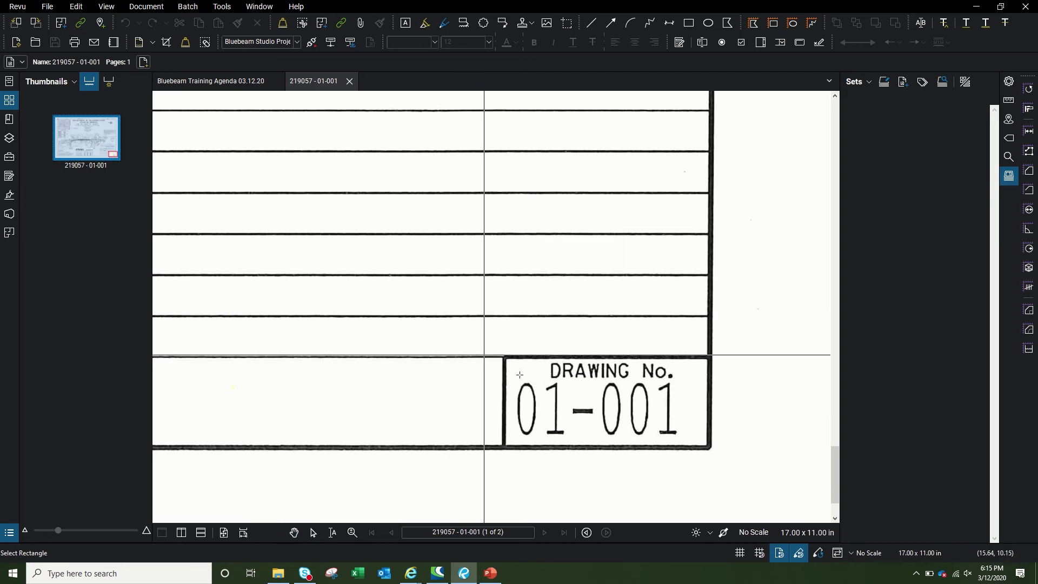
mouse_move(516, 379)
left_mouse_down()
mouse_move(609, 424)
mouse_move(679, 436)
left_mouse_up()
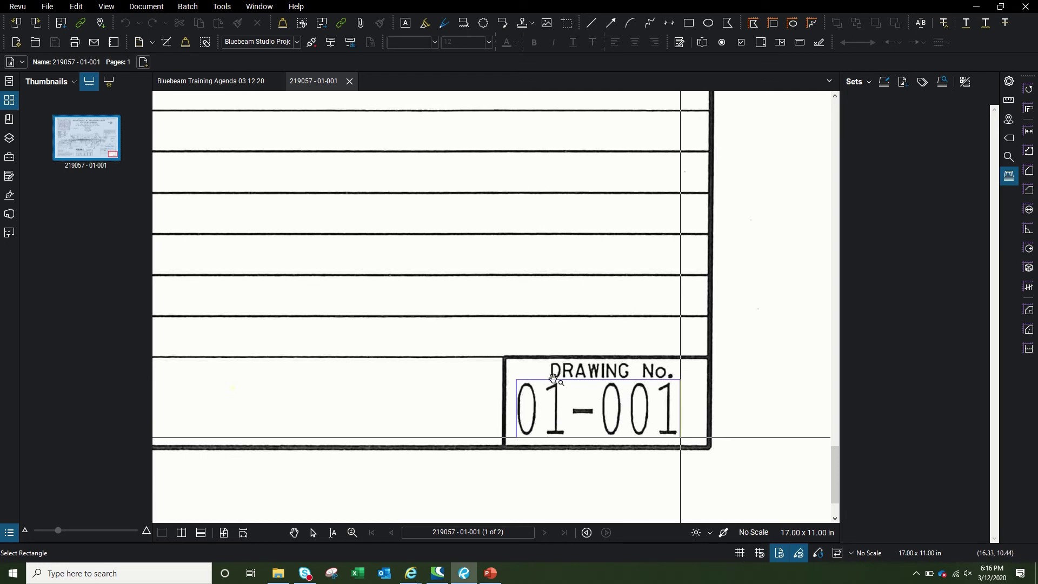
left_click(620, 407)
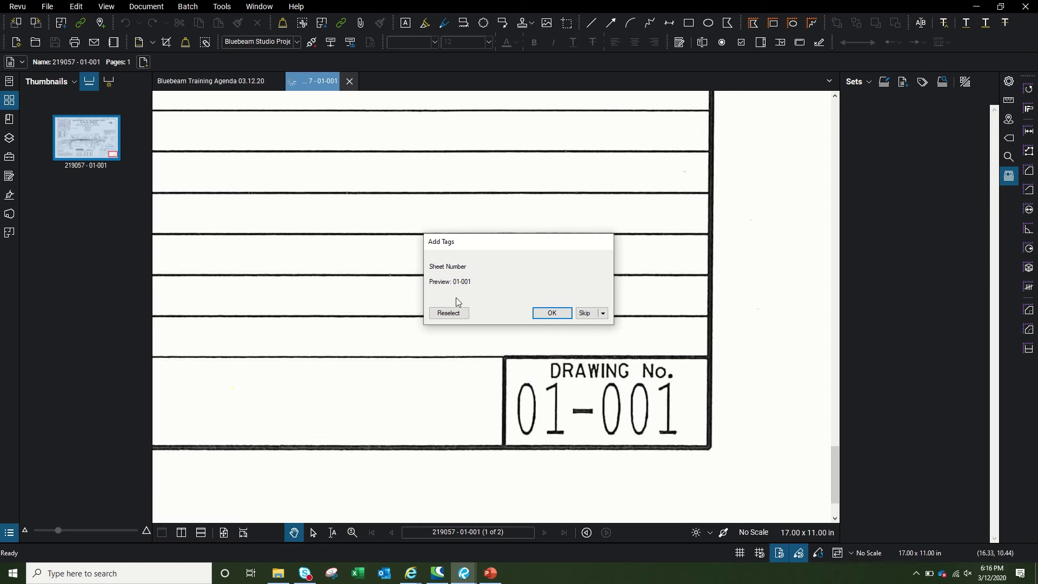
left_click(562, 313)
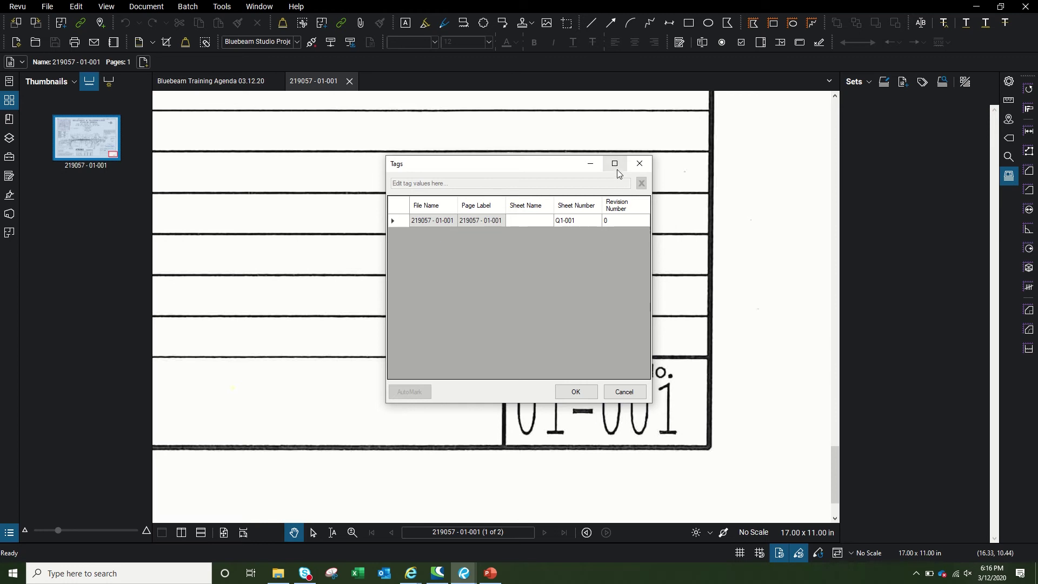
Maximize the Tags window and enter COVER PAGE as the sheet name of 219057 - 01-001
left_click(614, 163)
left_click(473, 58)
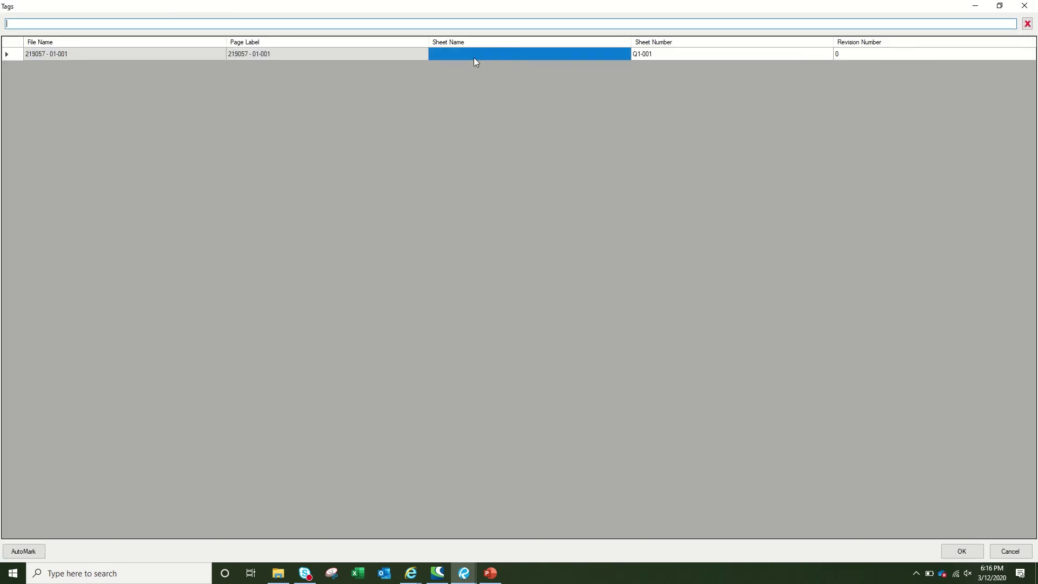
type("COVER PAGE")
key("Tab")
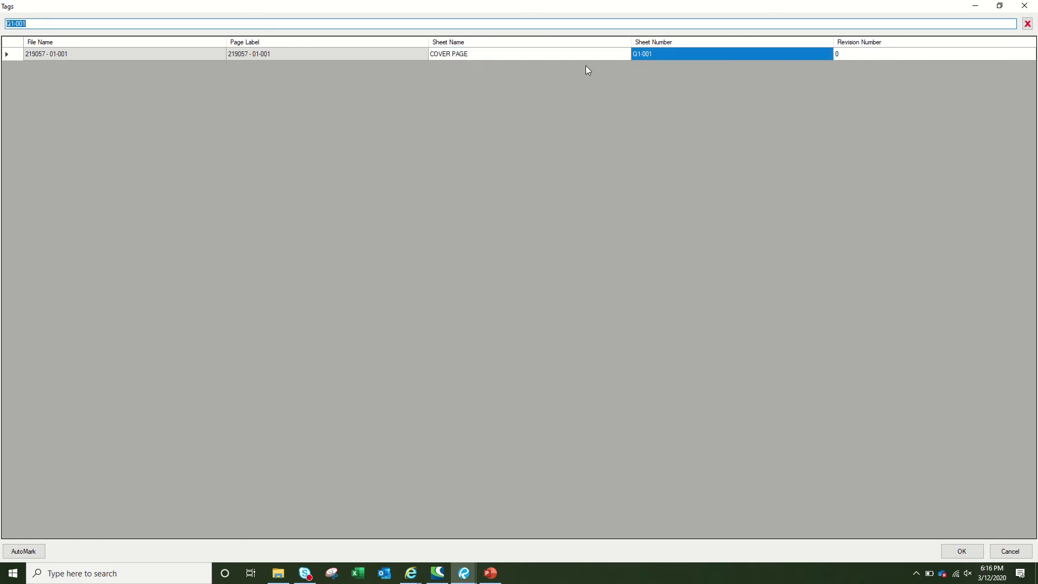
Correct the cover sheet's sheet number to 01-001 and accept the tags
left_click(9, 24)
key("BackSpace")
type("0")
key("Tab")
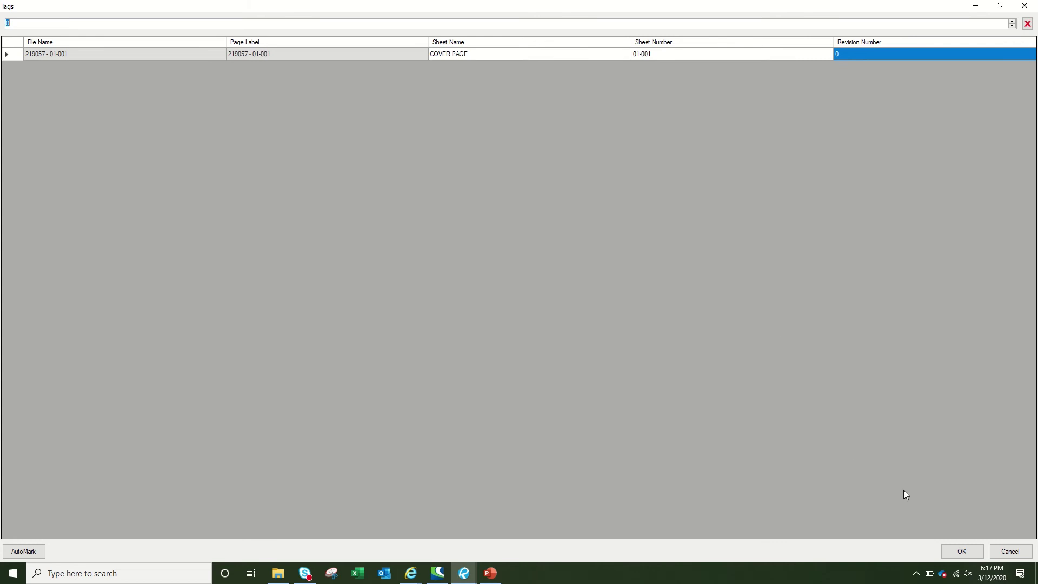
left_click(961, 550)
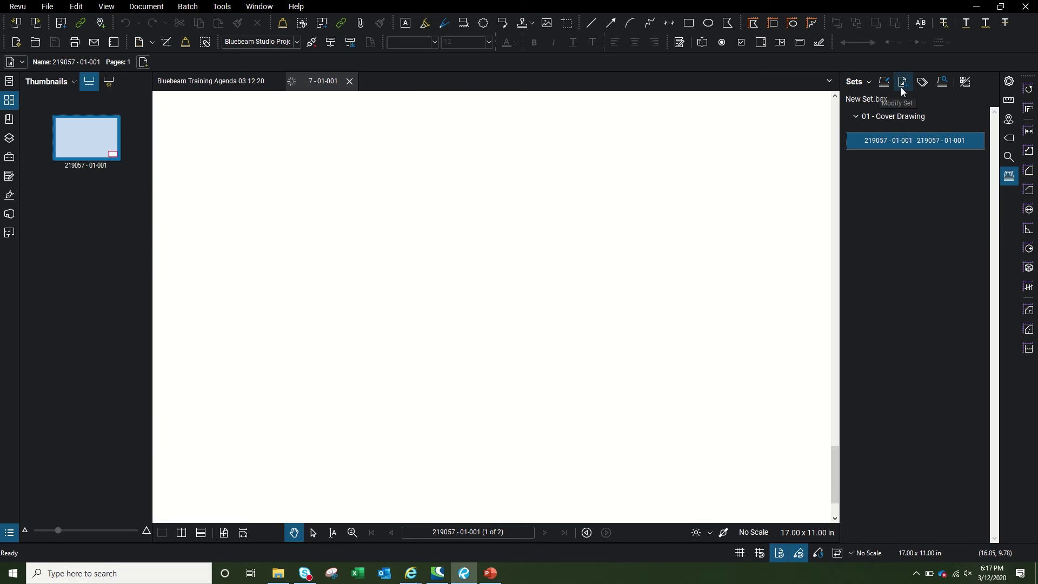
Collapse the 01 - Cover Drawing category in the new set
left_click(898, 120)
left_click(899, 120)
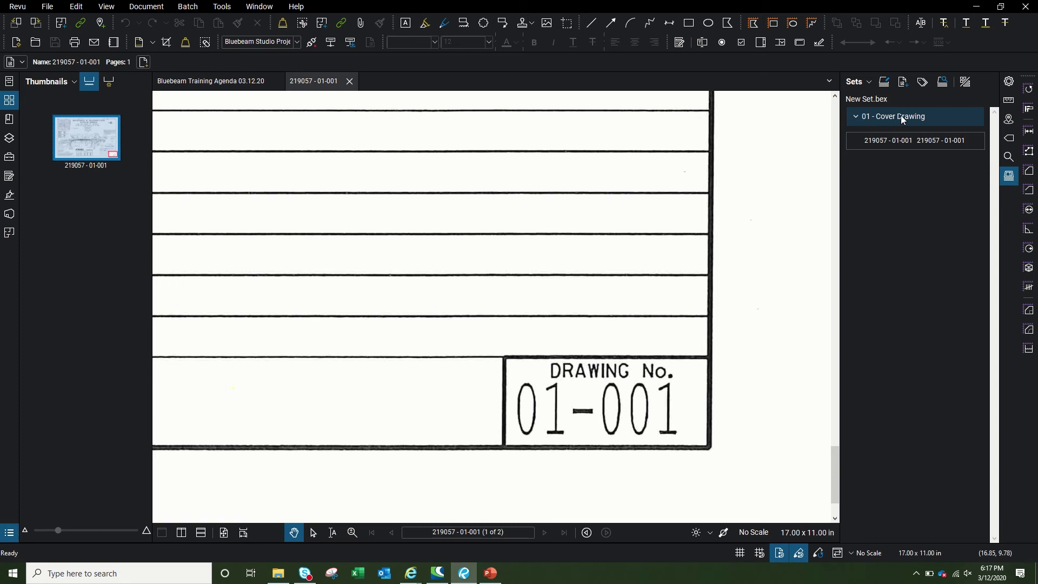
left_click(889, 120)
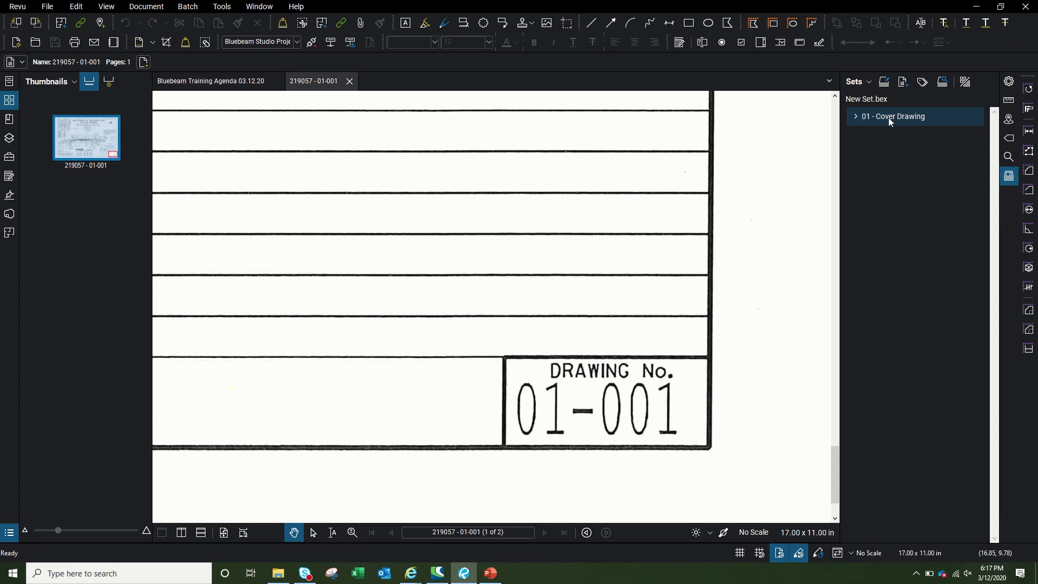
left_click(889, 118)
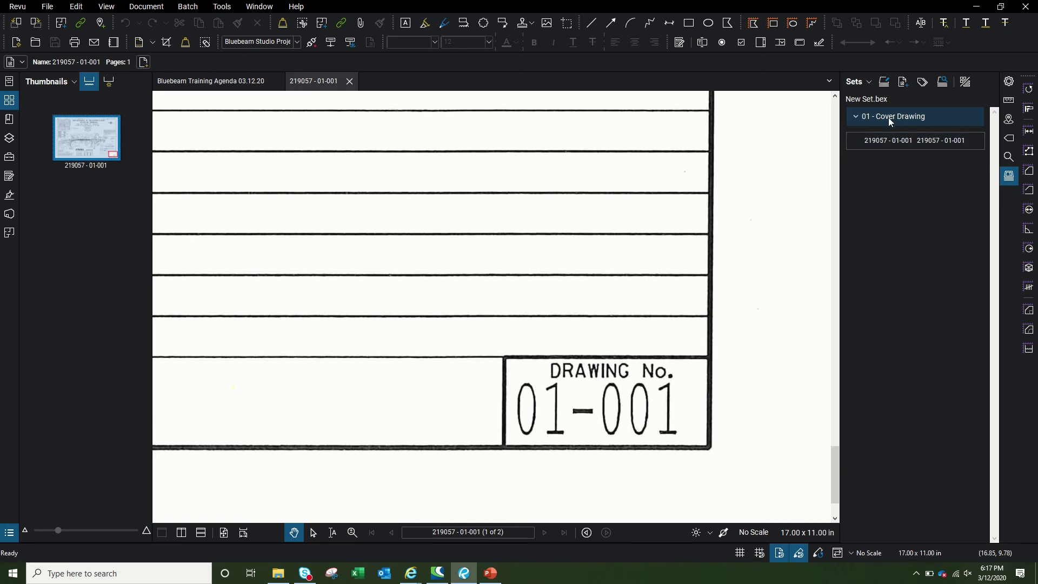
left_click(888, 118)
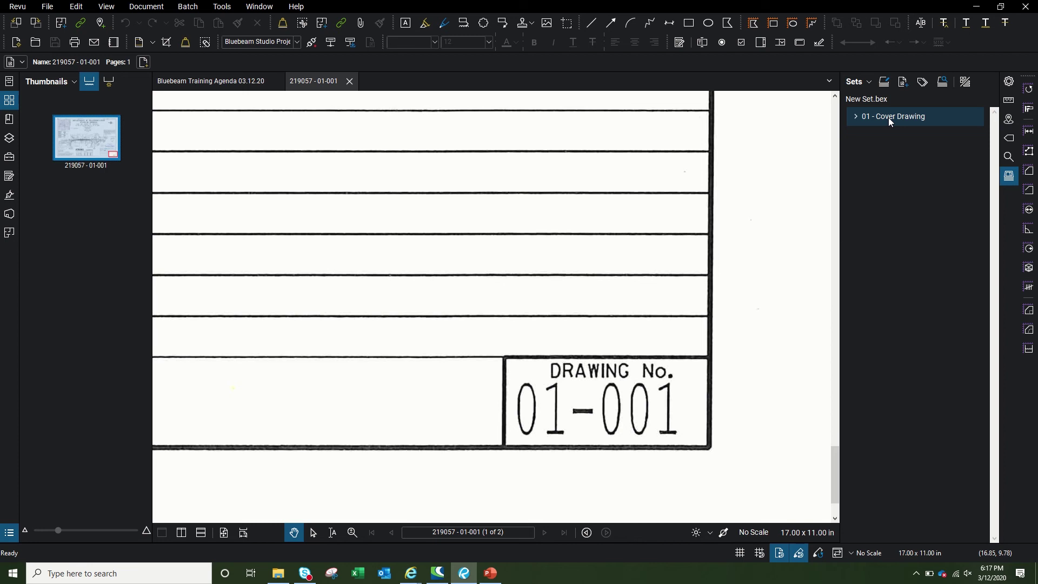
Add the sheets 219057 - 13-001 through 219057 - 13-019 from 01_Original Documents to the set
left_click(904, 82)
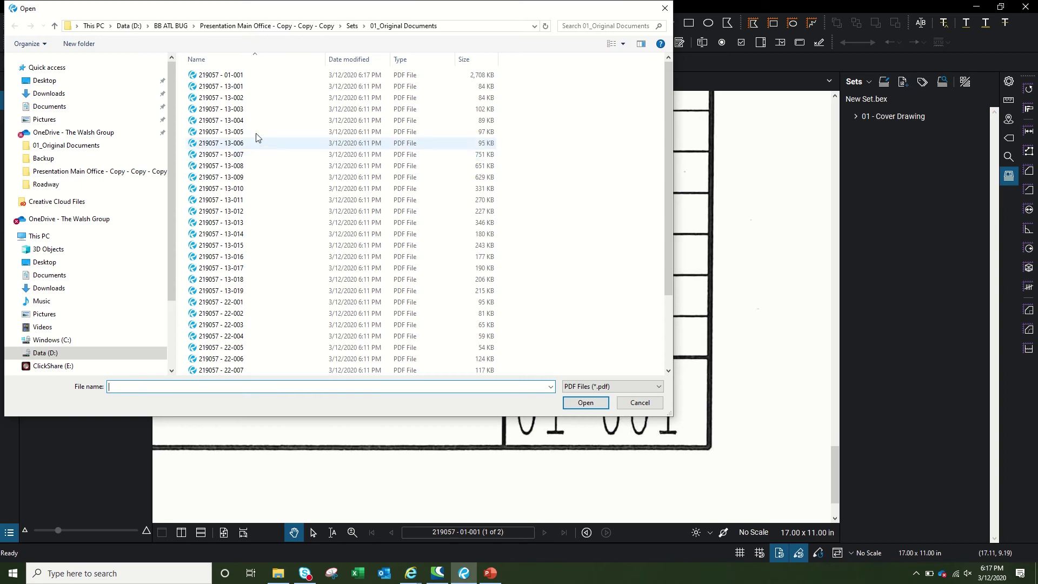
left_click(243, 86)
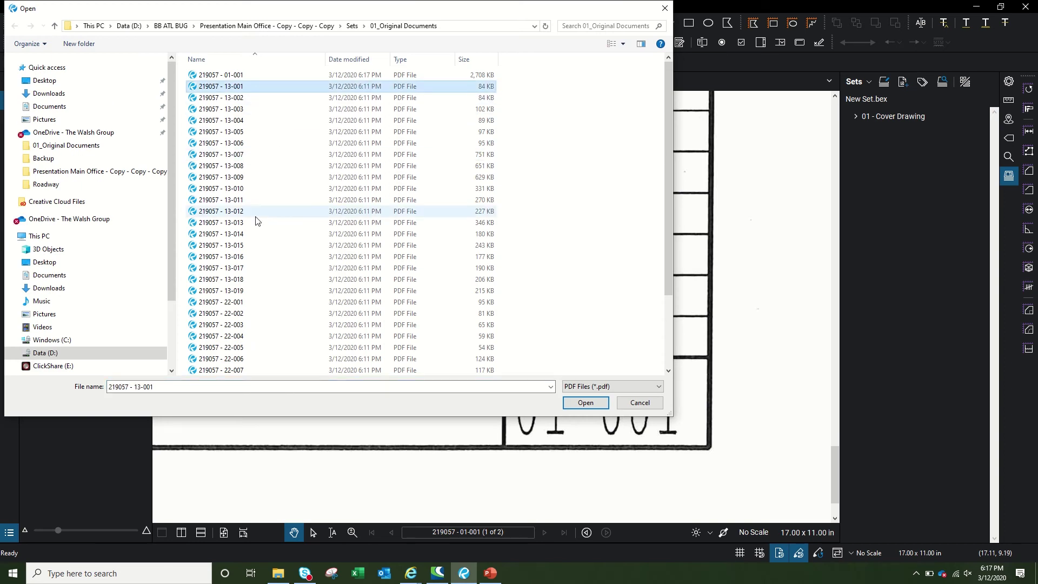
left_click(250, 292, "shift")
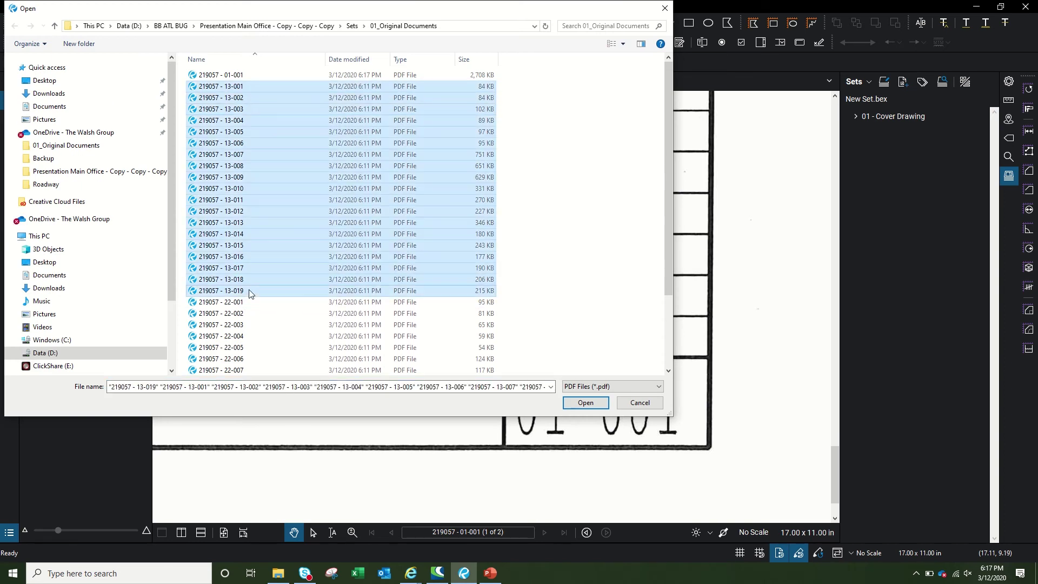
left_click(585, 402)
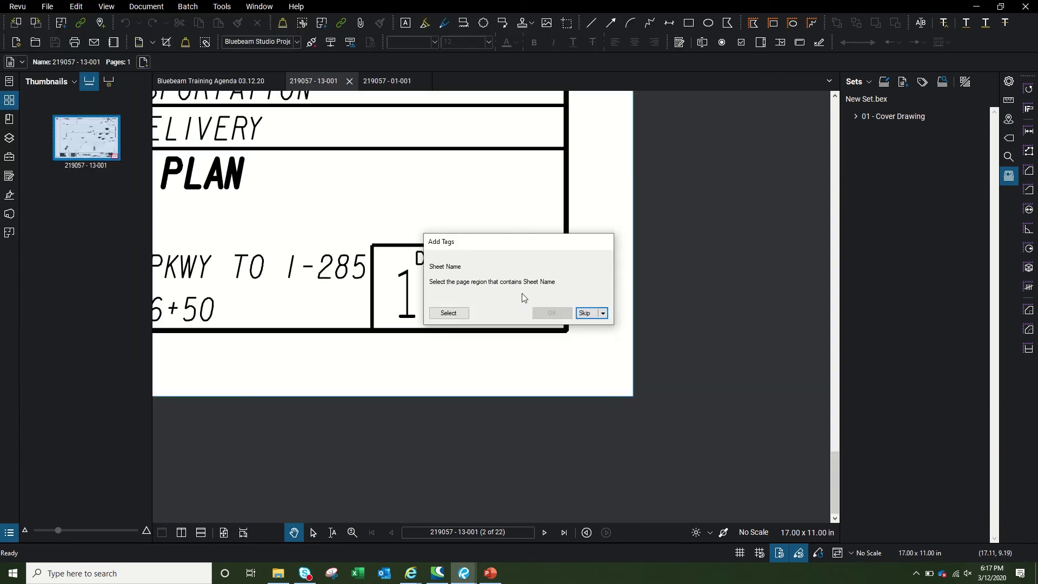
Capture the sheet name tag from the MAINLINE PLAN text in the title block of 219057 - 13-001
left_click(457, 315)
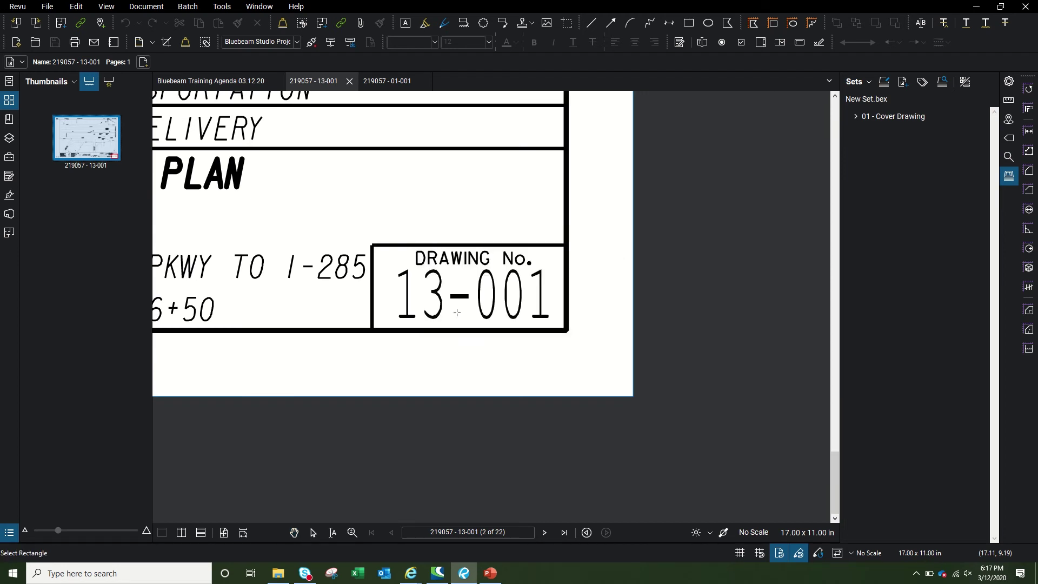
scroll(369, 246, "down", 3)
scroll(350, 239, "up", 3)
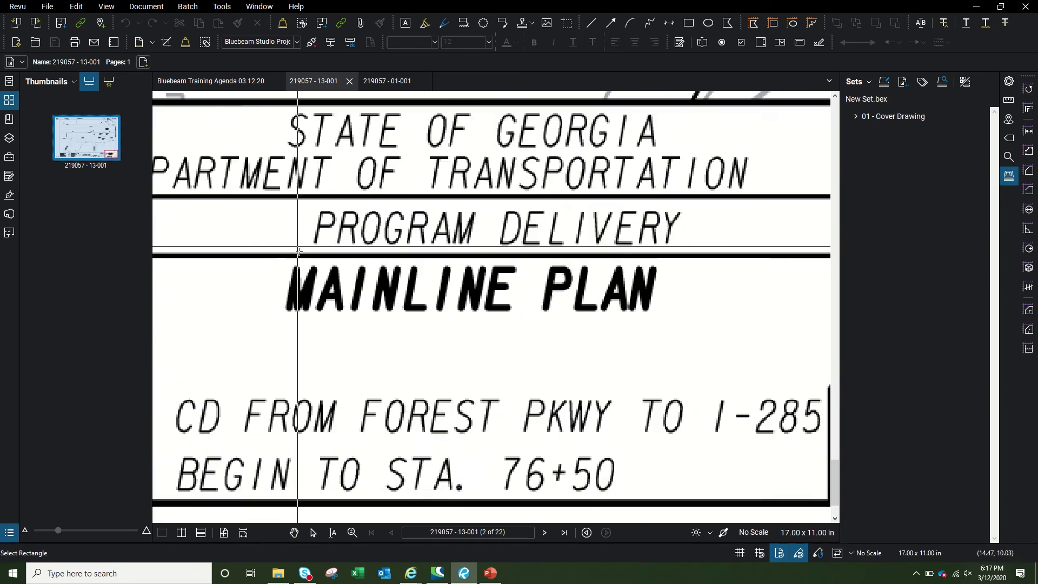
left_click_drag(282, 264, 662, 313)
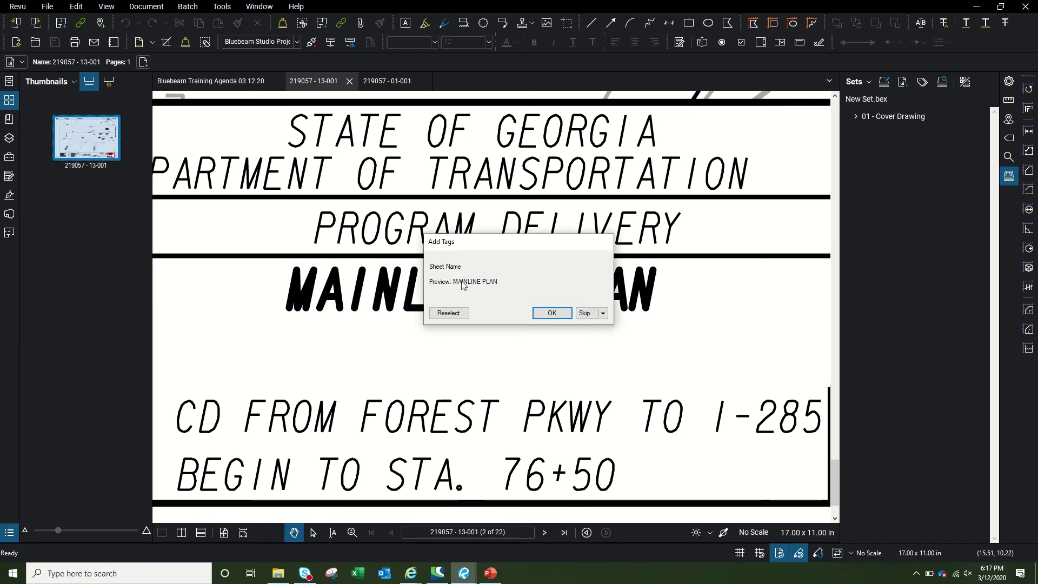
left_click(557, 316)
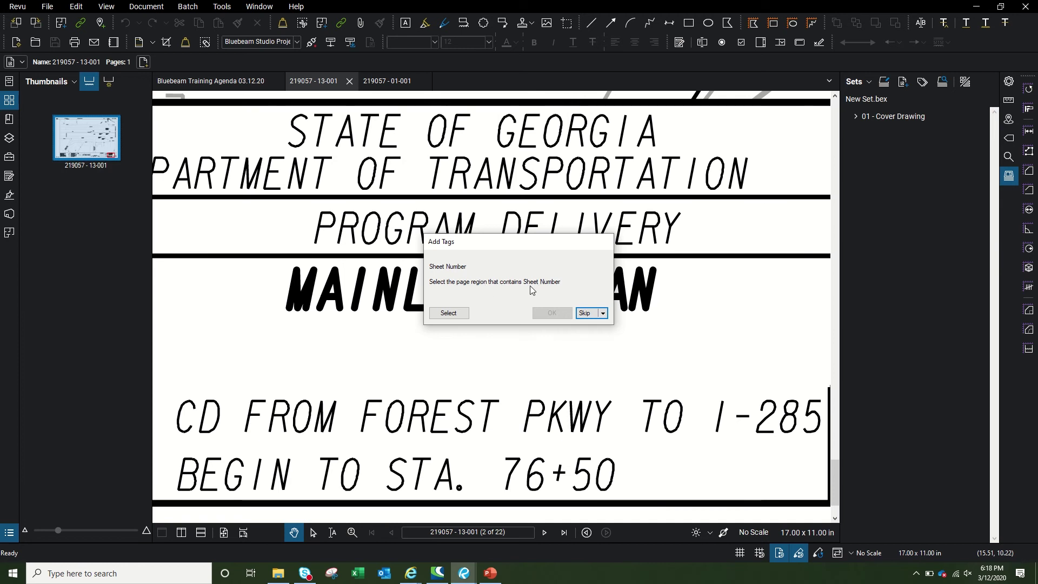
Capture the sheet number tag from the 13-001 text in the title block's drawing number box
left_click(448, 313)
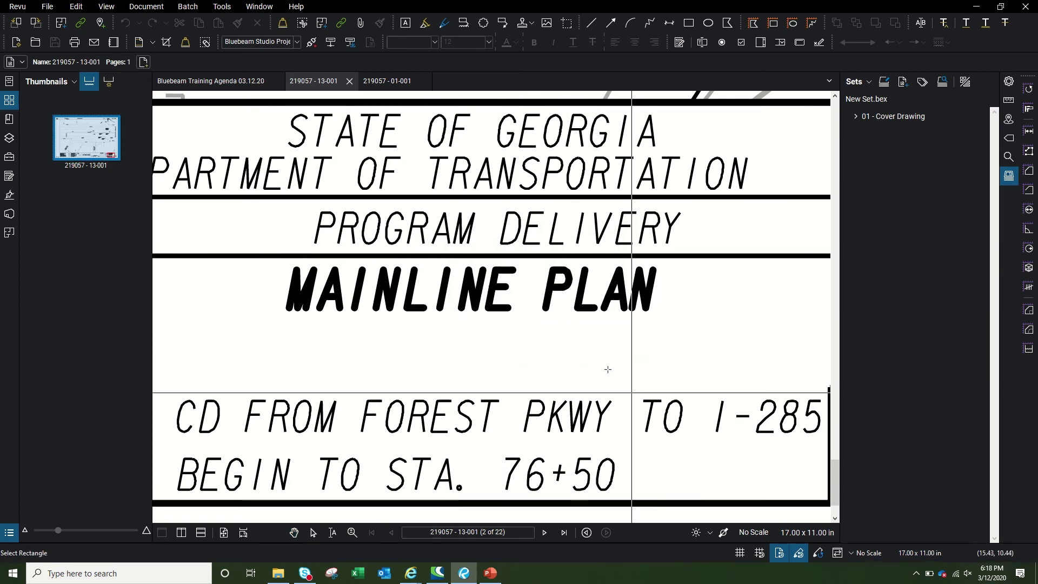
scroll(607, 369, "down", 3)
scroll(679, 335, "up", 5)
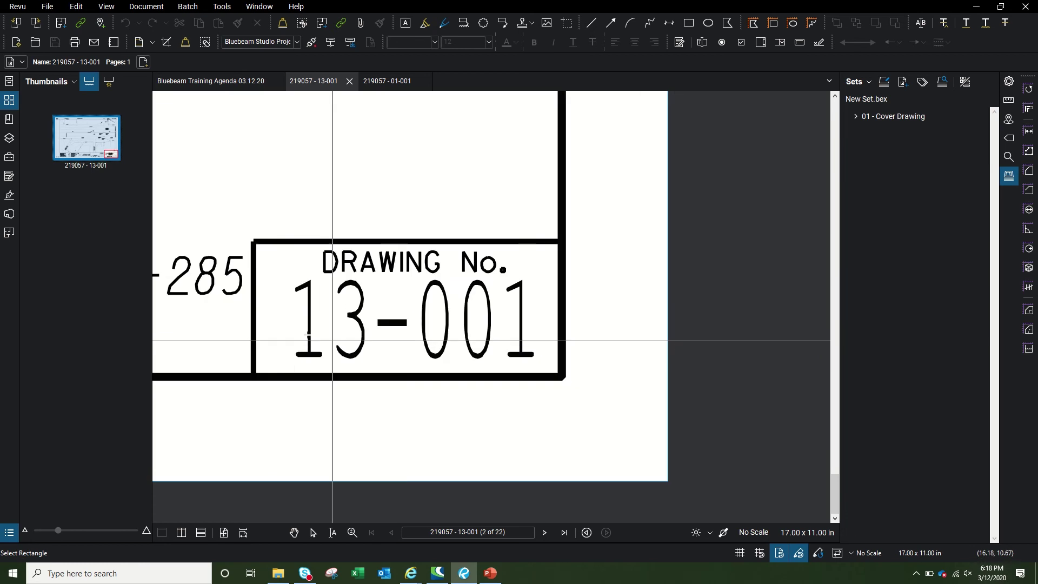
left_click_drag(291, 276, 542, 362)
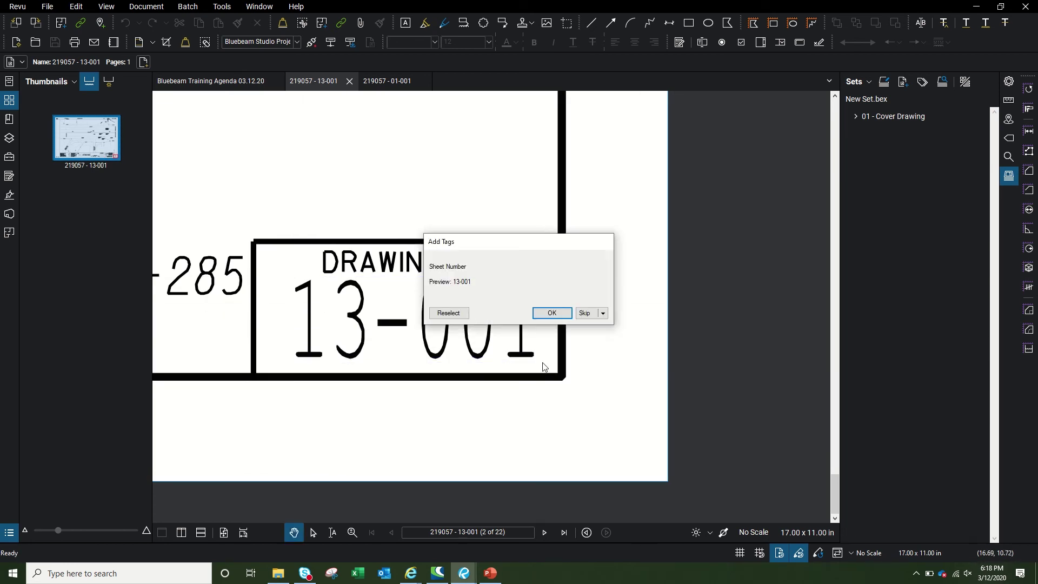
left_click(552, 313)
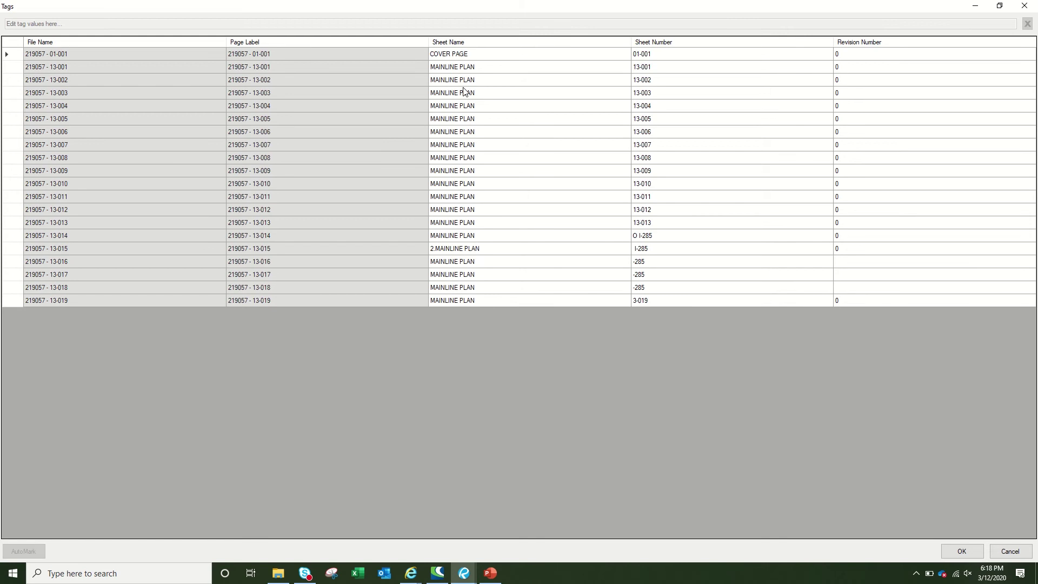
Correct the sheet name of 219057 - 13-015 to MAINLINE PLAN by removing the stray leading characters
left_click(448, 252)
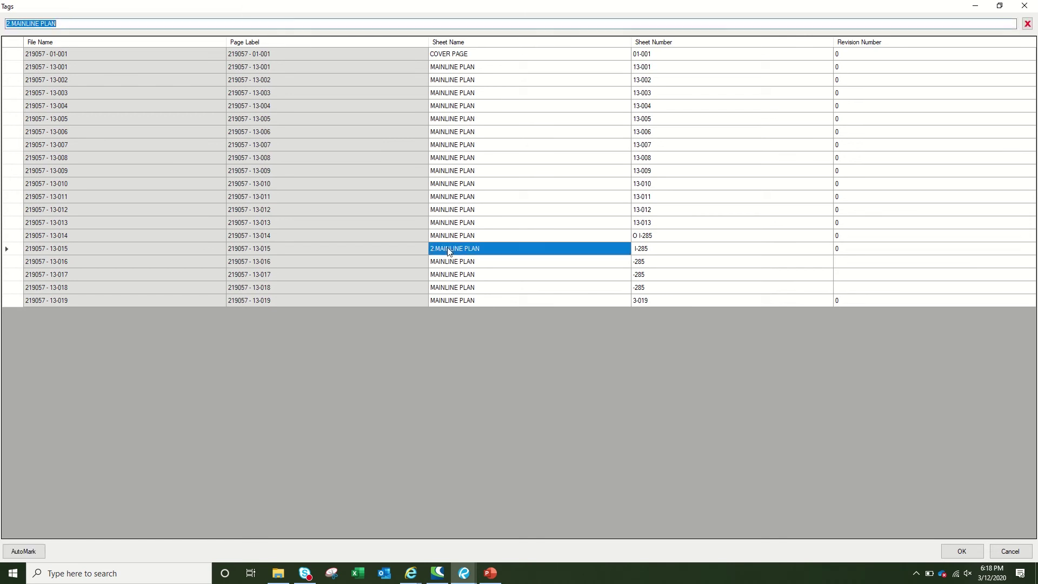
left_click(13, 25)
key("BackSpace")
key("BackSpace")
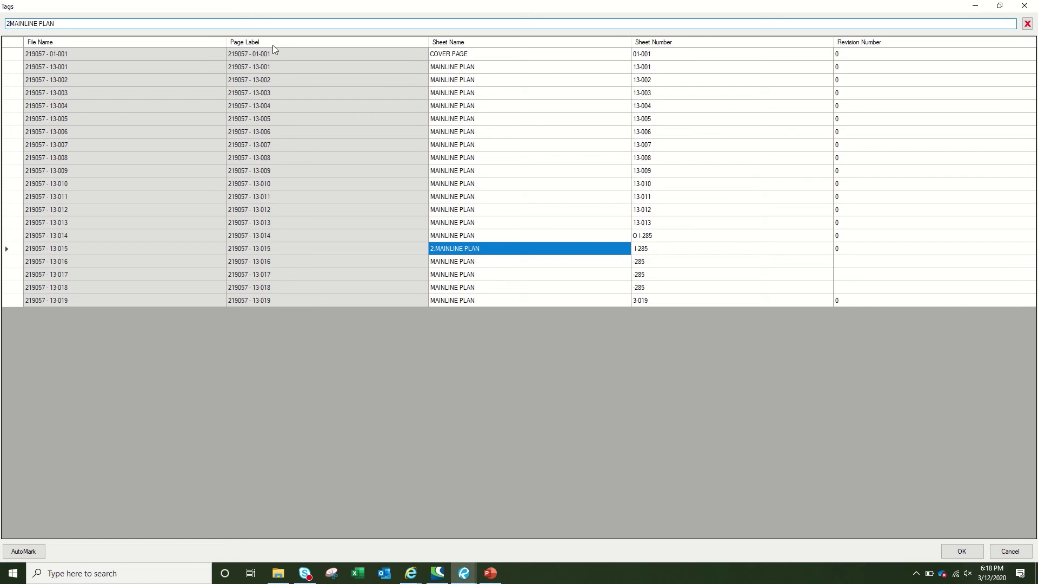
key("Tab")
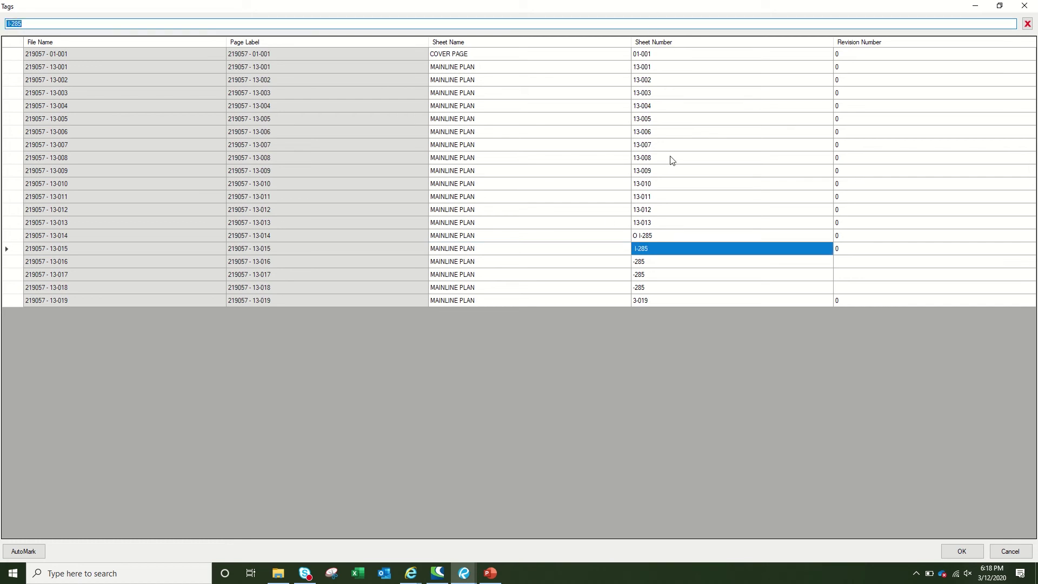
Correct the sheet numbers of 219057 - 13-014 through 13-019 to 13-014 through 13-019 and accept the tags
left_click(669, 237)
type("I")
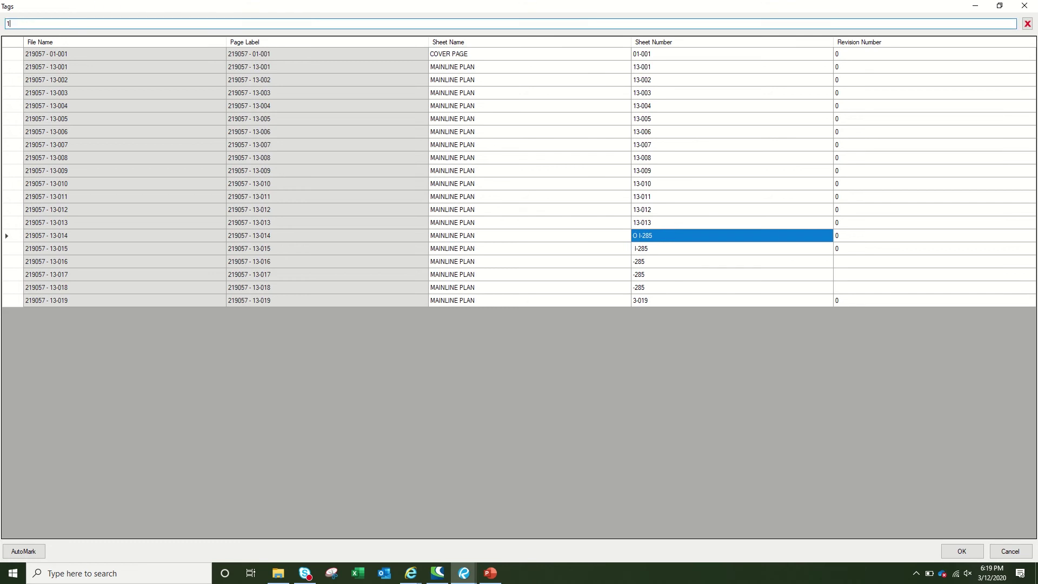
type("3-014")
key("Return")
type("13-015")
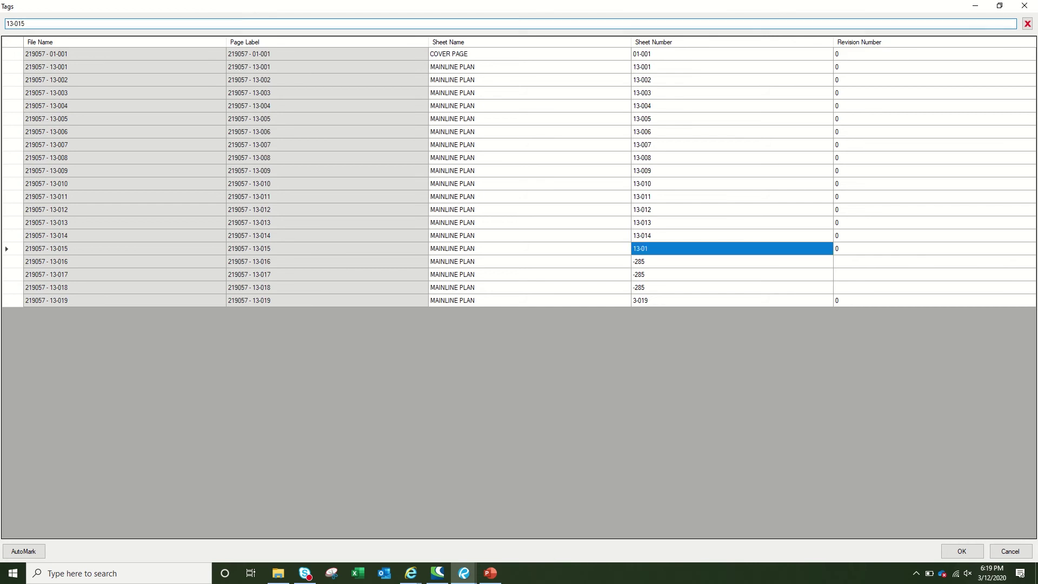
key("Return")
type("13-016")
key("Return")
type("13-017")
key("Return")
type("13-018")
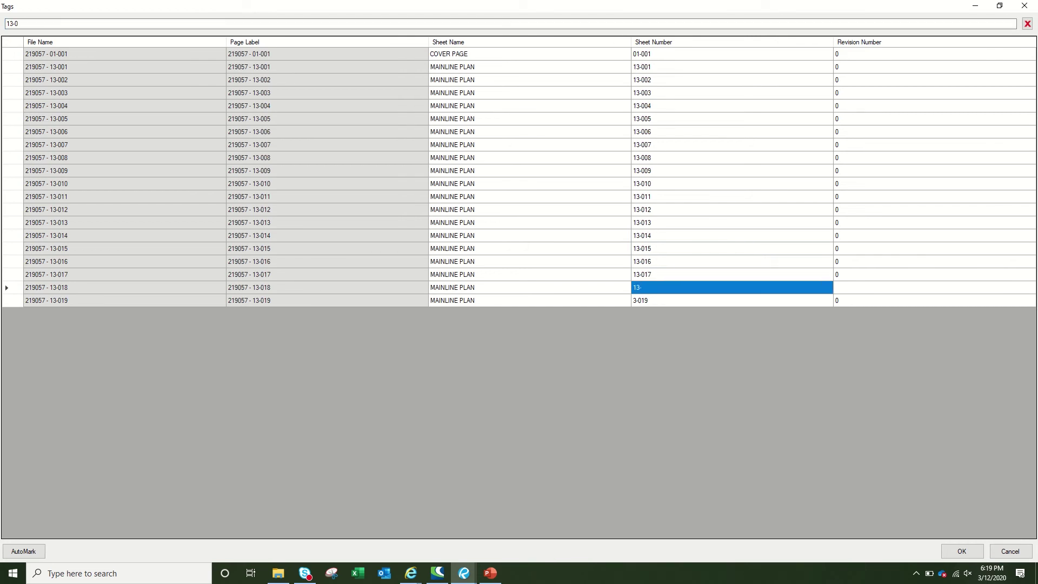
key("Return")
type("13-019")
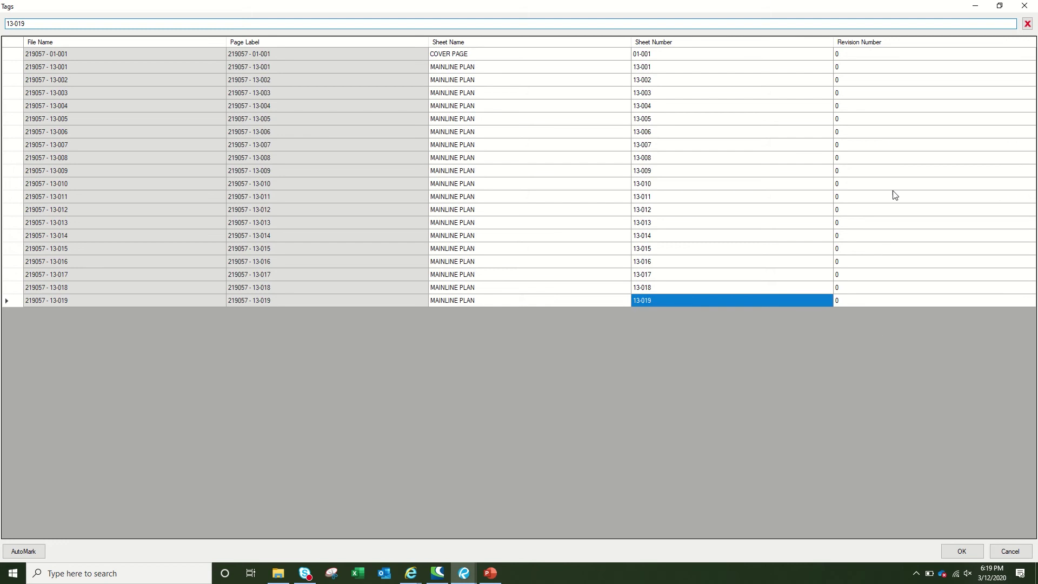
left_click(969, 554)
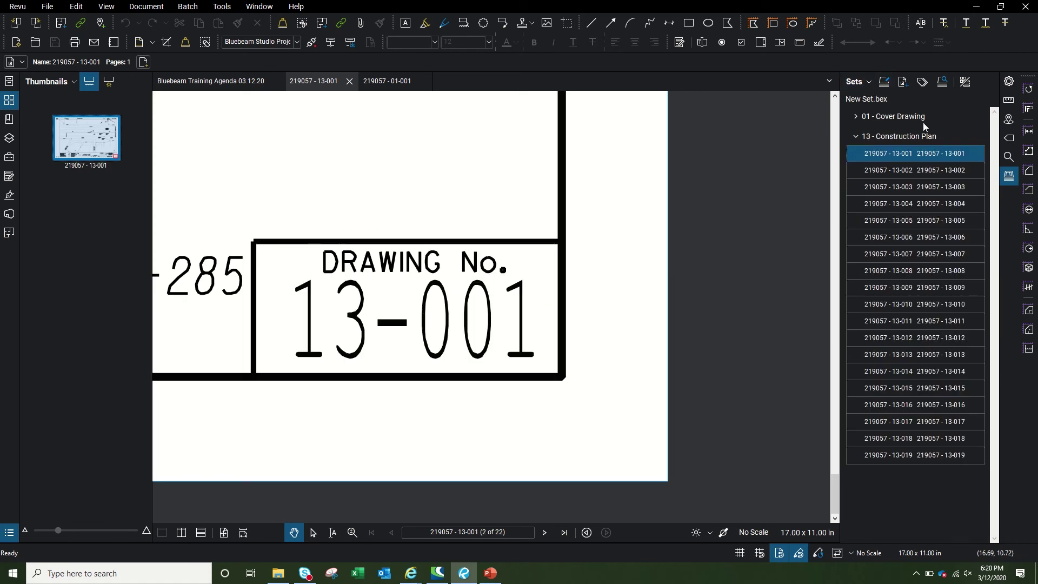
Add the drainage sheets 219057 - 22-001 through 219057 - 22-015 to the set
left_click(884, 81)
scroll(340, 216, "down", 3)
left_click(222, 368, "shift")
left_click(562, 404)
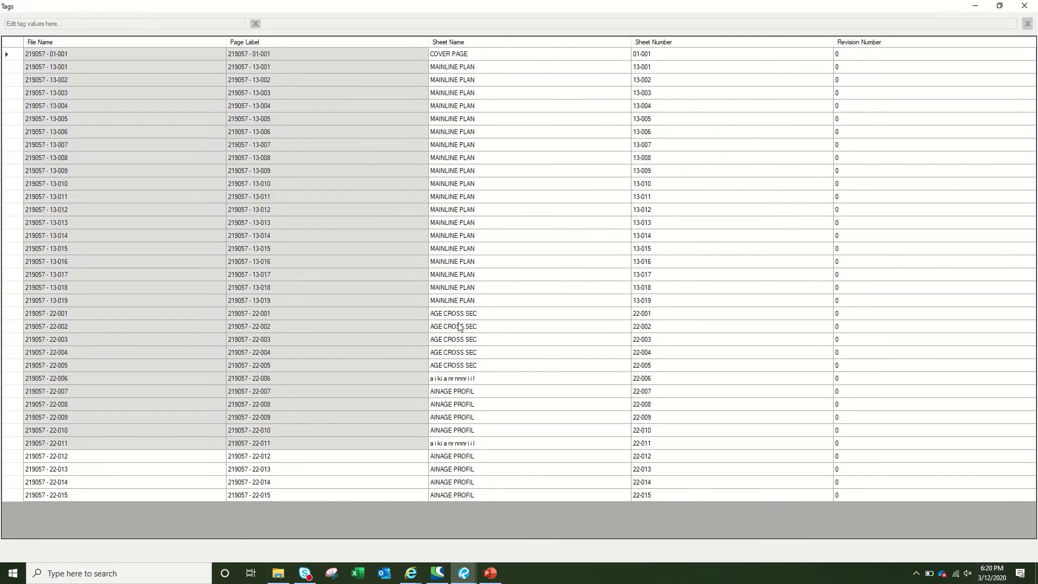
Enter DRAINAGE CROSS SECTIONS as the sheet name of 219057 - 22-001
left_click(459, 314)
type("DRA")
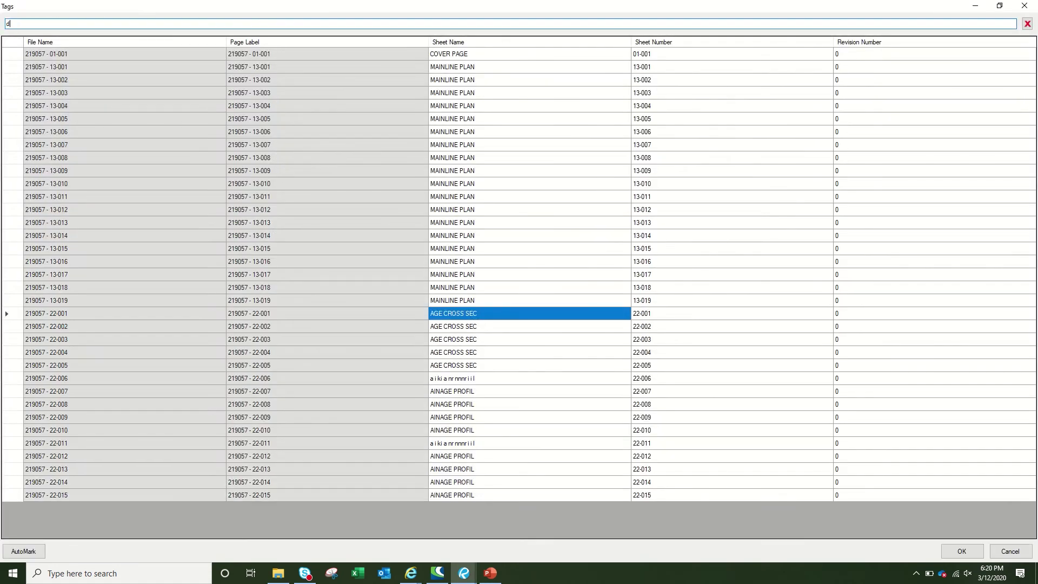
key("BackSpace")
key("BackSpace")
key("BackSpace")
type("DRAINAGE CROSS SECT")
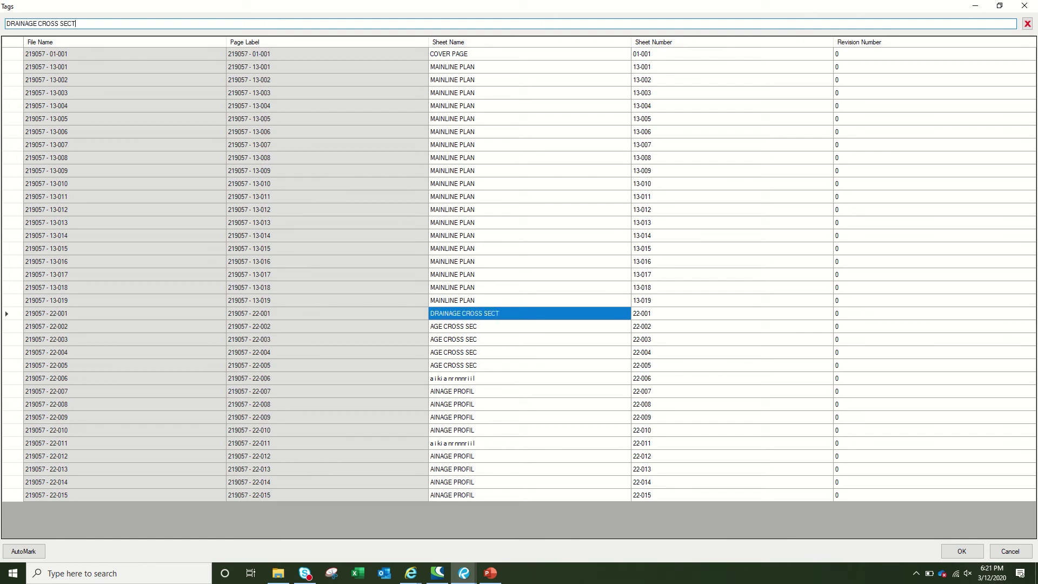
type("S")
Copy the DRAINAGE CROSS SECTIONS sheet name to 219057 - 22-002 through 22-015 and accept the tags
key("ctrl+a")
key("ctrl+c")
left_click_drag(470, 326, 507, 489)
key("ctrl+v")
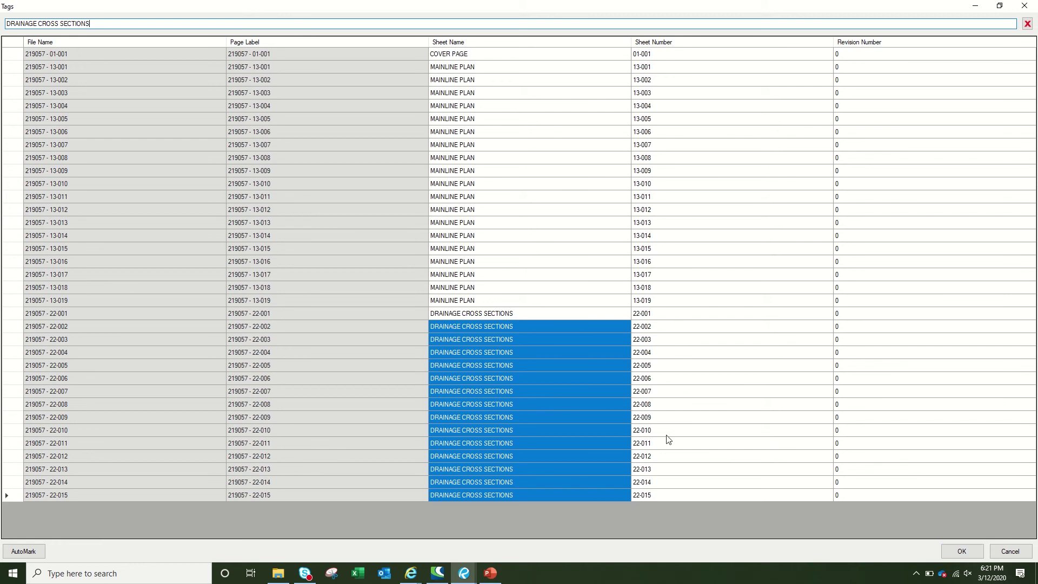
left_click(960, 551)
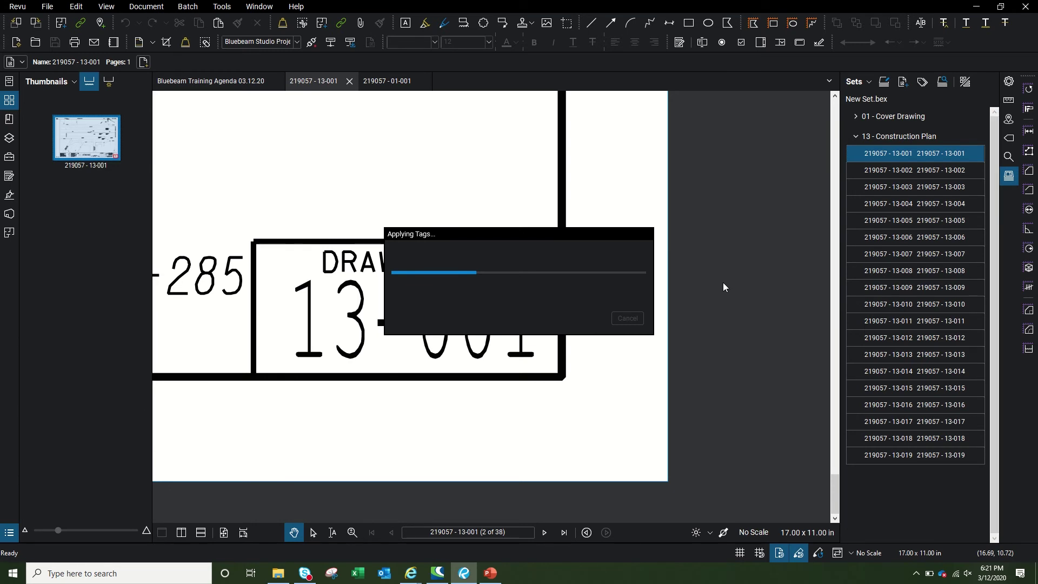
Collapse the Construction Plan and Drainage Profiles categories, and briefly check the contents of 01 - Cover Drawing
left_click(910, 138)
left_click(913, 157)
left_click(892, 117)
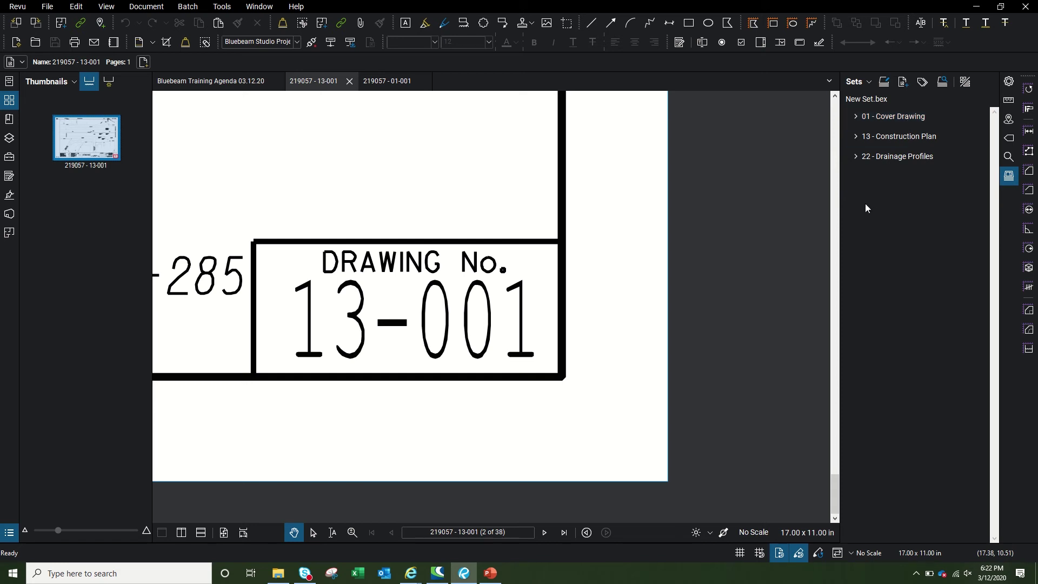
left_click(925, 116)
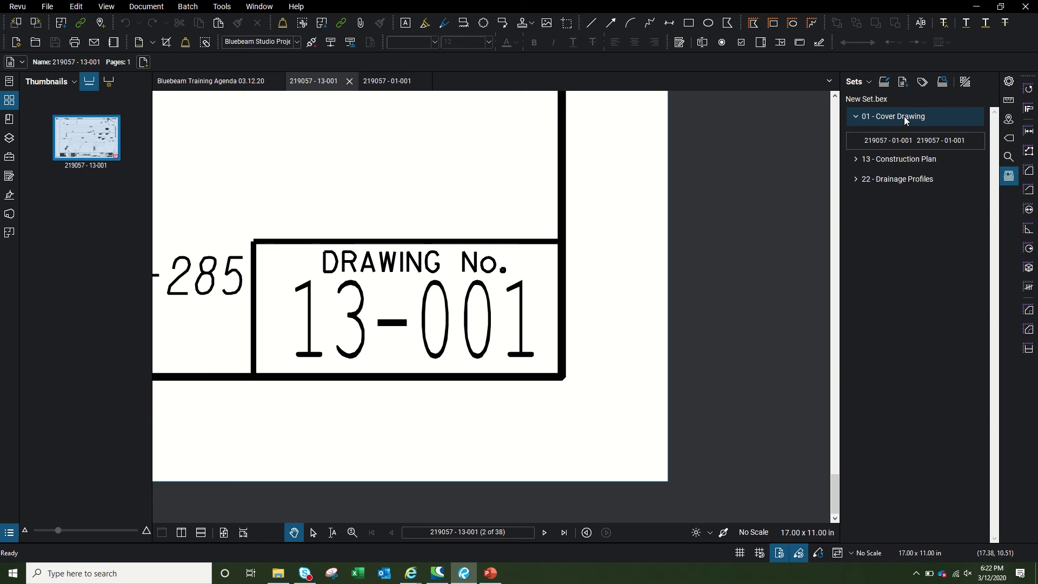
left_click(903, 116)
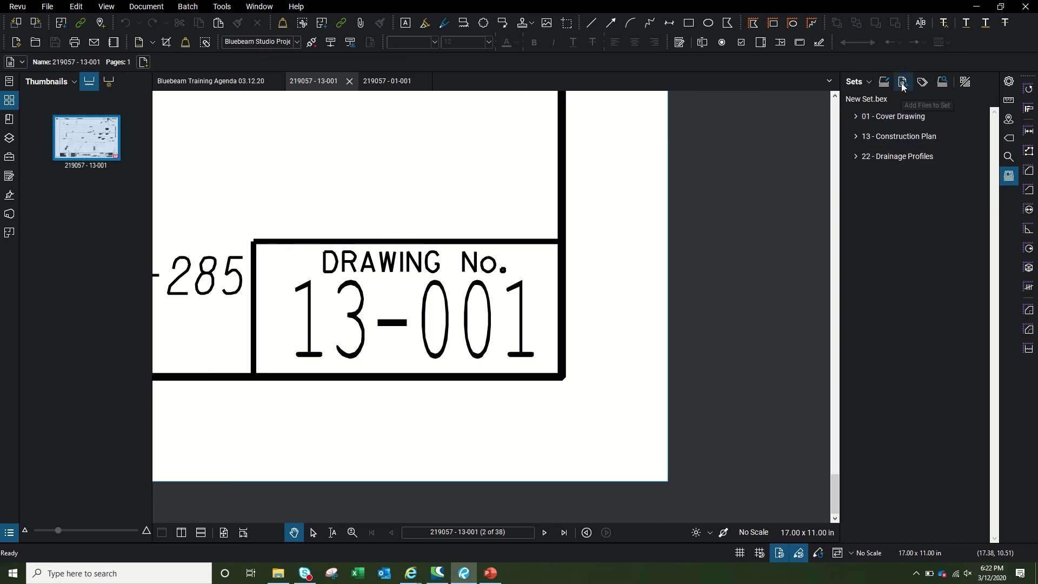
Save the set as Main Set in the Presentation Main Office - Copy - Copy - Copy folder
left_click(865, 81)
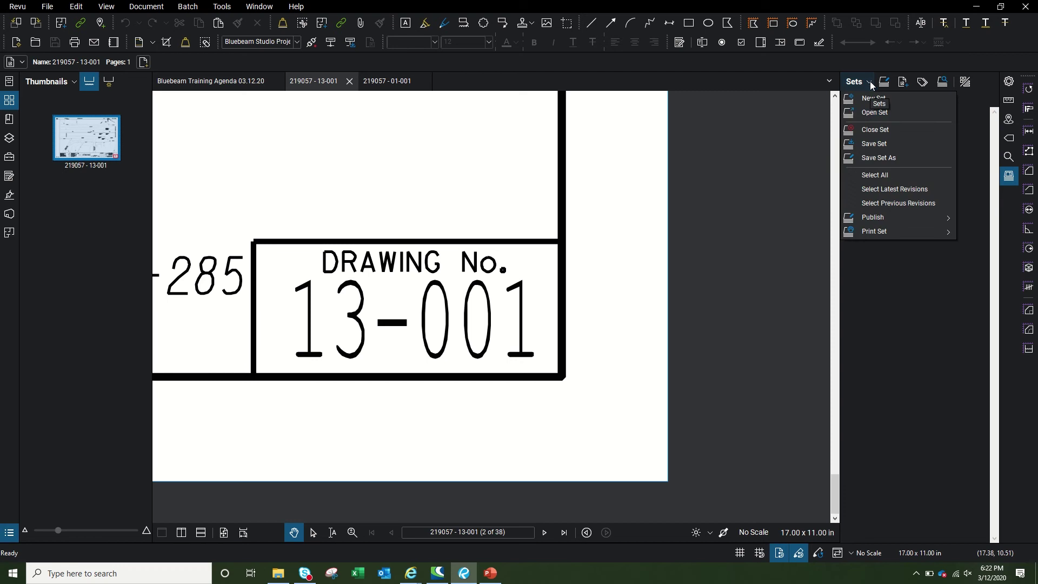
left_click(897, 145)
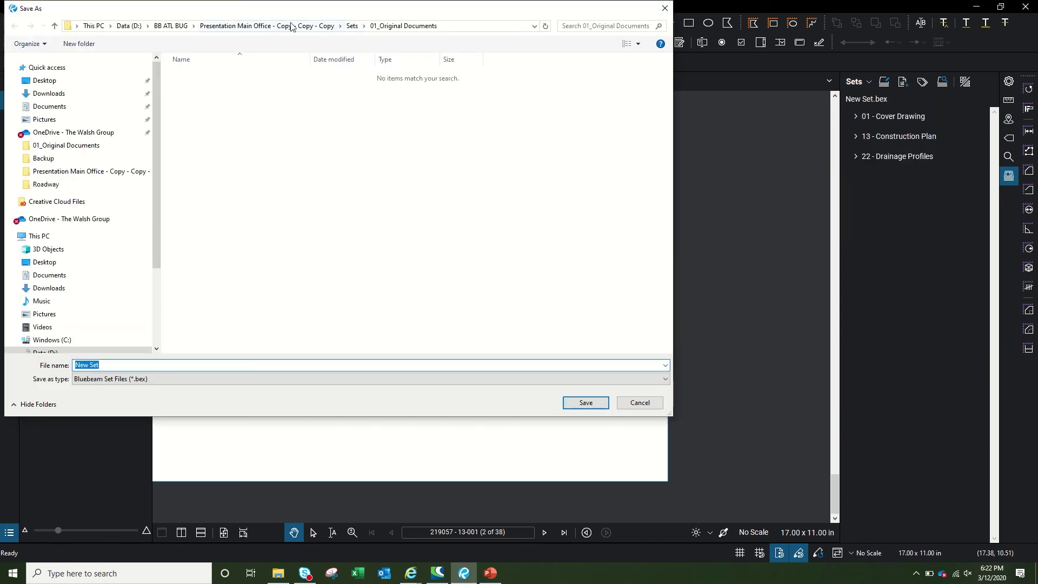
left_click(294, 26)
double_click(220, 79)
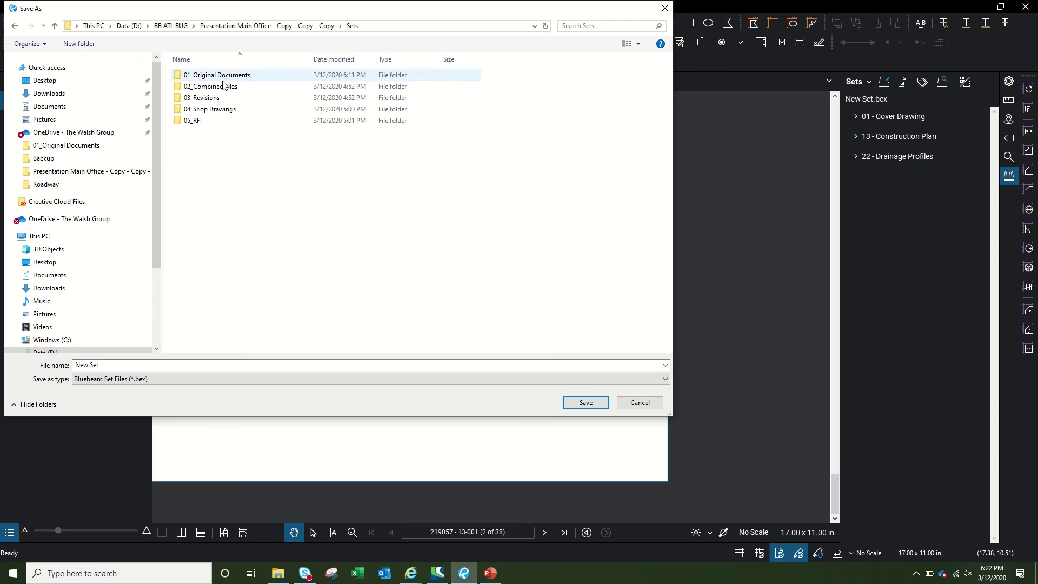
left_click(170, 364)
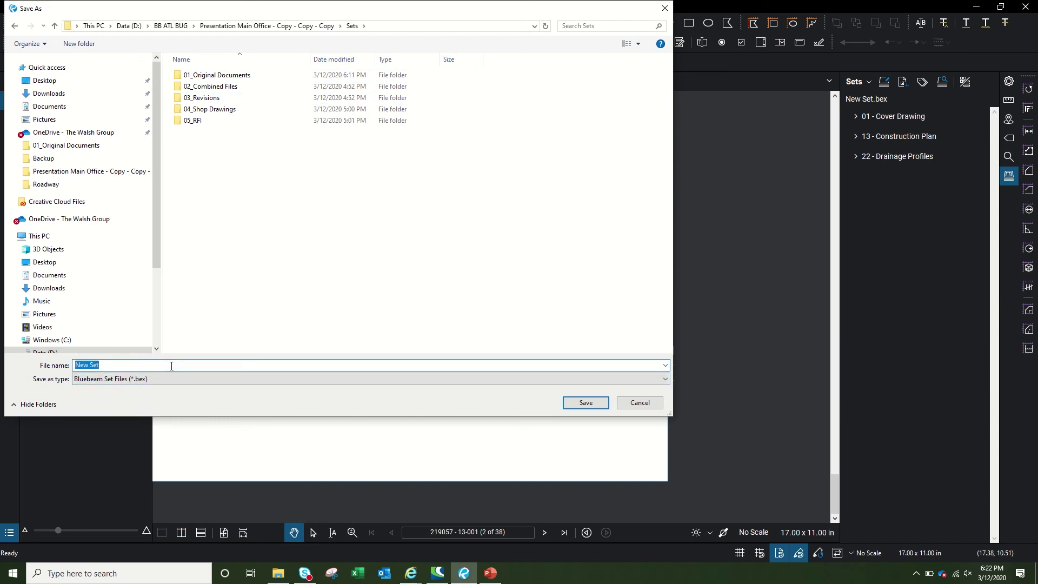
type("mAIN")
key("BackSpace")
type("Main Set")
left_click(303, 28)
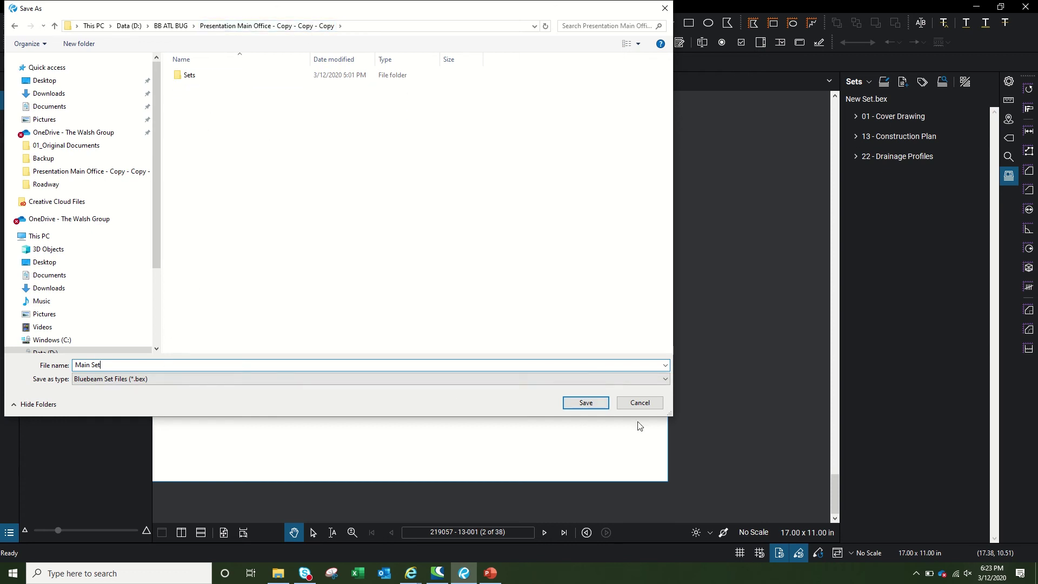
left_click(589, 403)
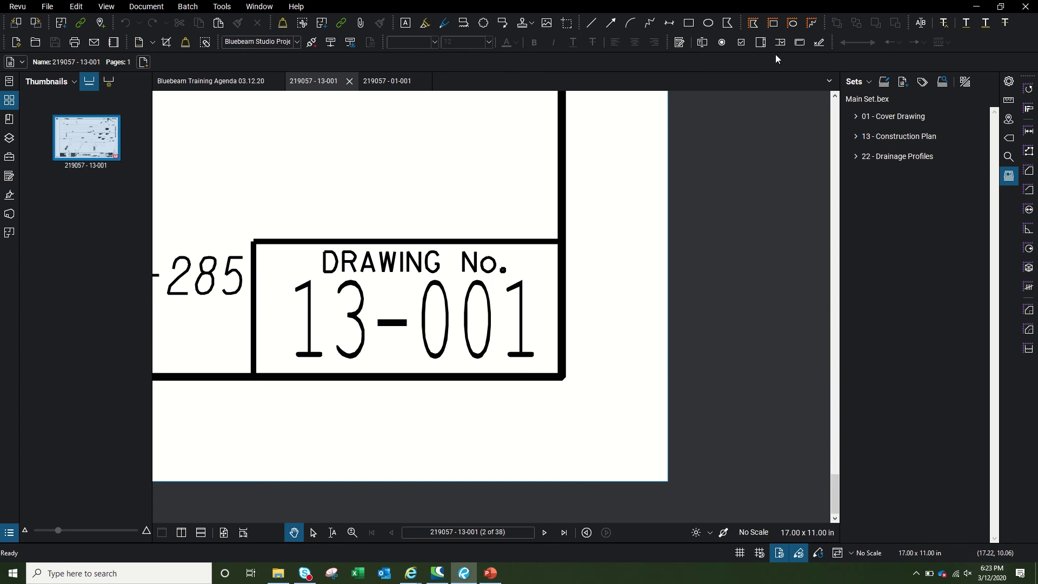
Switch to File Explorer and open 0713210_01-24-2020 UOC - Combined from the 03_Revisions folder under Sets
left_click(278, 574)
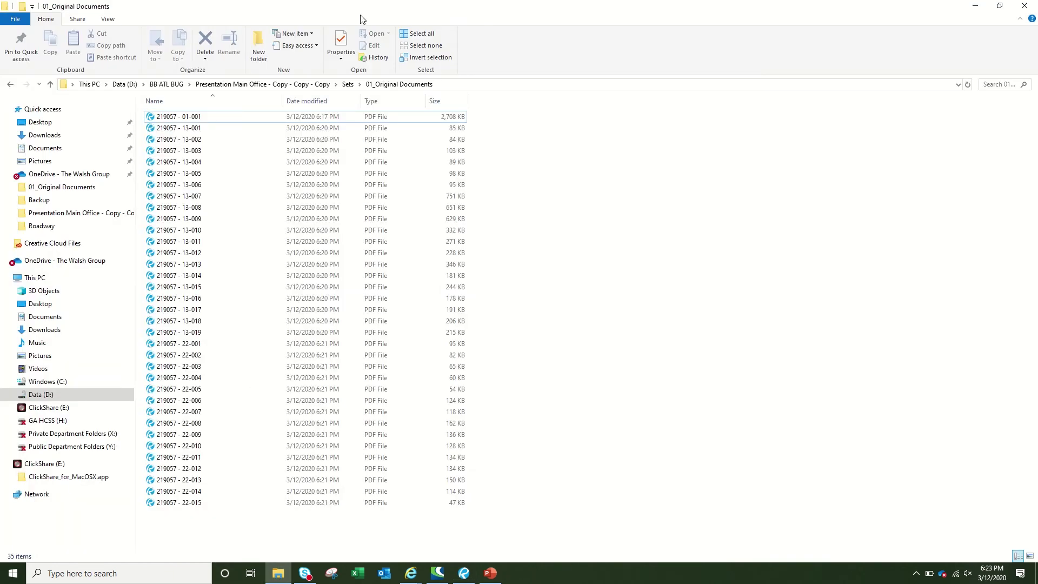
left_click(347, 84)
double_click(215, 141)
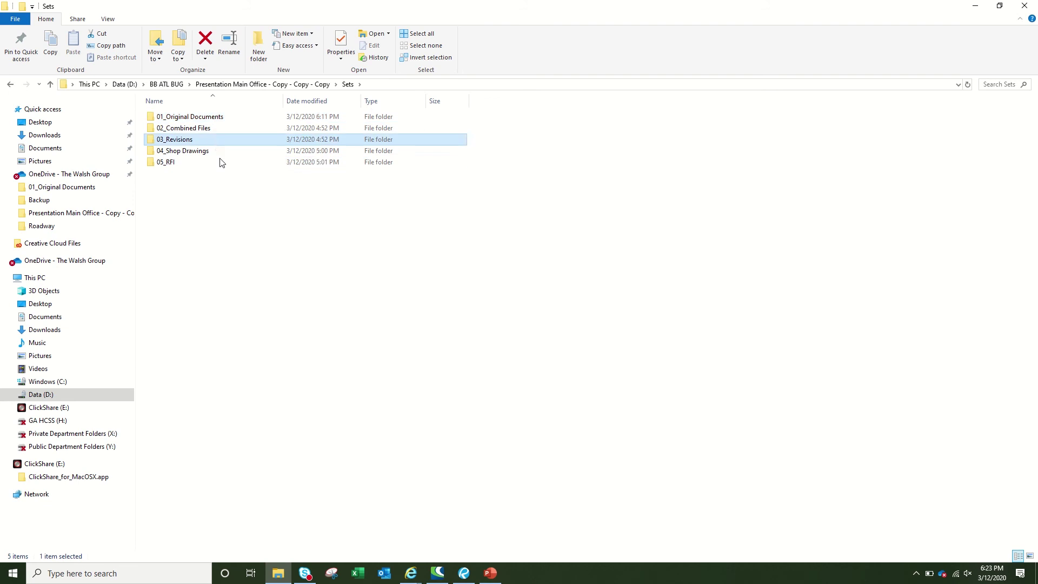
left_click(242, 120)
double_click(243, 124)
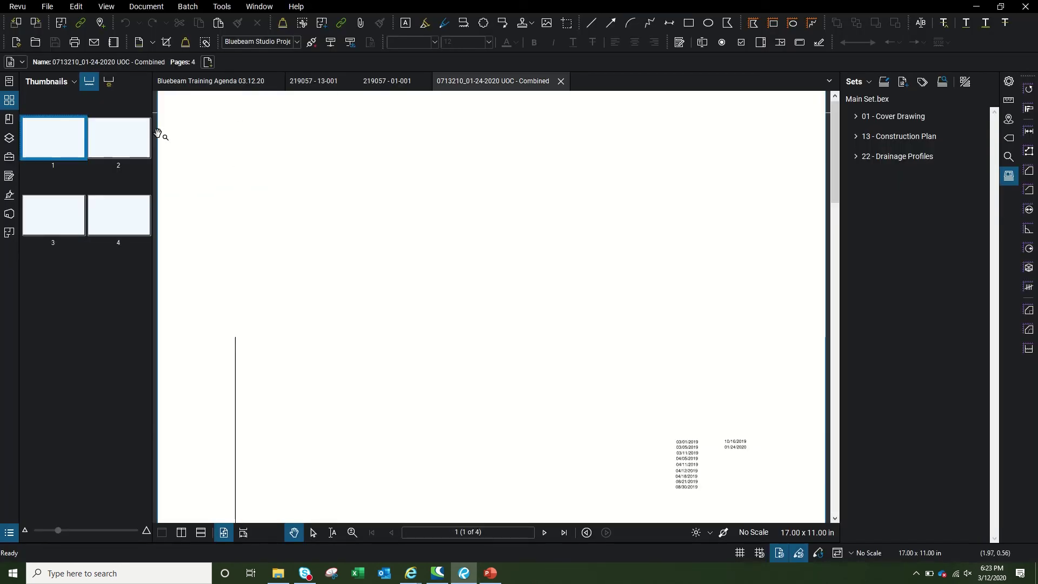
Show the second page of the combined revision PDF
left_click(146, 6)
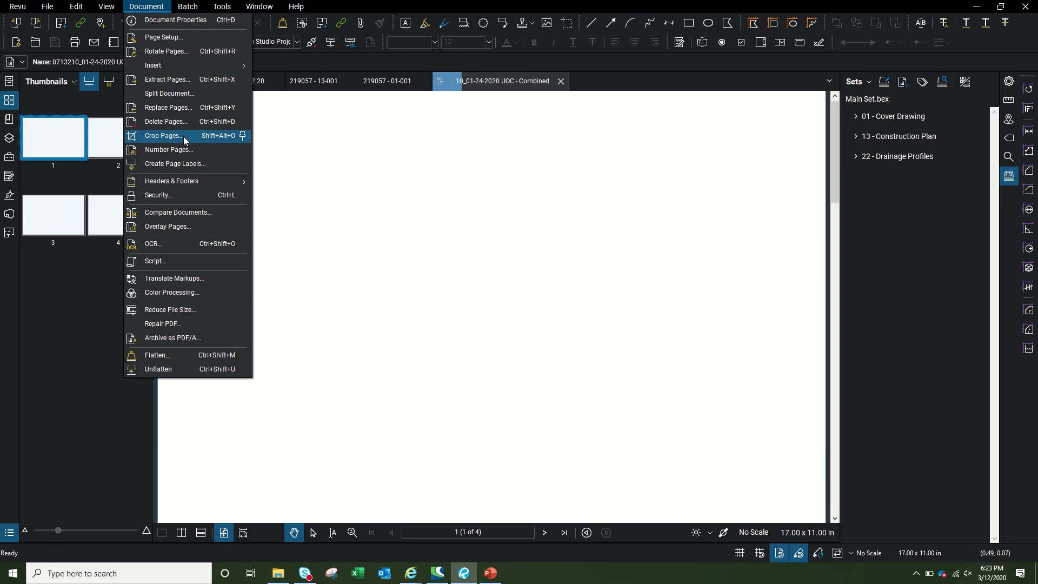
left_click(165, 135)
left_click(543, 532)
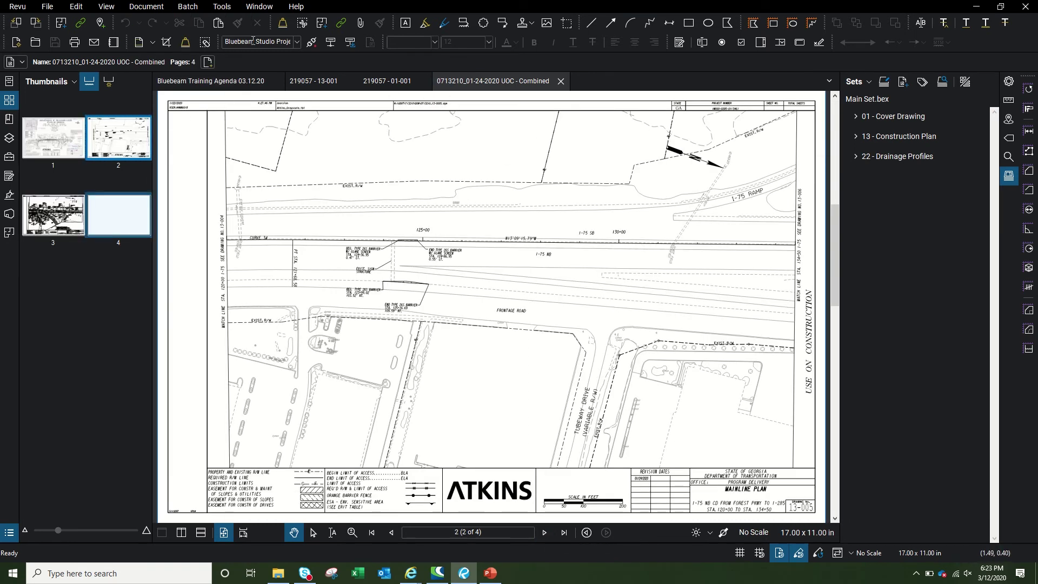
Start creating page labels for all pages from a page region, selecting the drawing number 13-005 in the title block
left_click(146, 6)
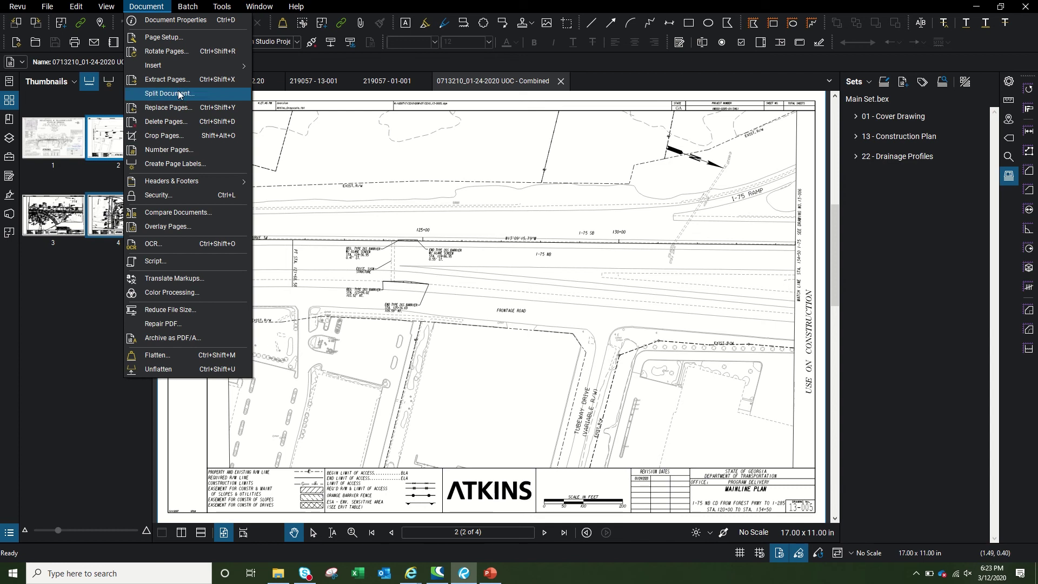
left_click(175, 163)
left_click(483, 271)
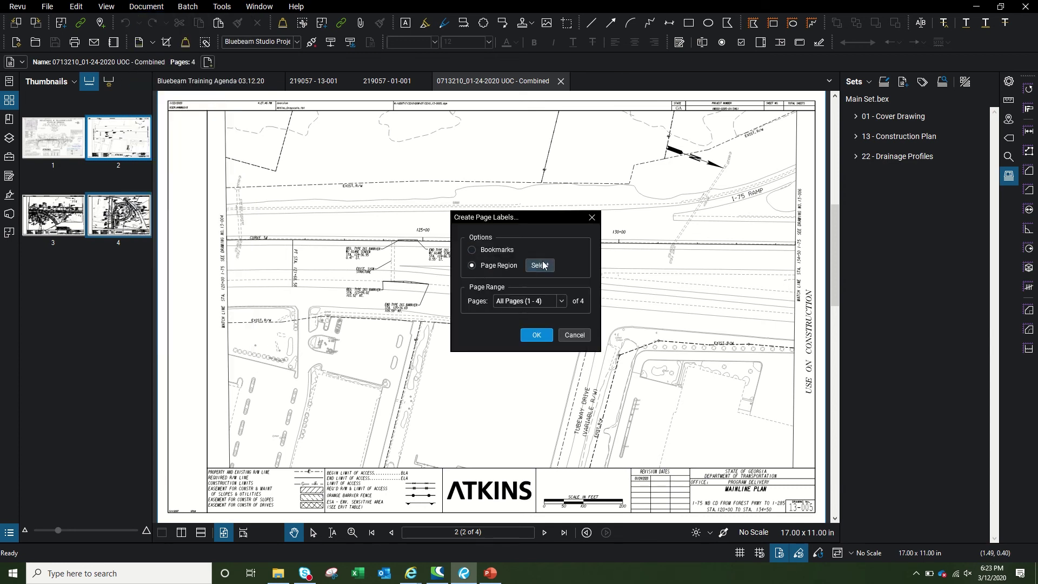
left_click(539, 265)
scroll(833, 492, "up", 10)
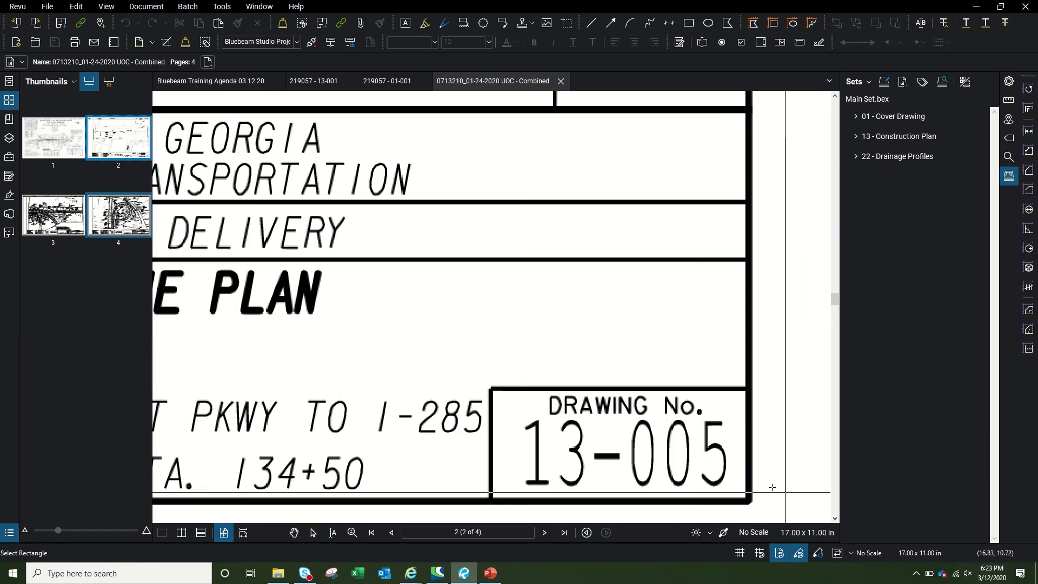
left_click_drag(522, 415, 732, 494)
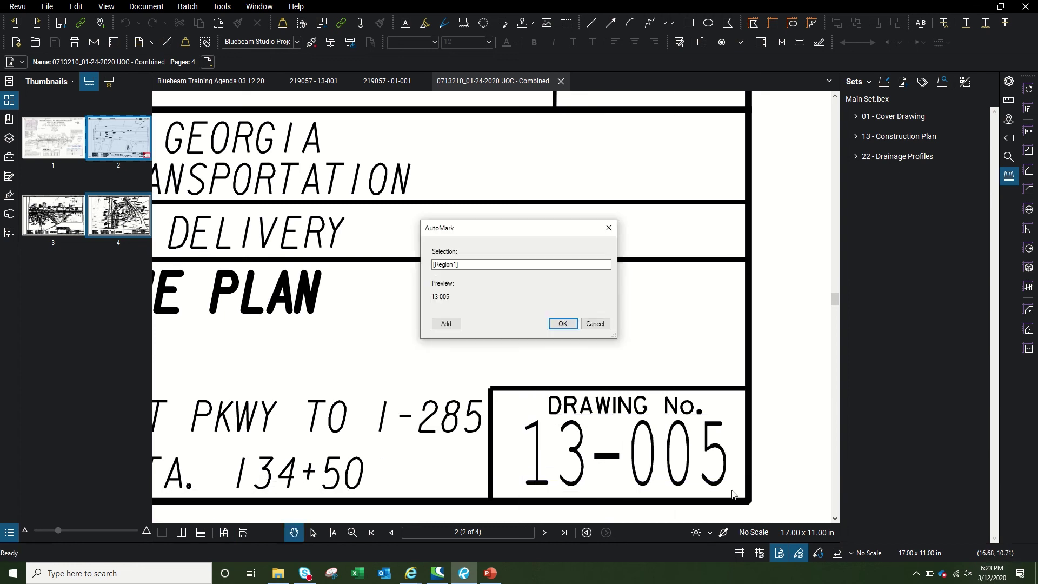
Prefix the region-based label with "219057 - " and generate the page labels for all four pages
left_click(434, 264)
type("219057 -")
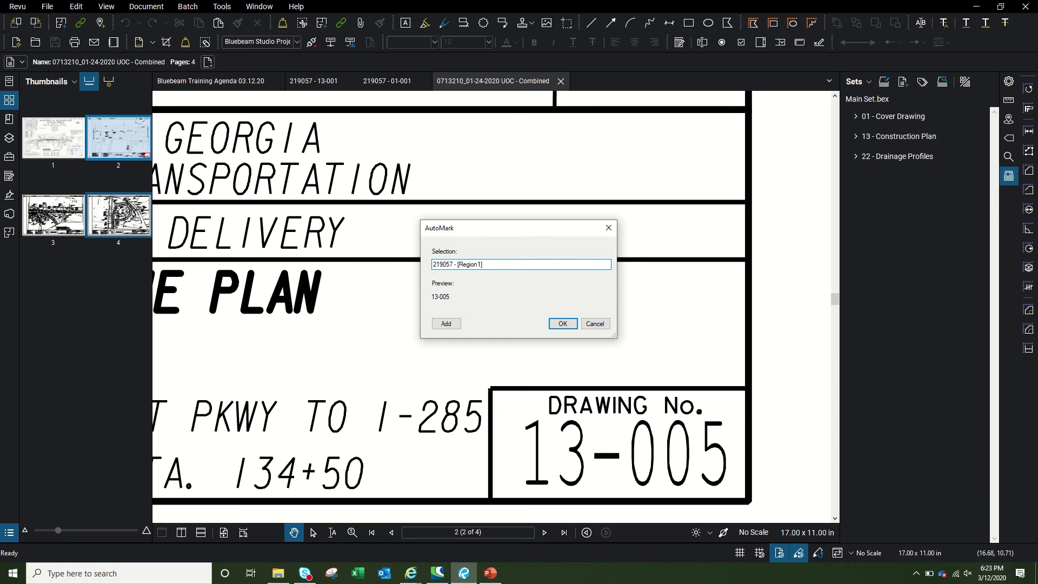
left_click(562, 323)
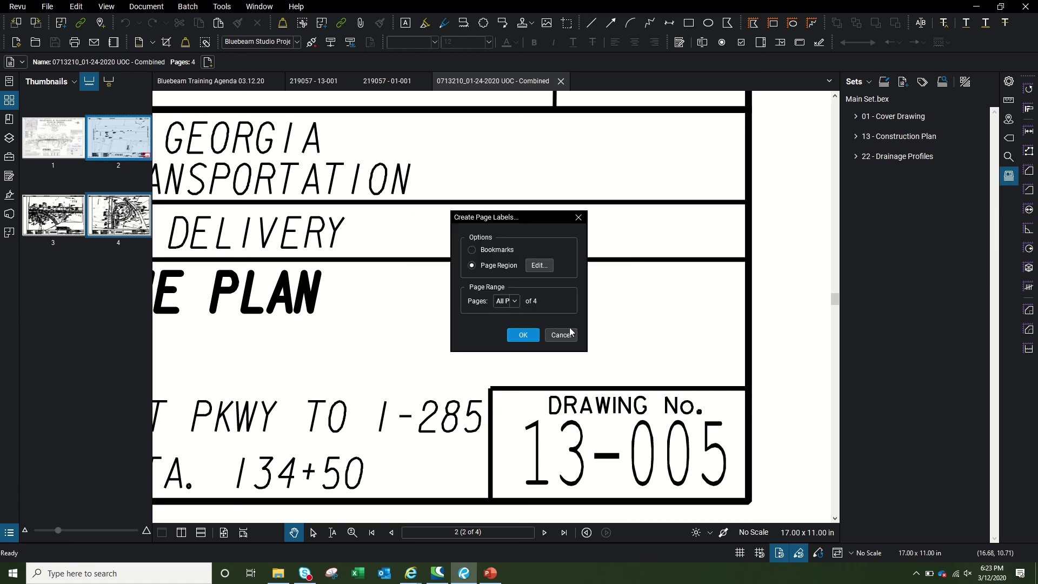
left_click(537, 335)
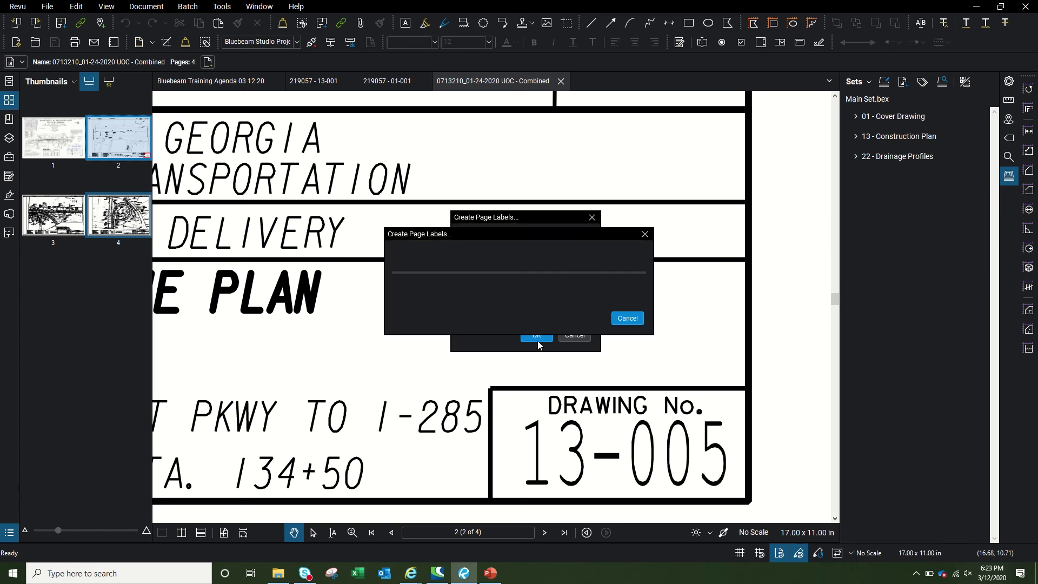
Complete the first page's label as 219057 - 01-001 and save the combined revision PDF
left_click(67, 163)
type("001")
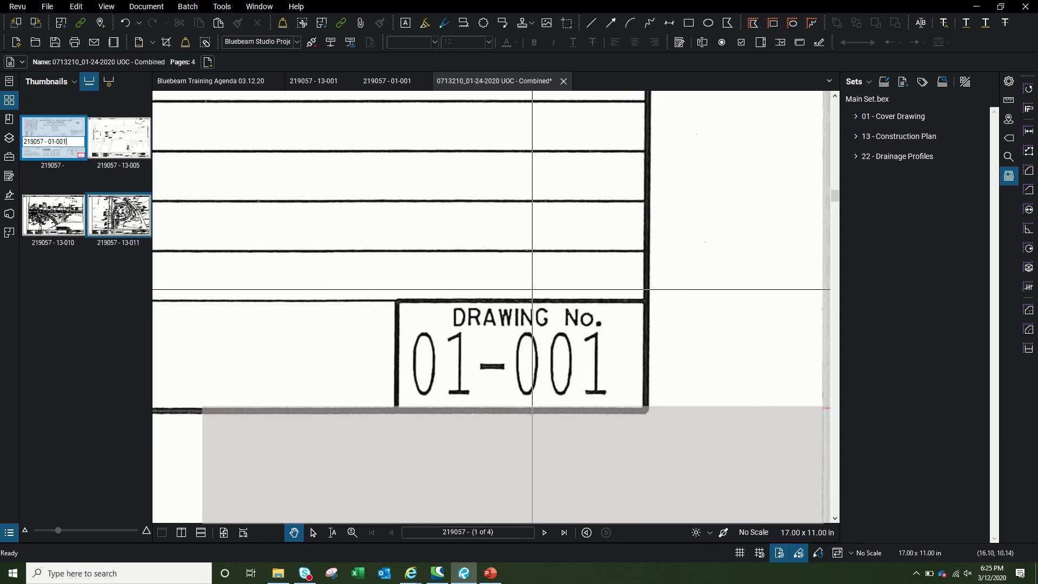
key("Tab")
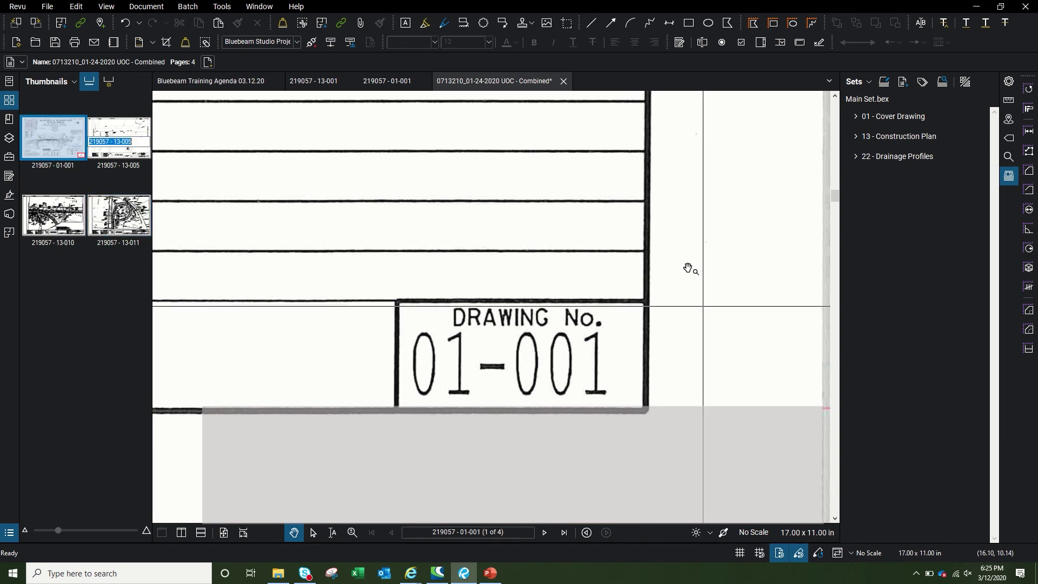
key("Return")
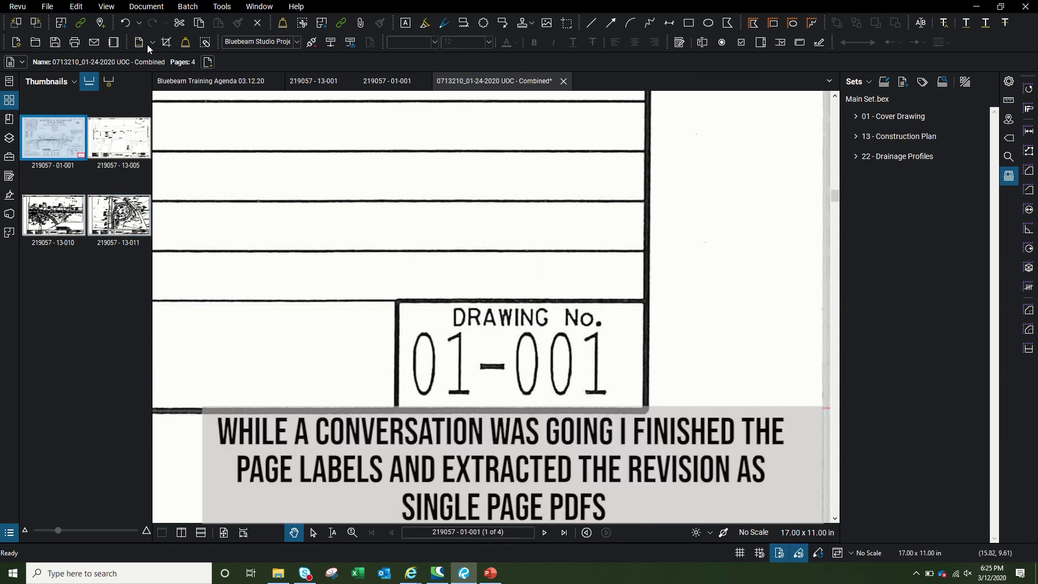
left_click(57, 42)
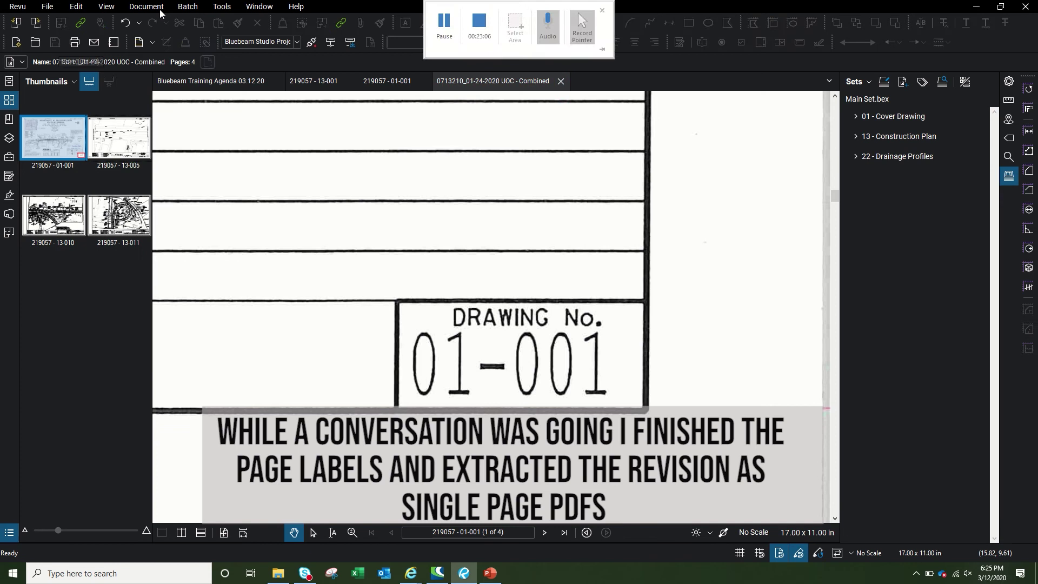
Extract all pages as separate files named by page label into the 03_Revisions folder
left_click(147, 7)
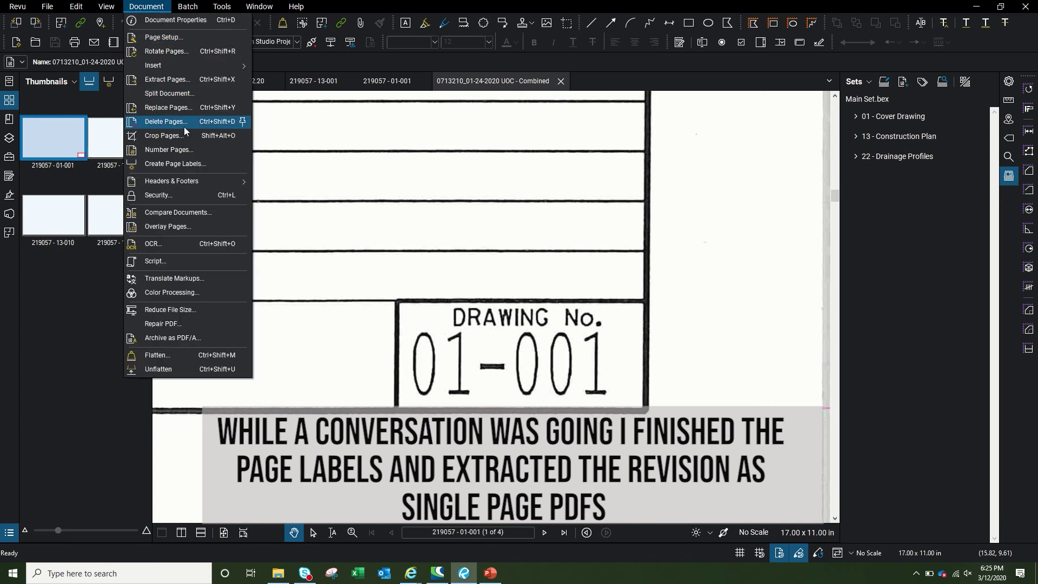
left_click(166, 79)
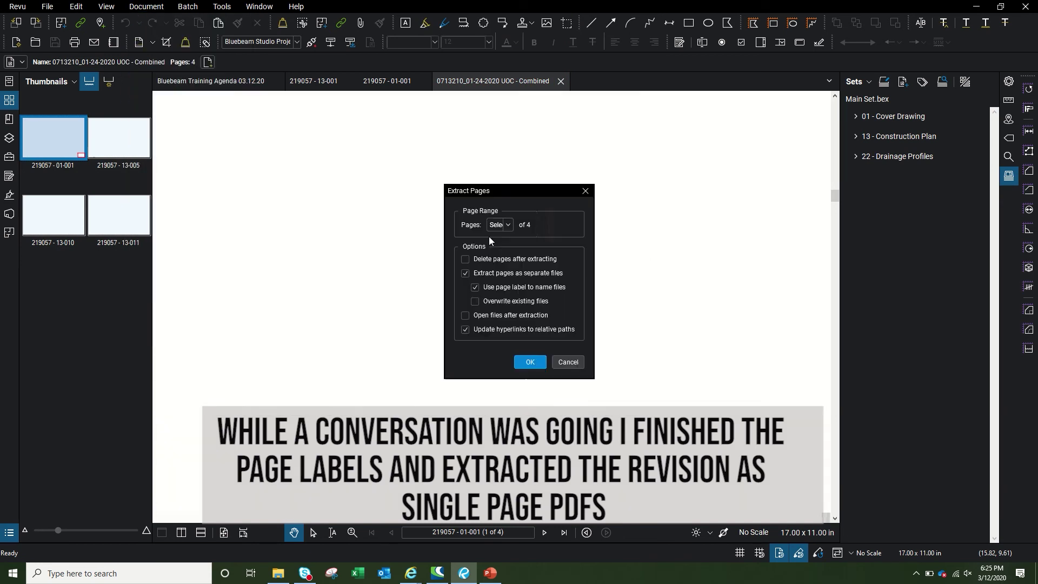
left_click(554, 225)
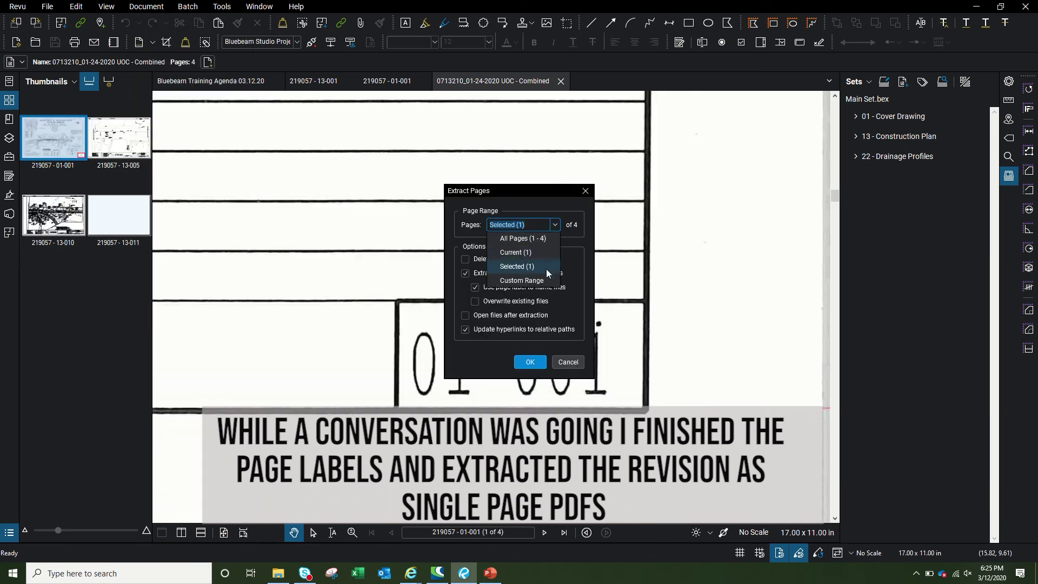
left_click(537, 238)
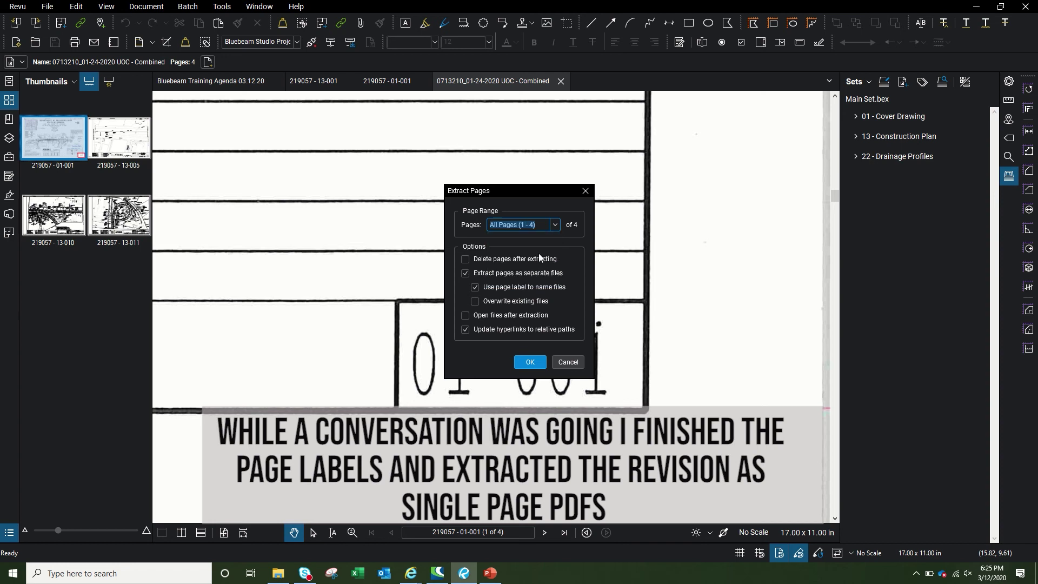
left_click(529, 362)
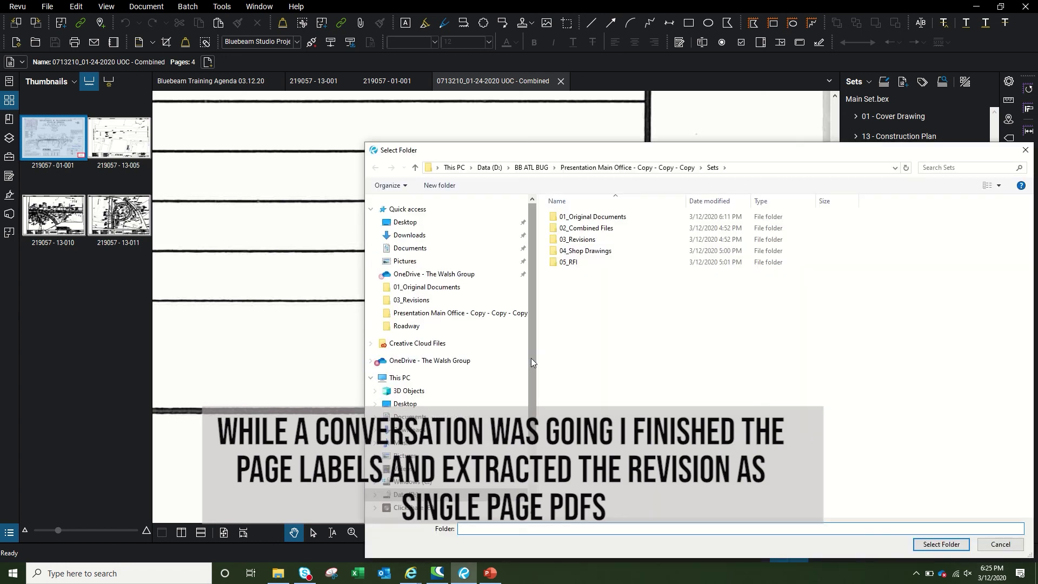
double_click(610, 239)
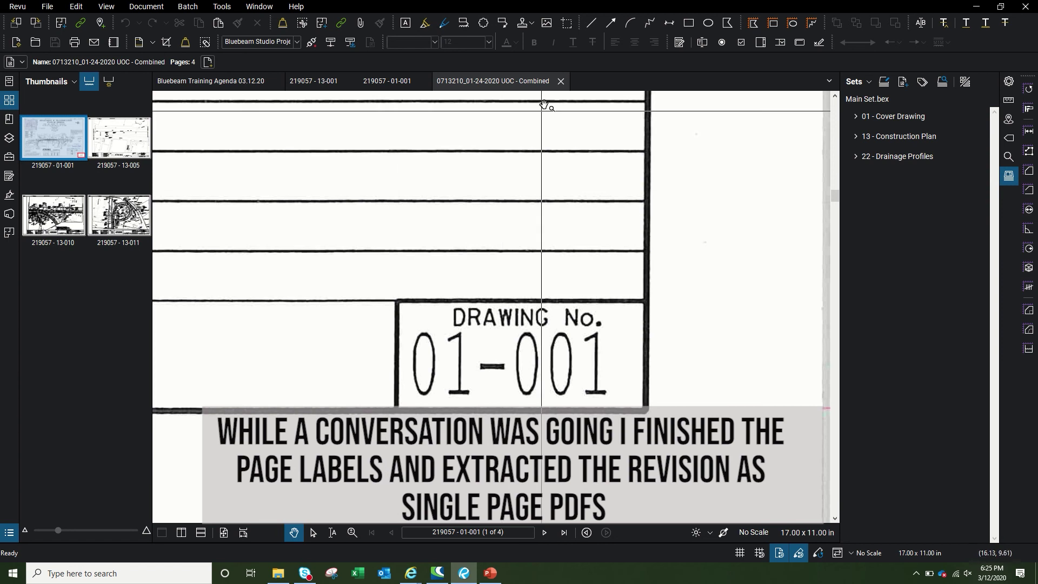
Check the extracted PDFs in File Explorer, then return to Bluebeam Revu and close the combined PDF and both open 219057 sheets
left_click(278, 572)
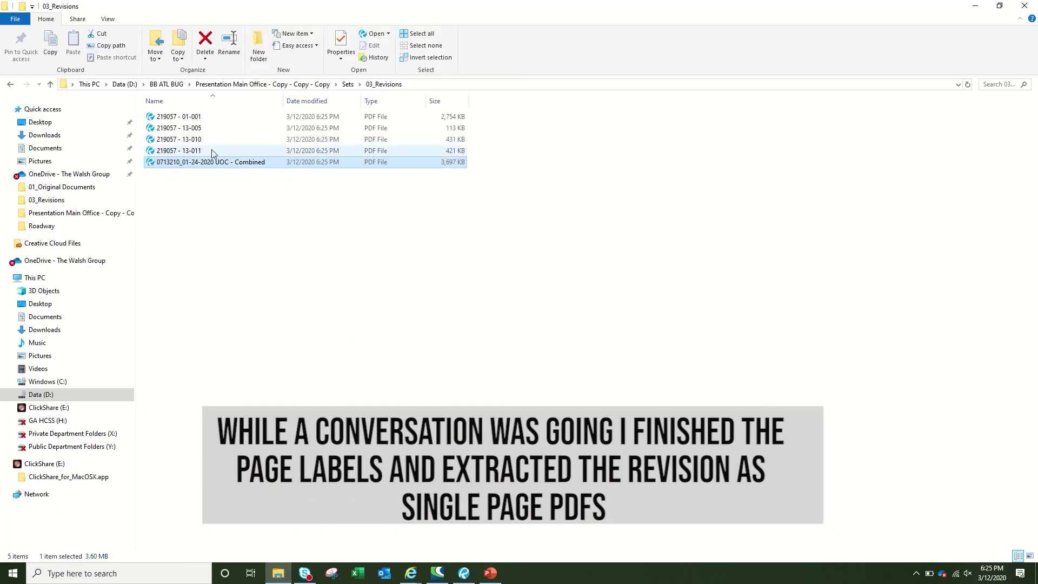
left_click(463, 580)
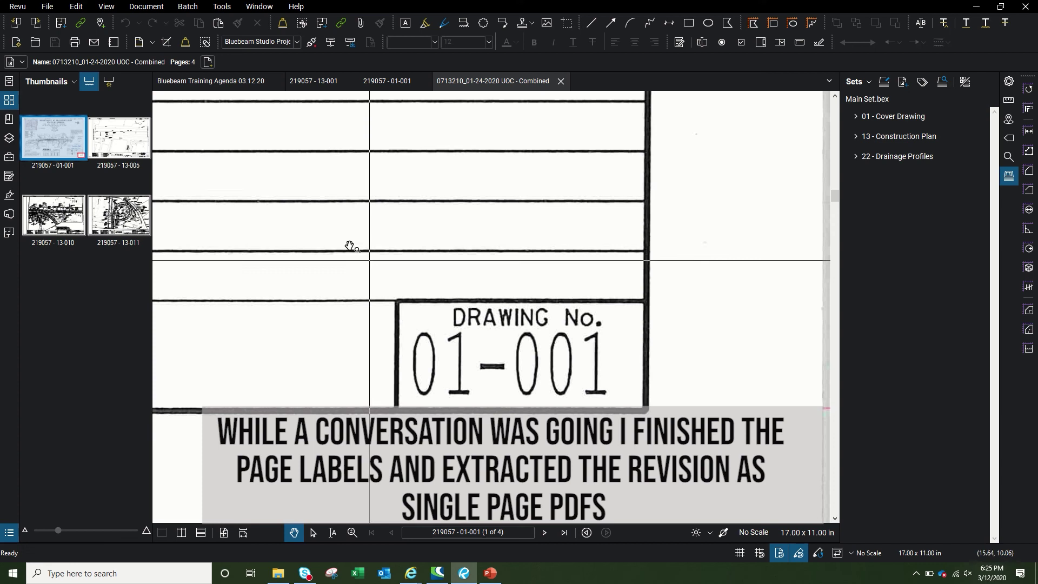
left_click(562, 81)
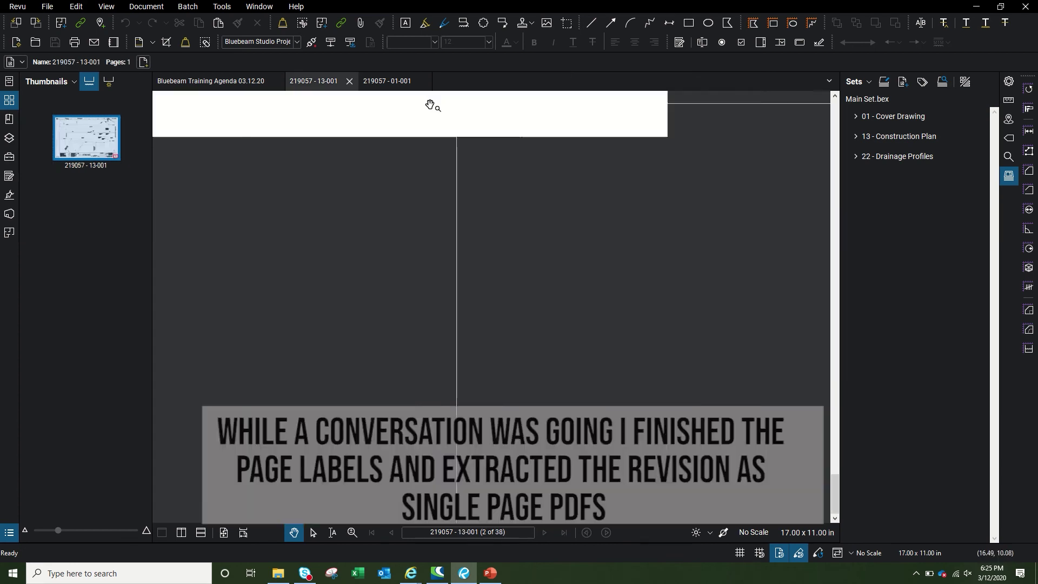
left_click(348, 81)
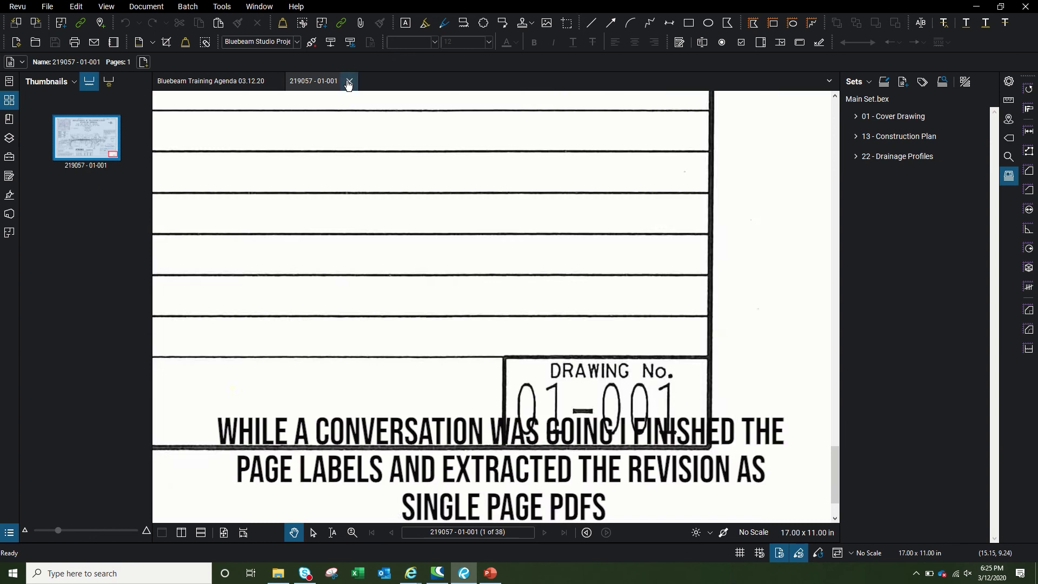
left_click(349, 81)
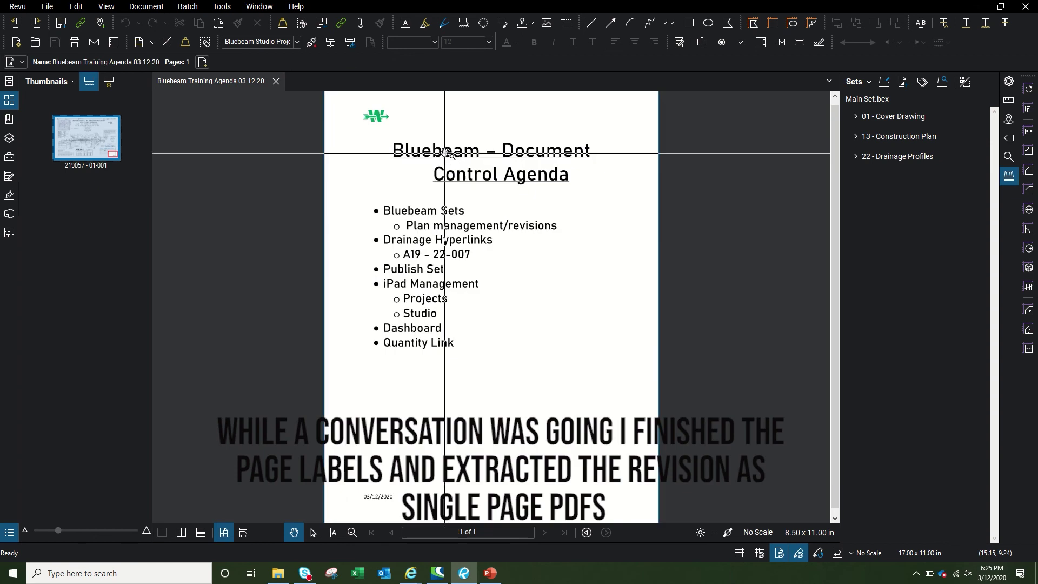
Add the revised 219057 - 01-001 from 03_Revisions to the set, skipping the page-region selection for tags
left_click(901, 86)
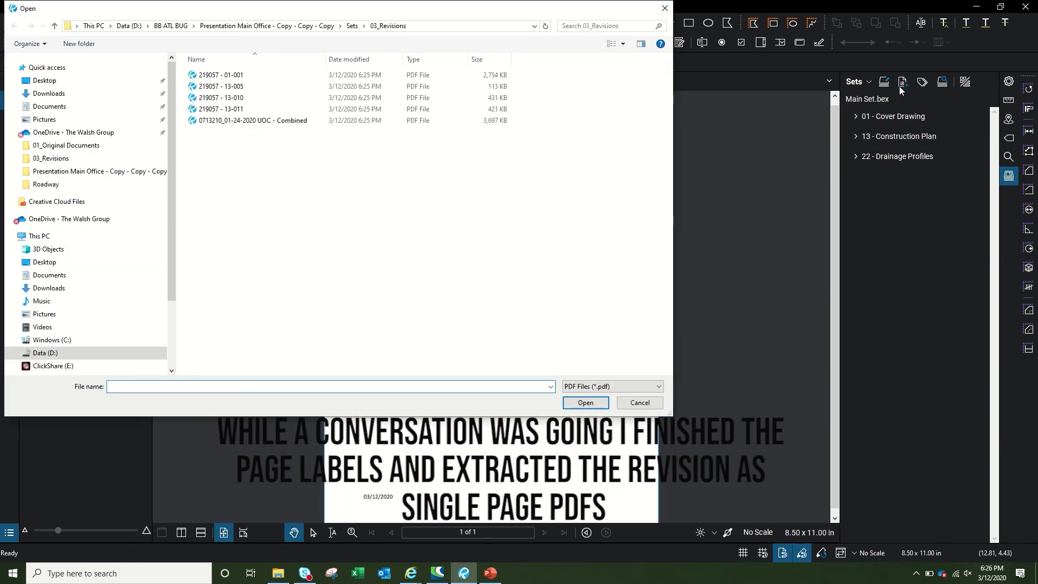
left_click(262, 80)
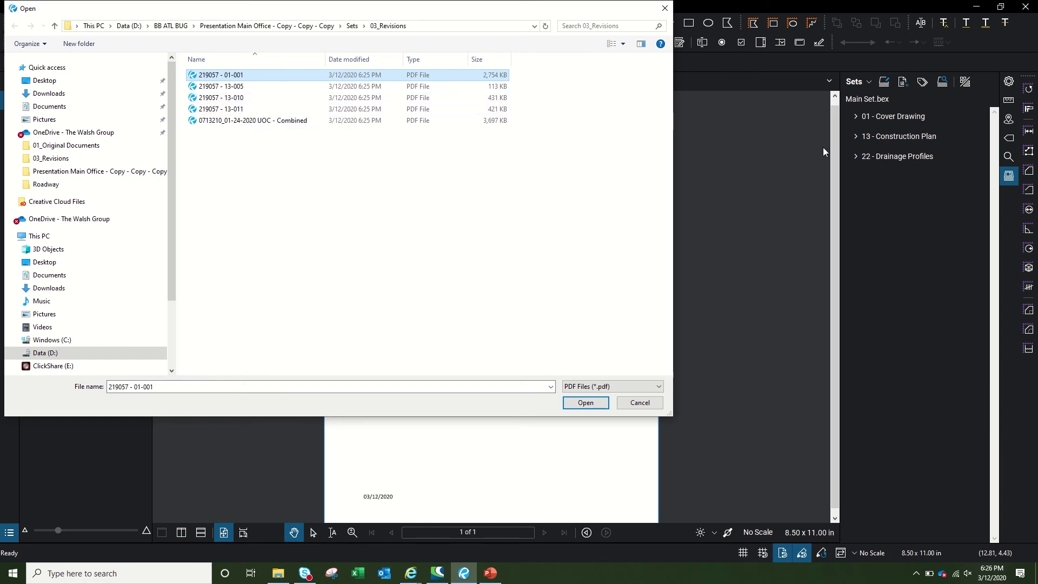
left_click(572, 402)
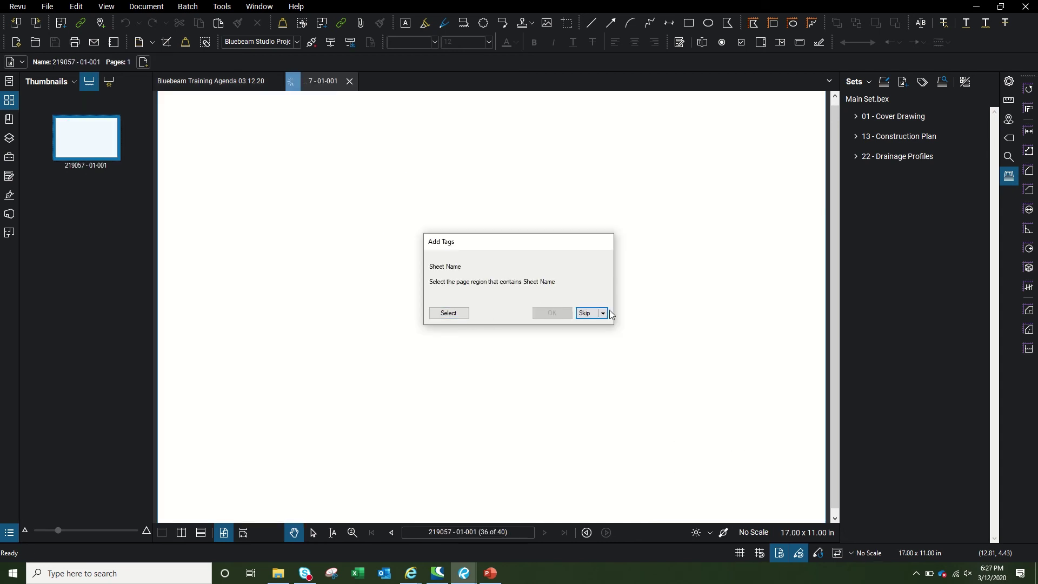
left_click(602, 313)
left_click(605, 322)
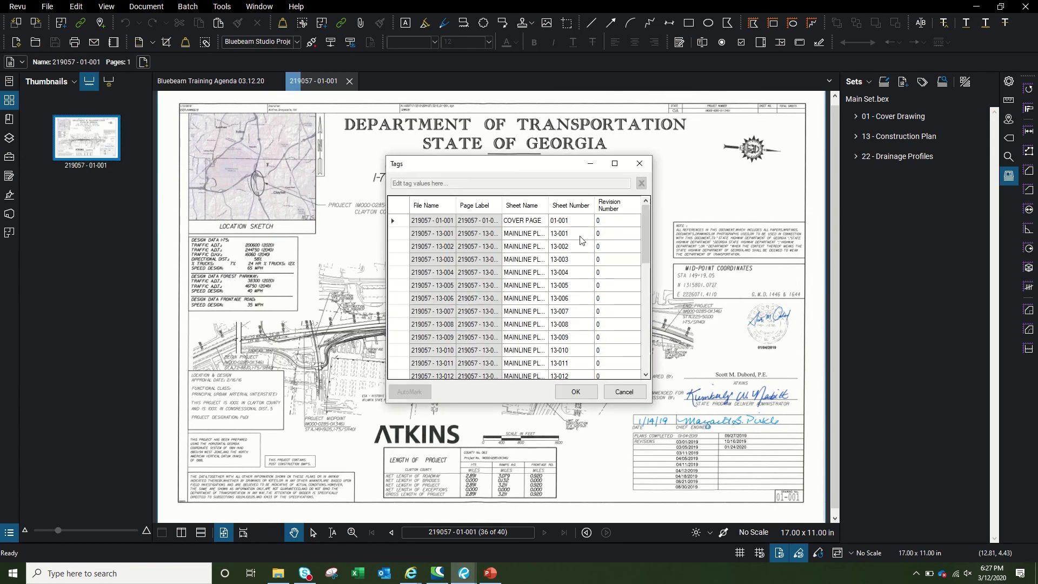
Tag the revised sheet as COVER PAGE, sheet number 01-001, revision number 1, sort the tags by sheet name, and accept them
left_click(611, 163)
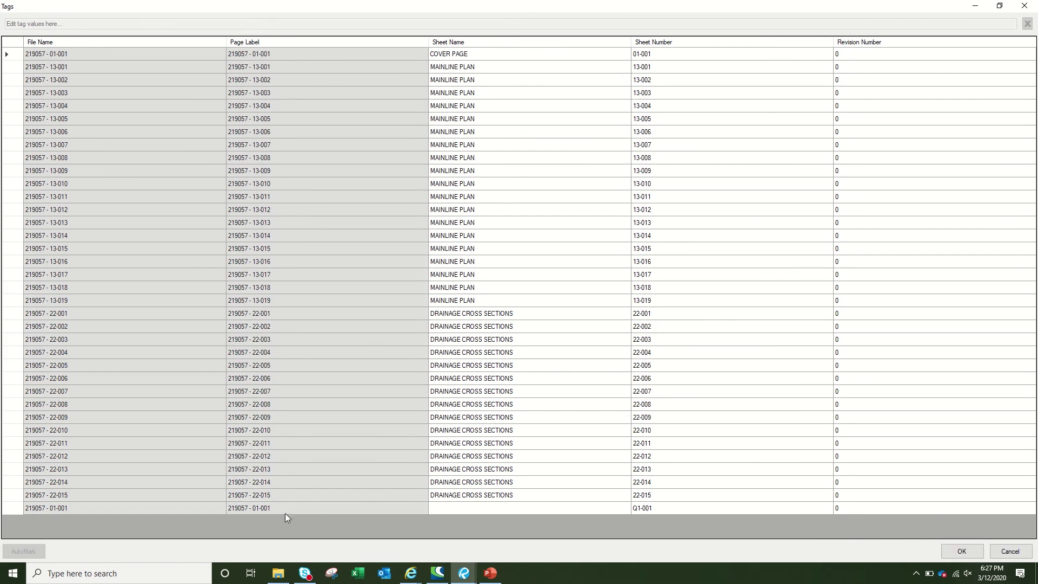
left_click(483, 509)
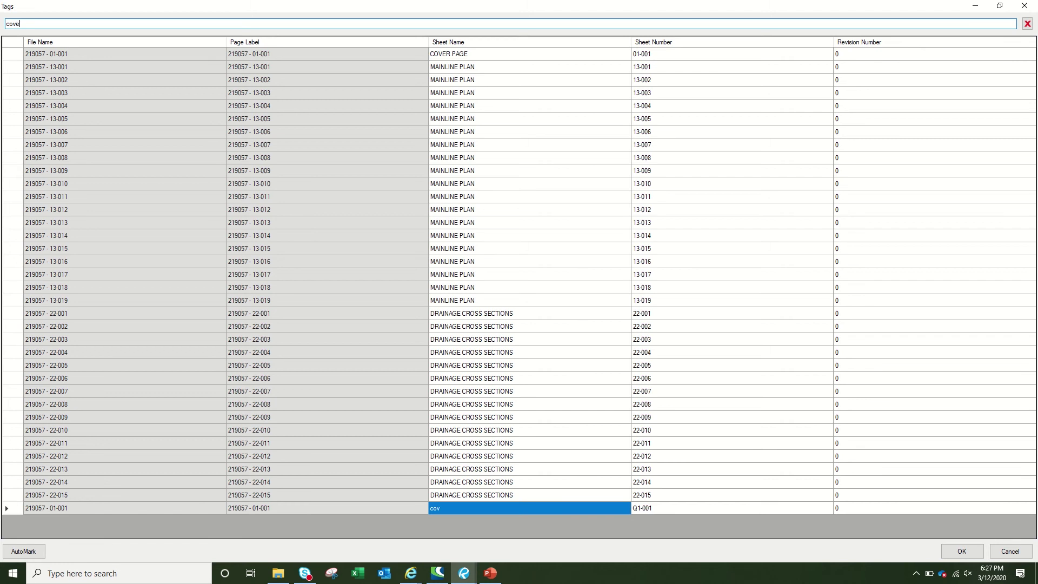
key("Return")
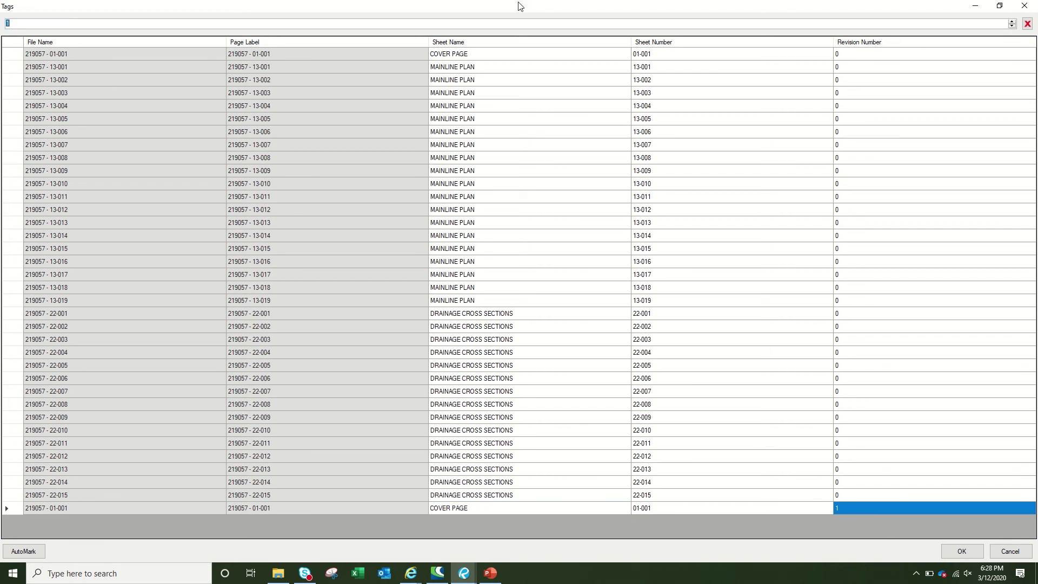
left_click(450, 43)
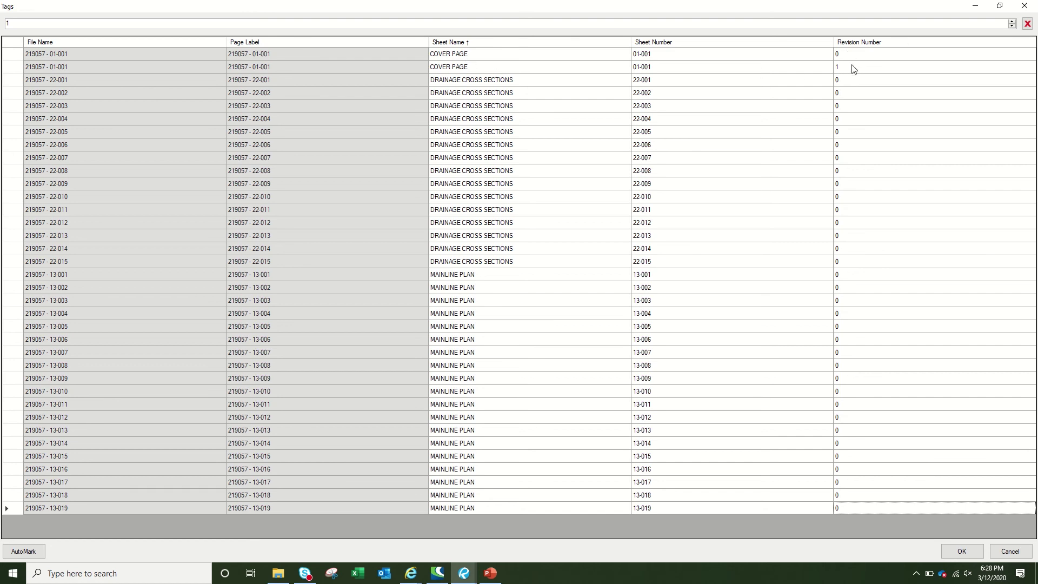
left_click(961, 551)
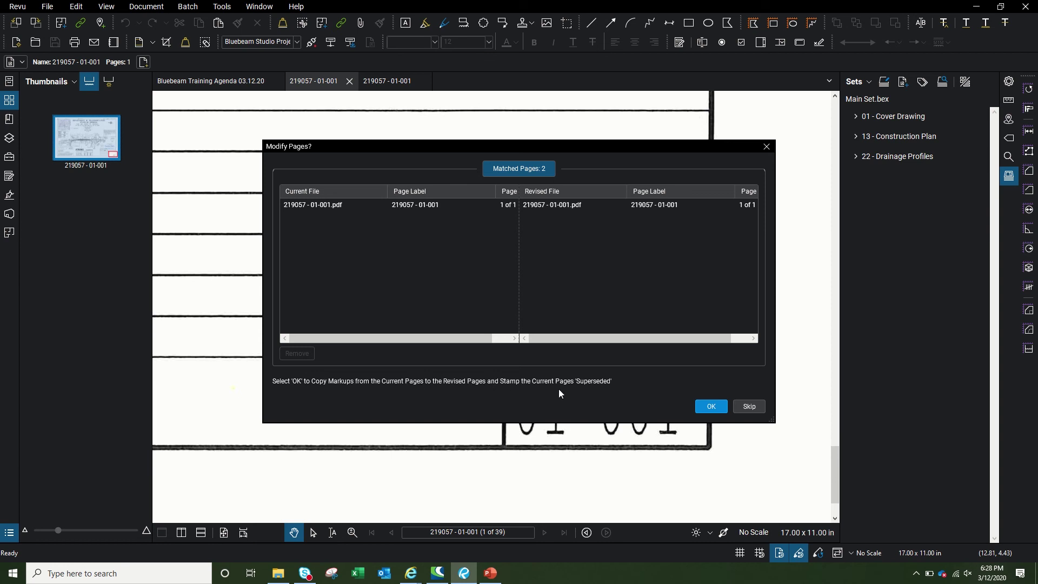
Copy the markups to the revised cover sheet, stamp the current one Superseded, and show the 01 - Cover Drawing category with thumbnails
left_click(705, 409)
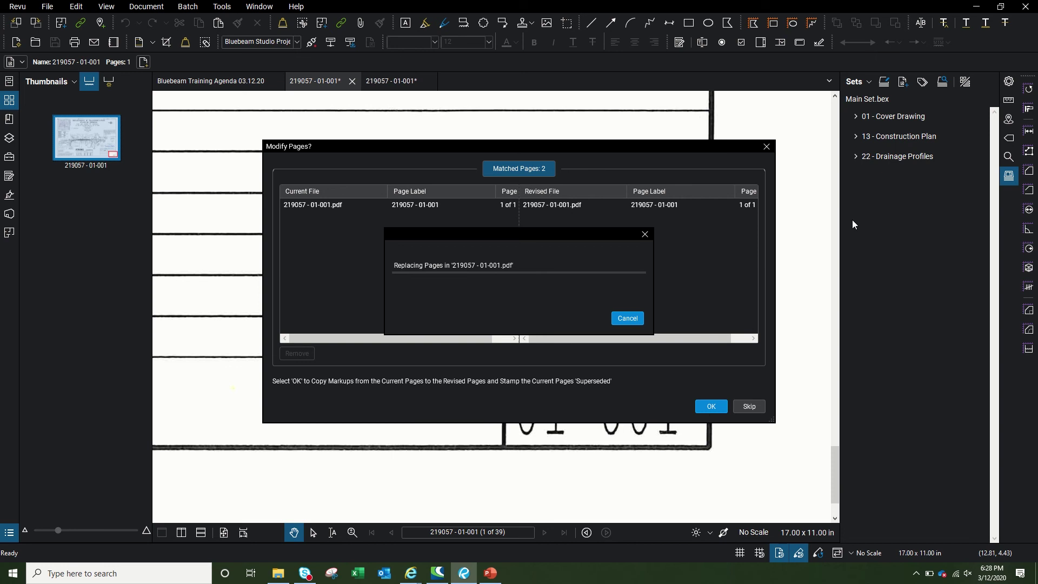
left_click(870, 118)
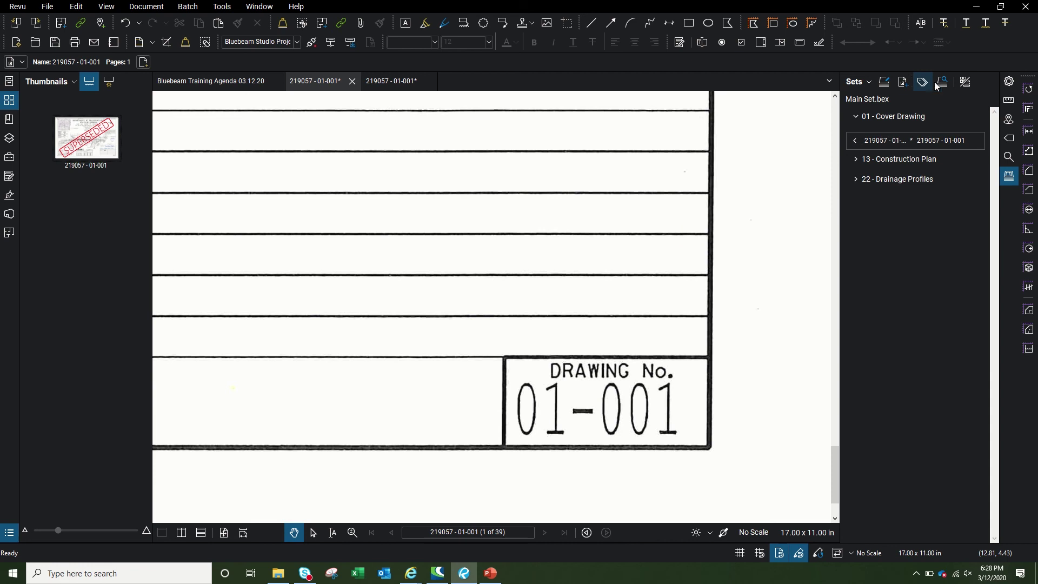
mouse_move(887, 138)
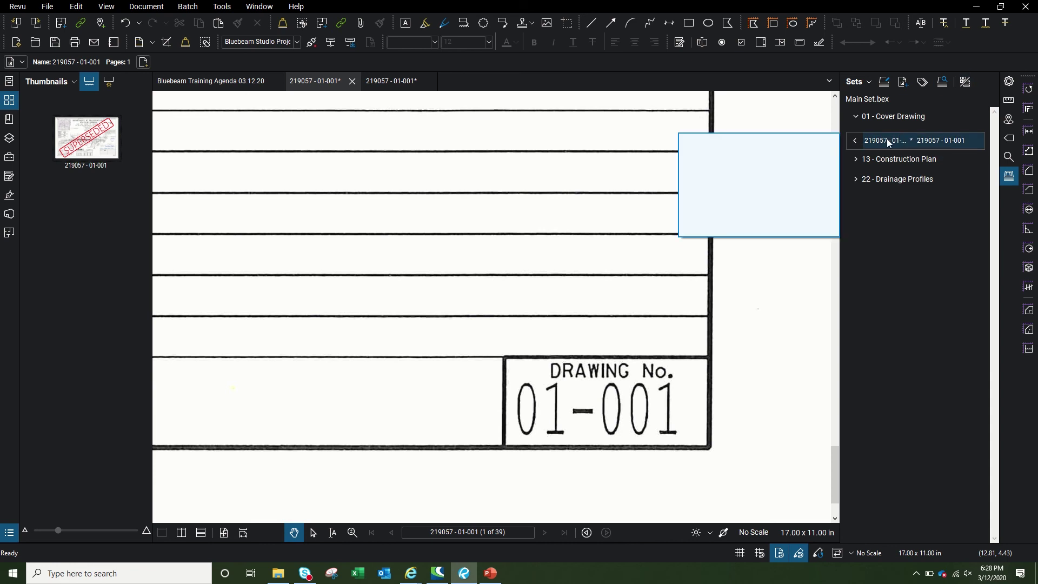
left_click(961, 86)
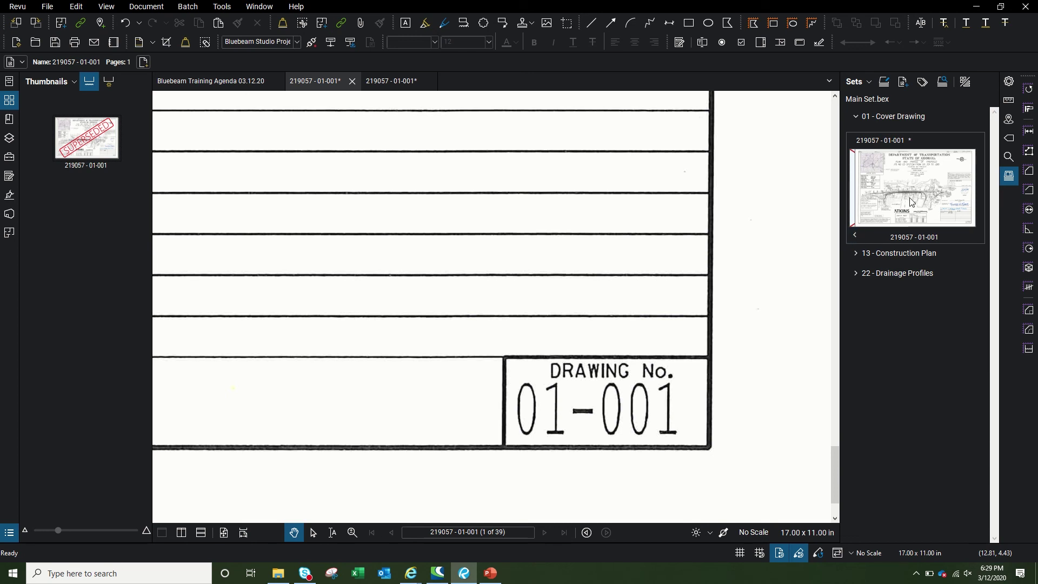
Flip the cover sheet to its superseded version, and add revised sheets 13-005, 13-010 and 13-011 from 03_Revisions, accepting their tags with revision number 1
left_click(854, 234)
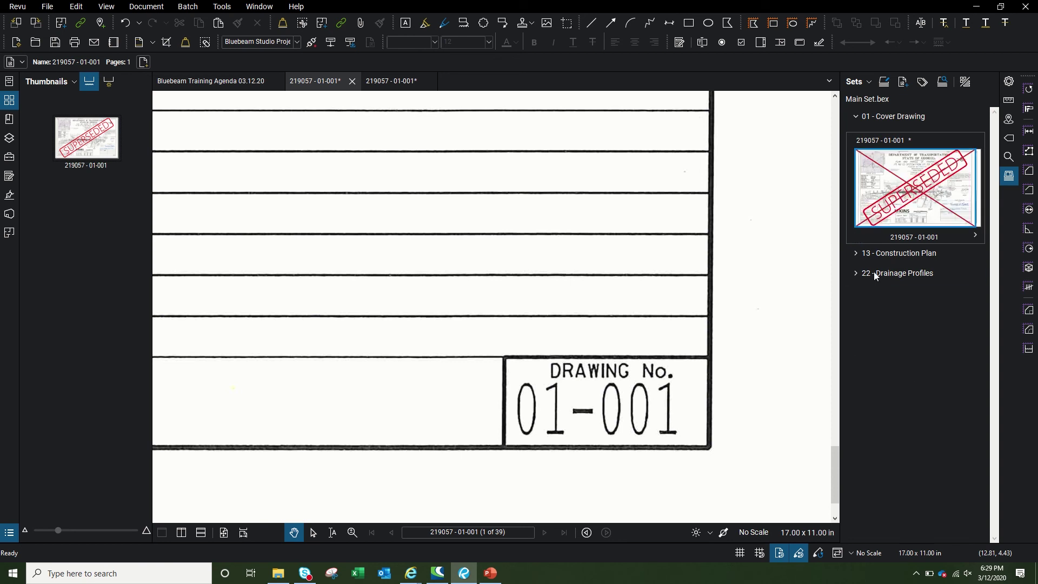
left_click(907, 189)
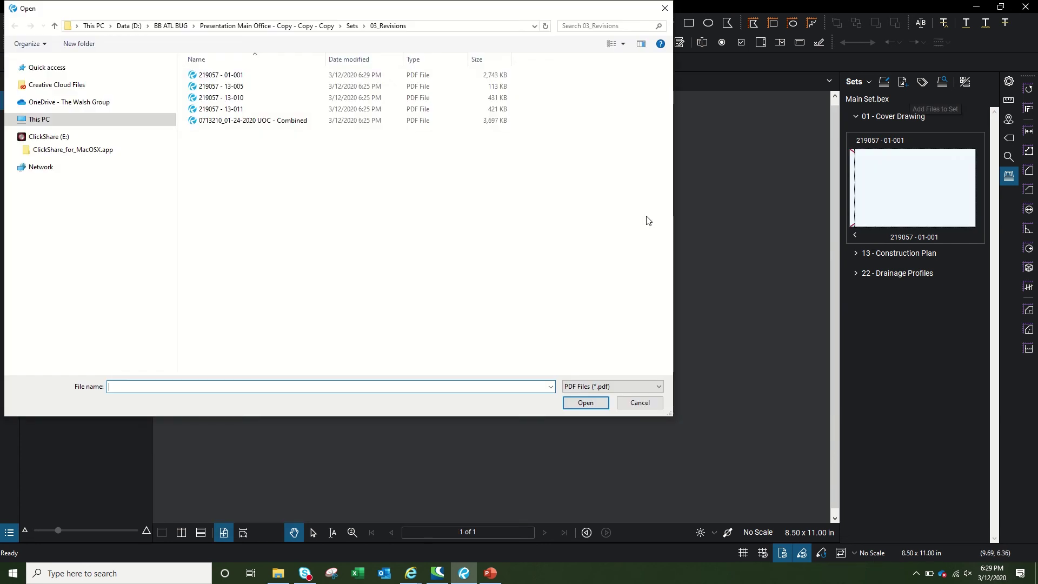
left_click(249, 88)
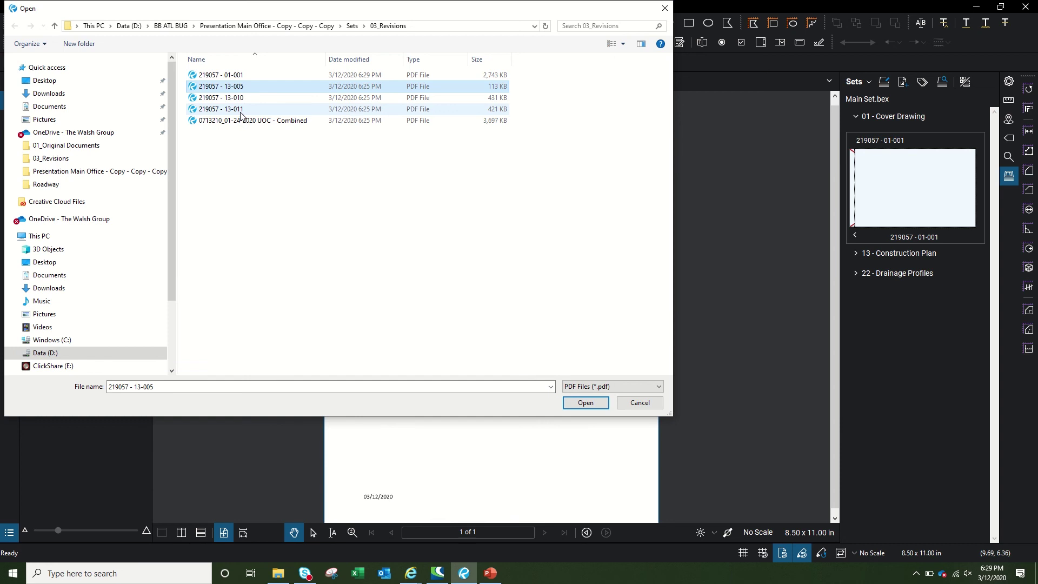
left_click(241, 111, "shift")
left_click(586, 402)
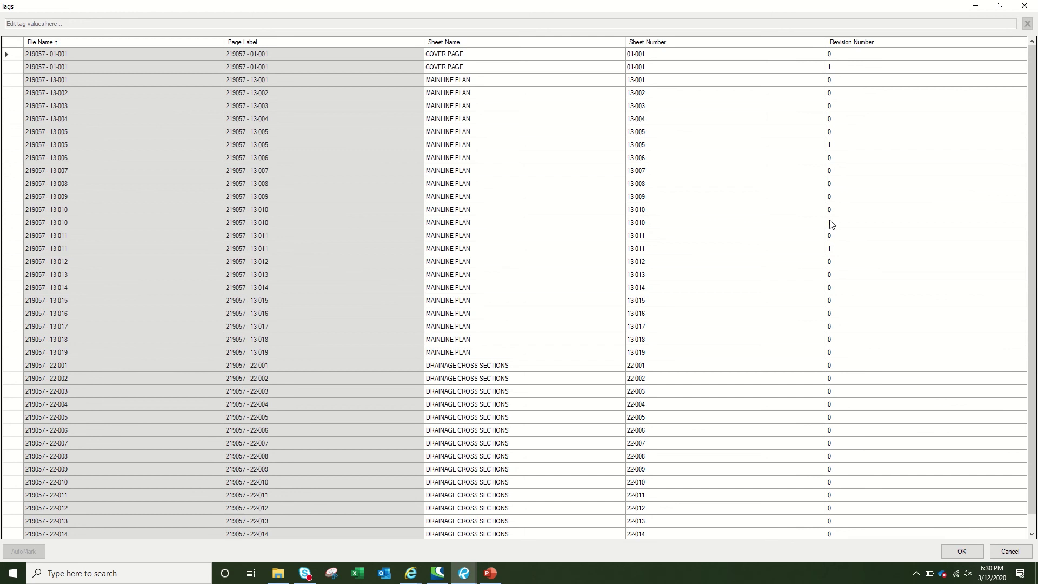
left_click(961, 551)
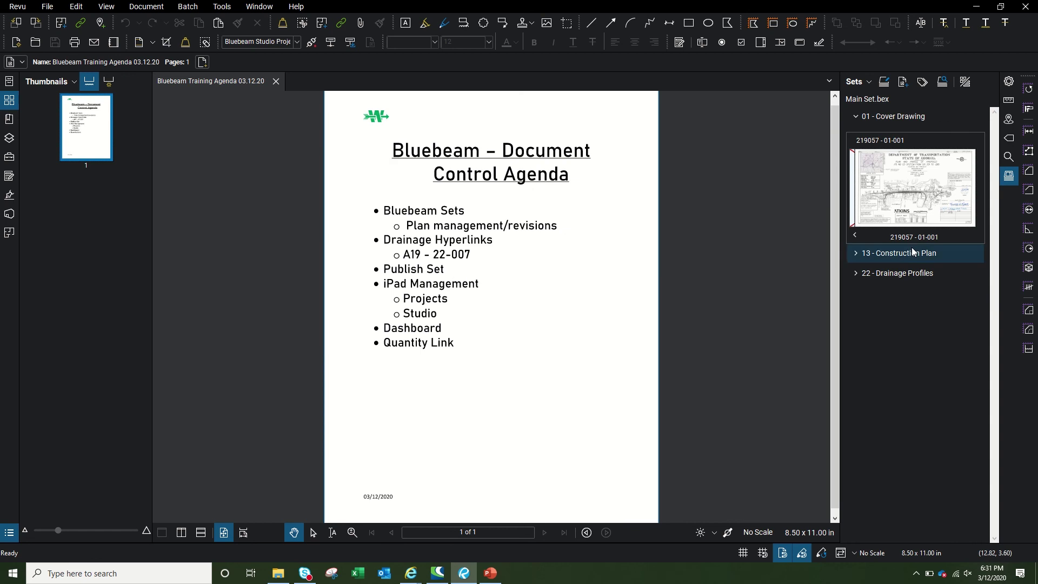
Expand the 13 - Construction Plan category and check the superseded versions behind revised sheets 13-005 and 13-011
left_click(891, 122)
left_click(891, 123)
left_click(918, 255)
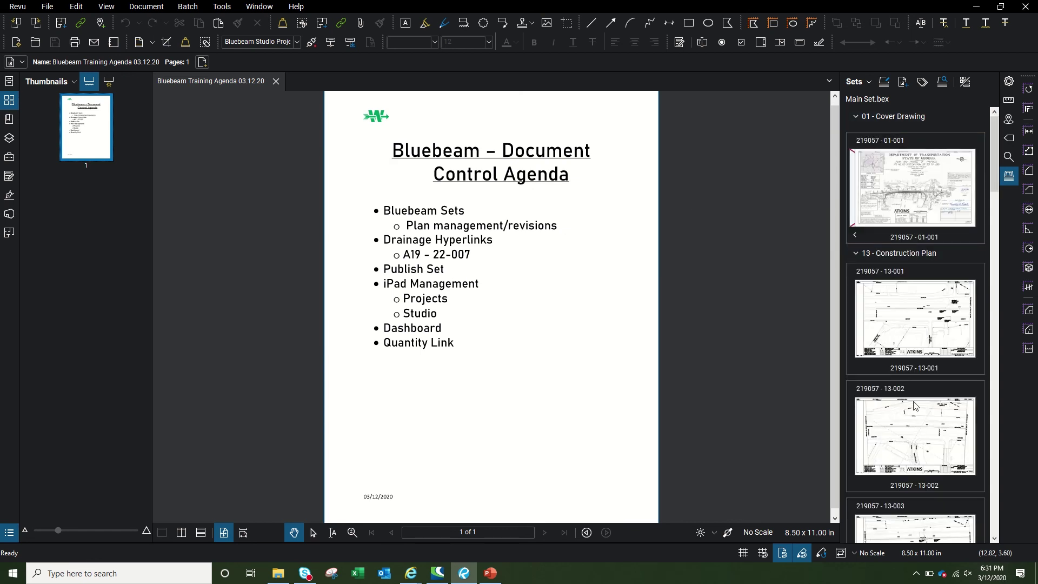
scroll(916, 406, "down", 10)
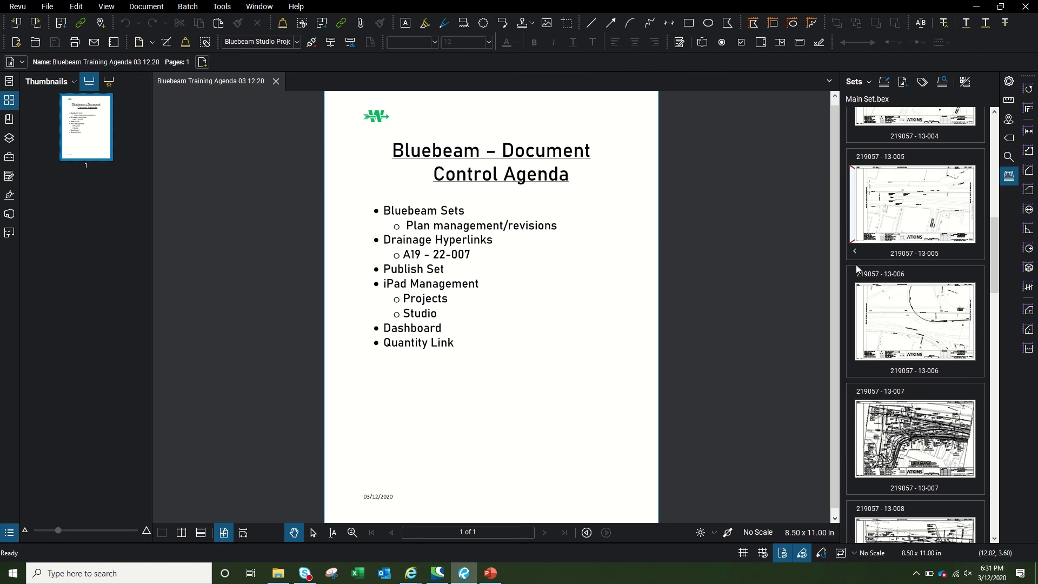
left_click(855, 251)
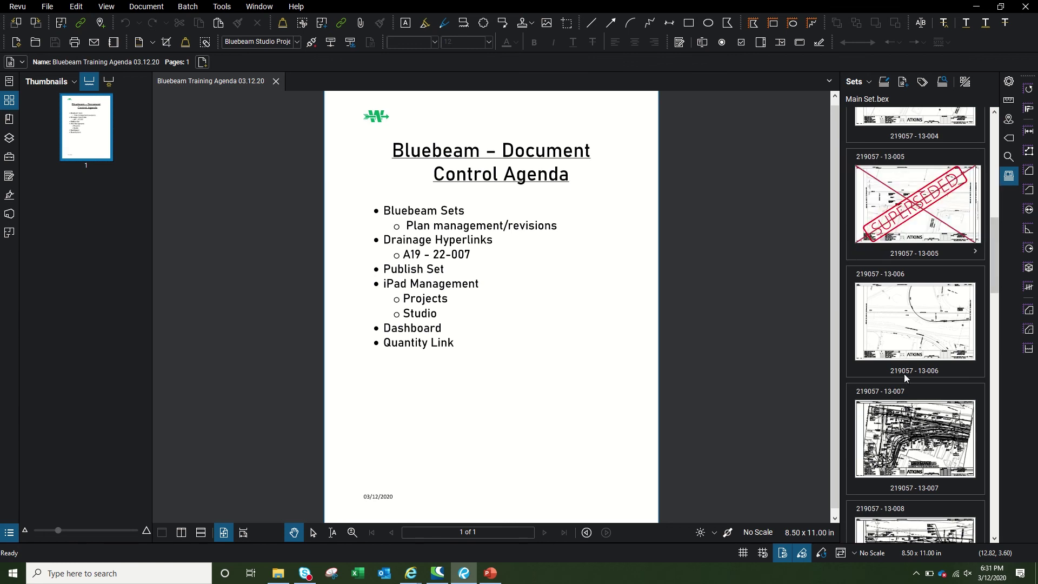
scroll(906, 378, "down", 6)
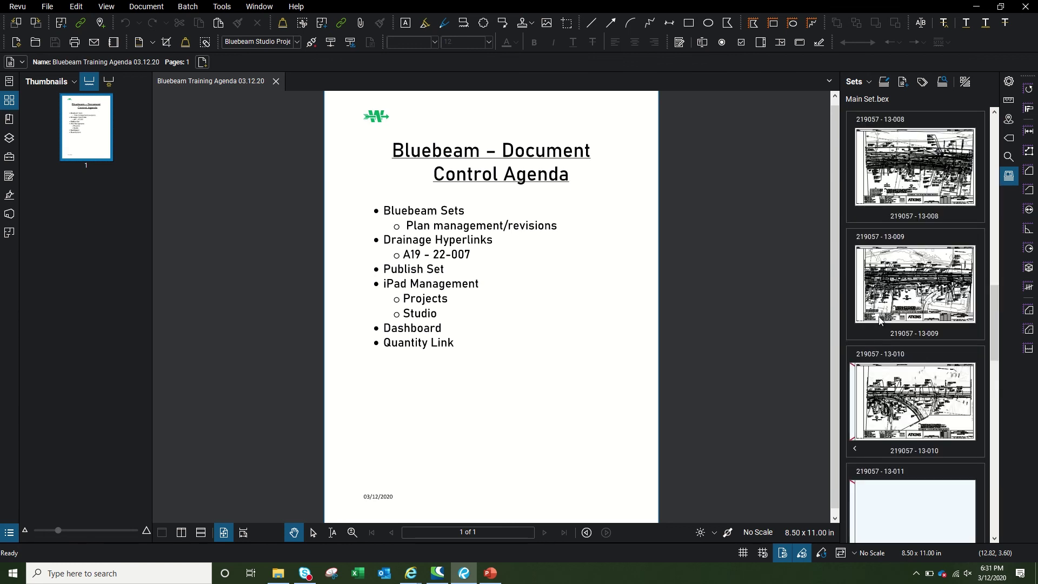
scroll(875, 432, "down", 3)
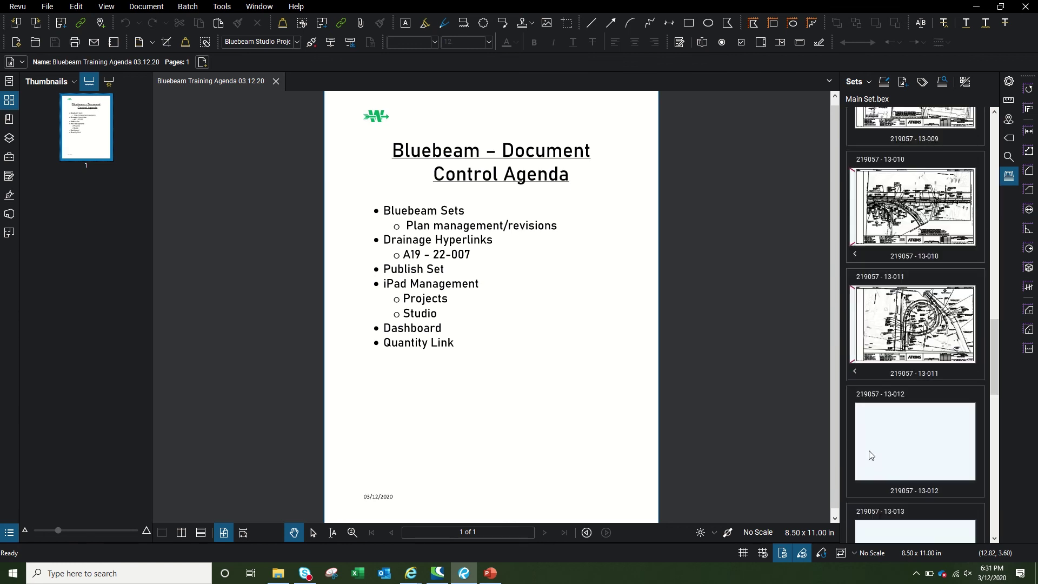
left_click(855, 372)
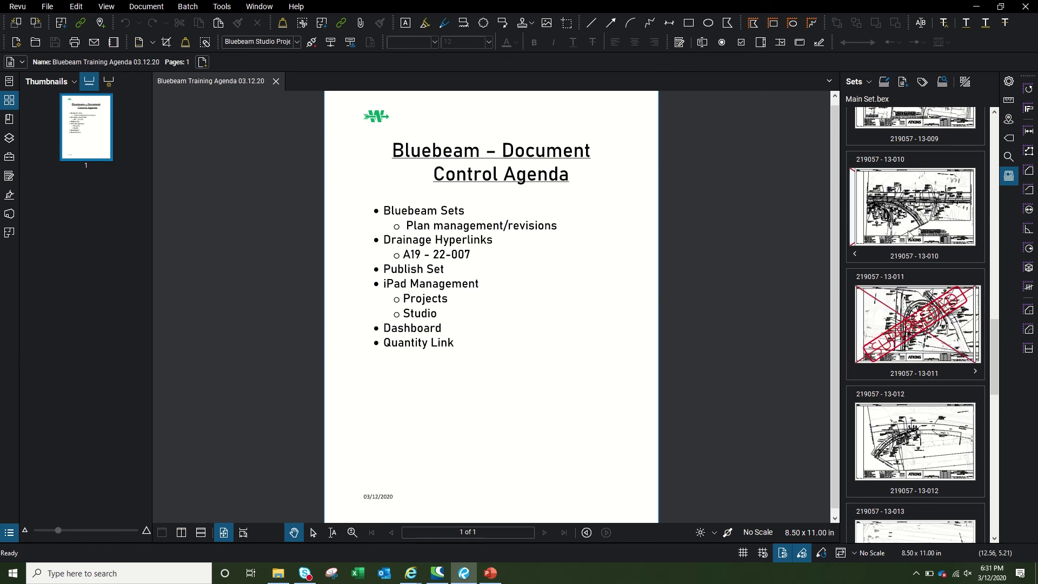
scroll(908, 234, "up", 10)
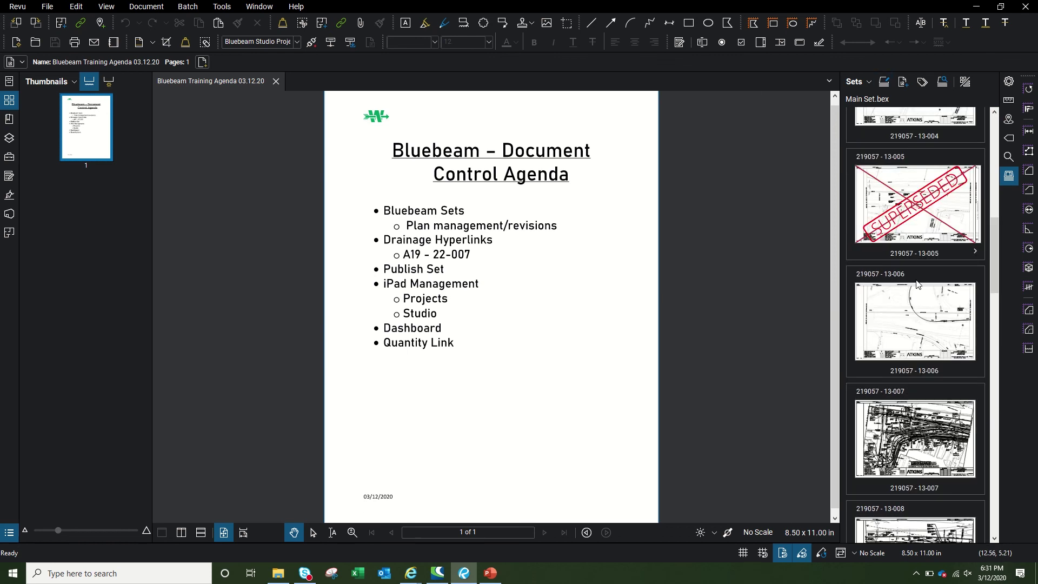
Open sheet 219057 - 13-007 and switch to 219057 - 13-008, showing drainage structure A19 up close
left_click(913, 441)
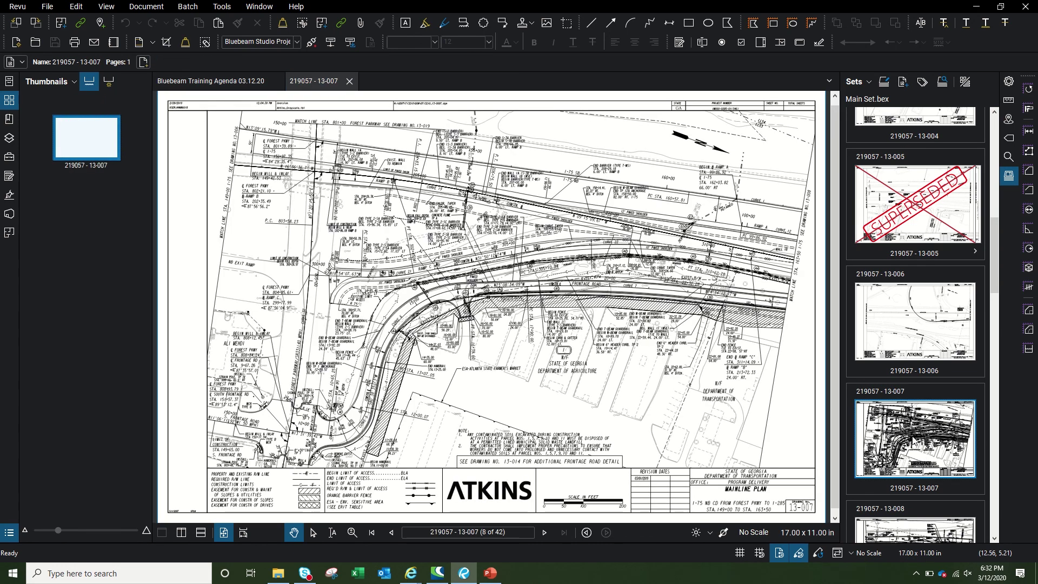
scroll(940, 453, "down", 3)
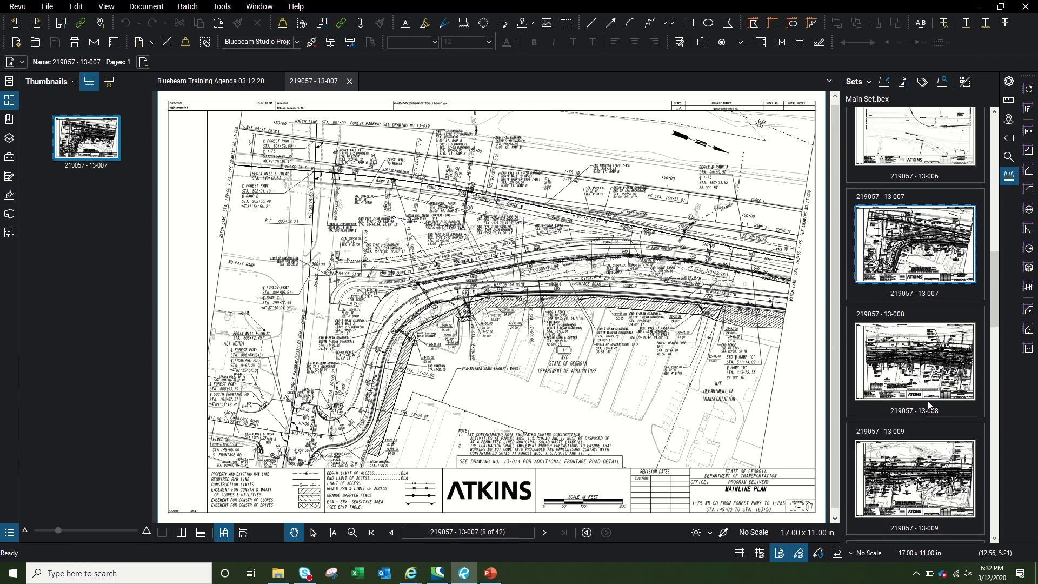
left_click(925, 365)
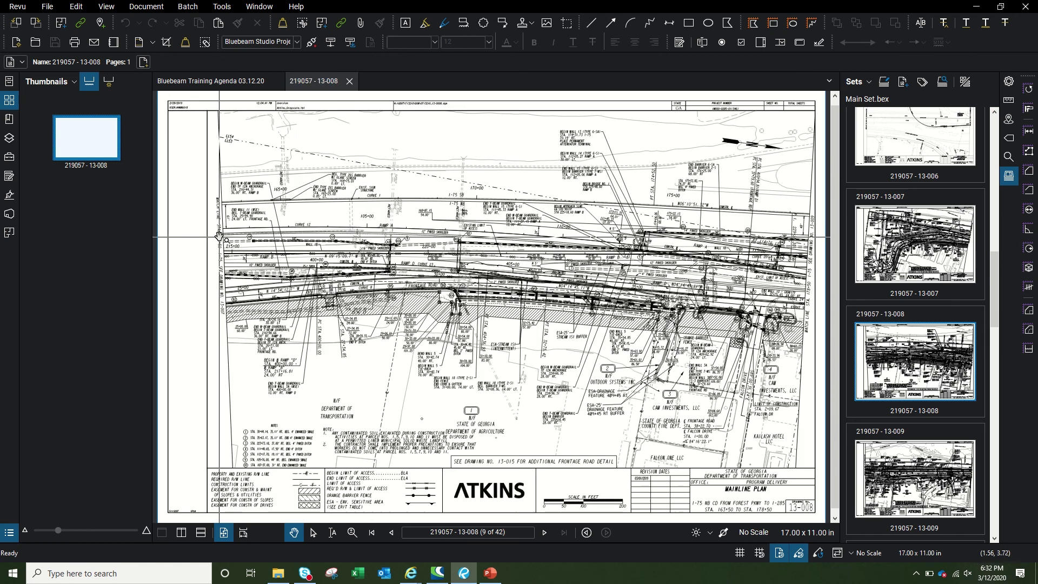
scroll(269, 233, "up", 5)
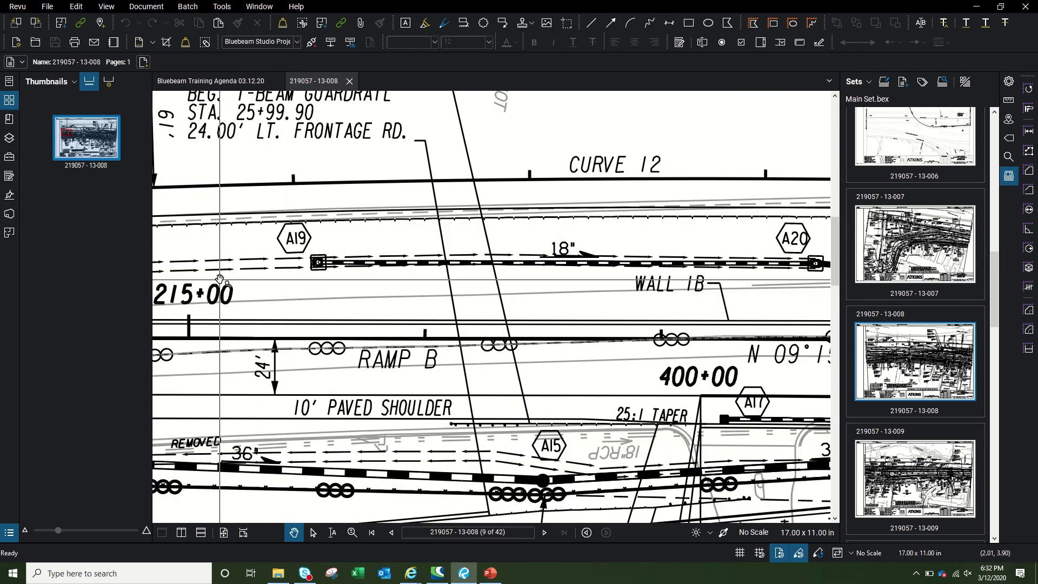
Place the saved Profile Hyperlink symbol P and the blue S group symbol side by side above structure A19 on sheet 13-008
left_click(9, 157)
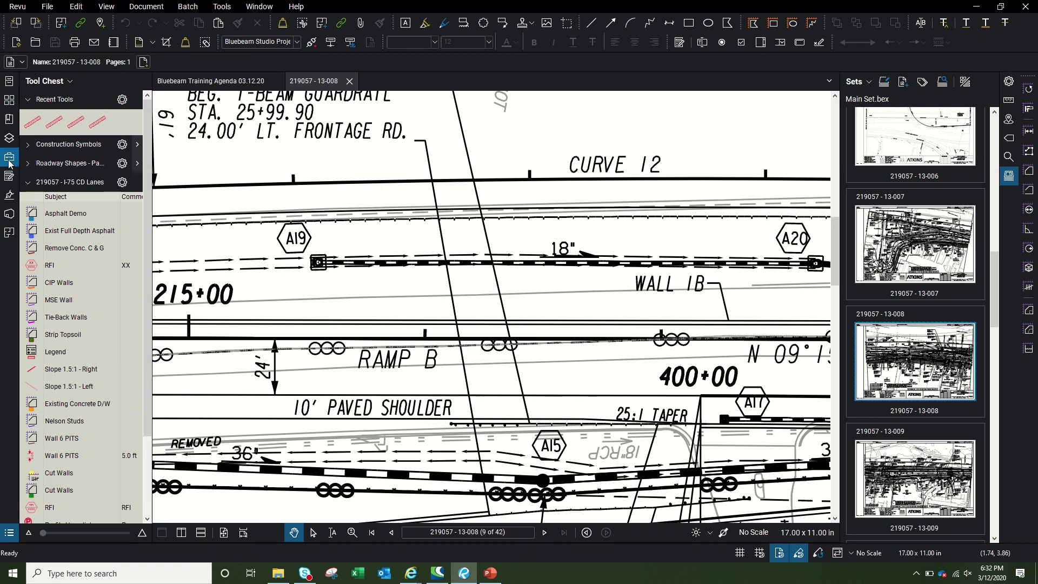
scroll(70, 486, "down", 5)
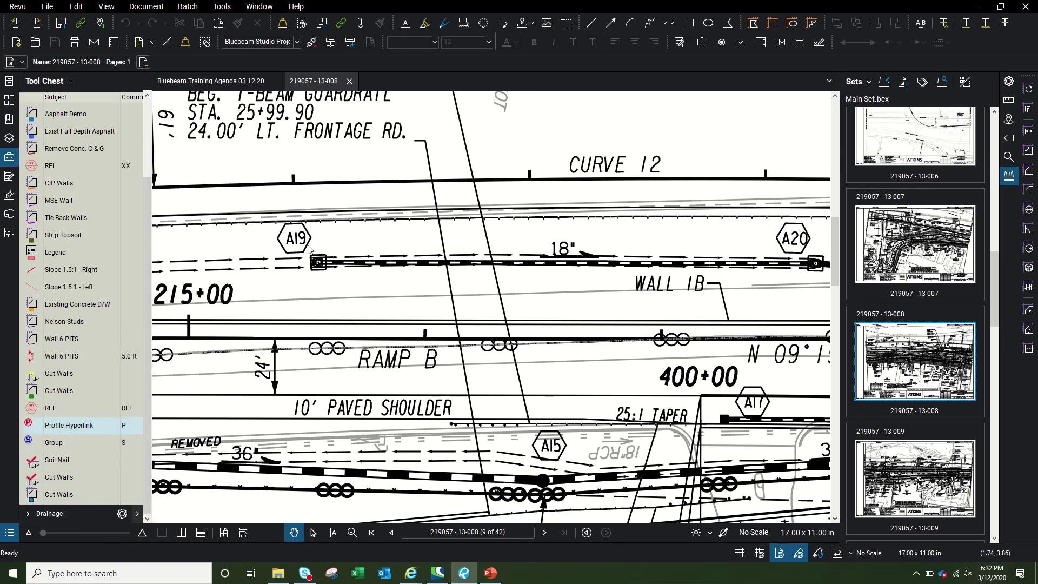
left_click(61, 427)
left_click(260, 198)
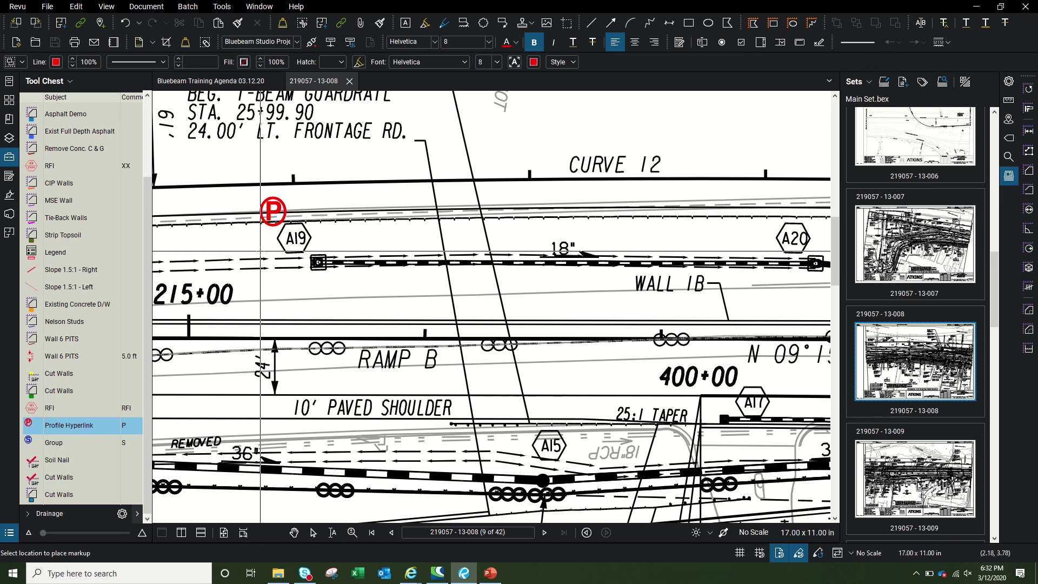
left_click(56, 447)
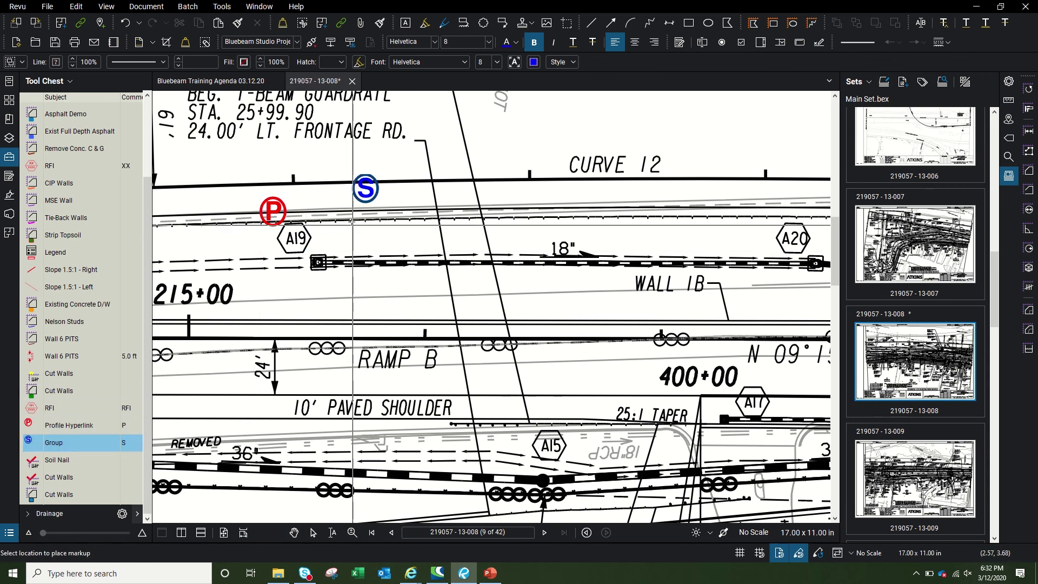
left_click(301, 255)
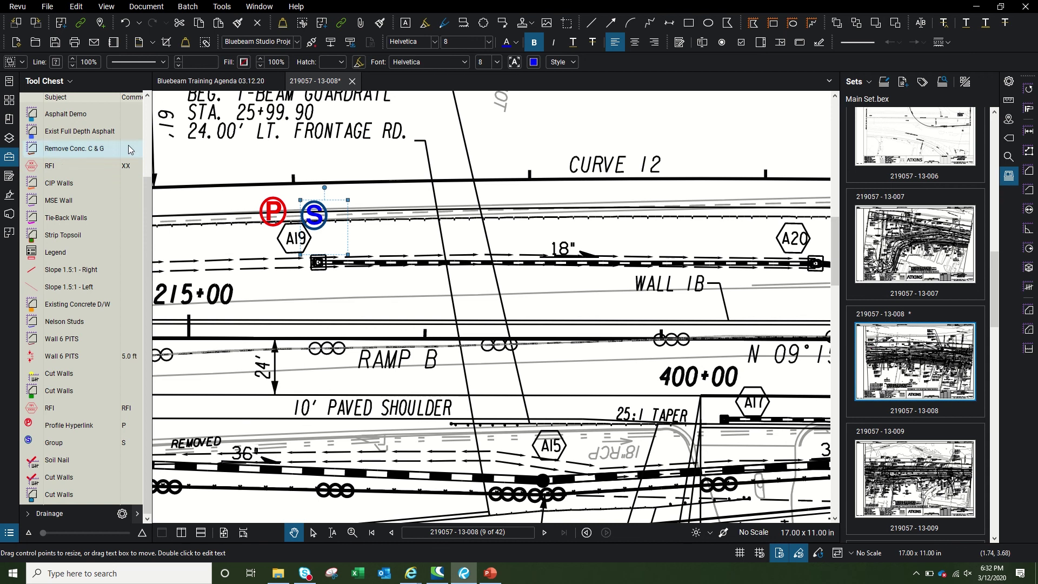
left_click(154, 158)
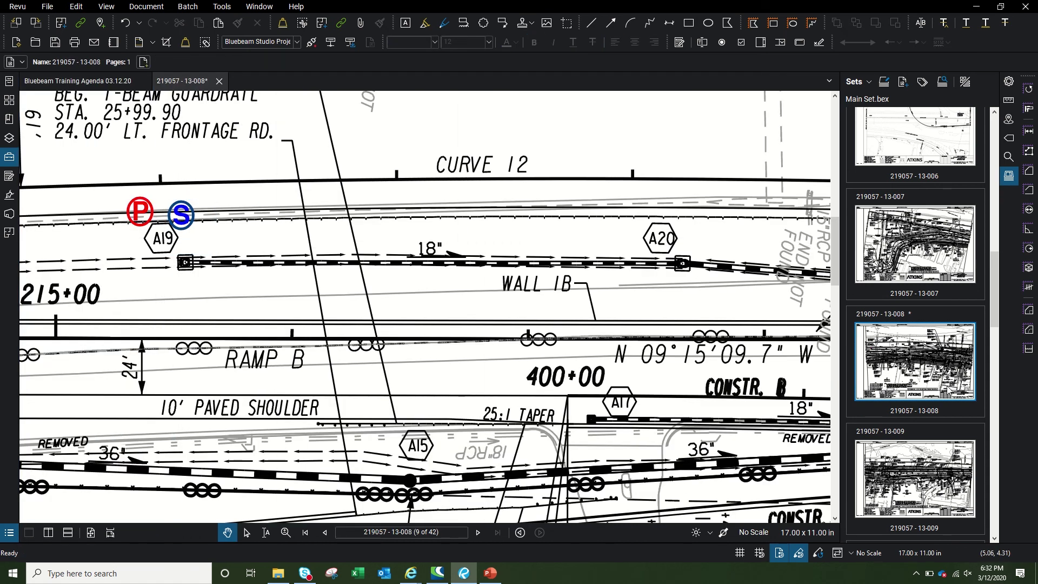
Expand the 22 - Drainage Profiles category and open sheet 219057 - 22-007 from the set
scroll(943, 392, "down", 8)
scroll(925, 395, "down", 8)
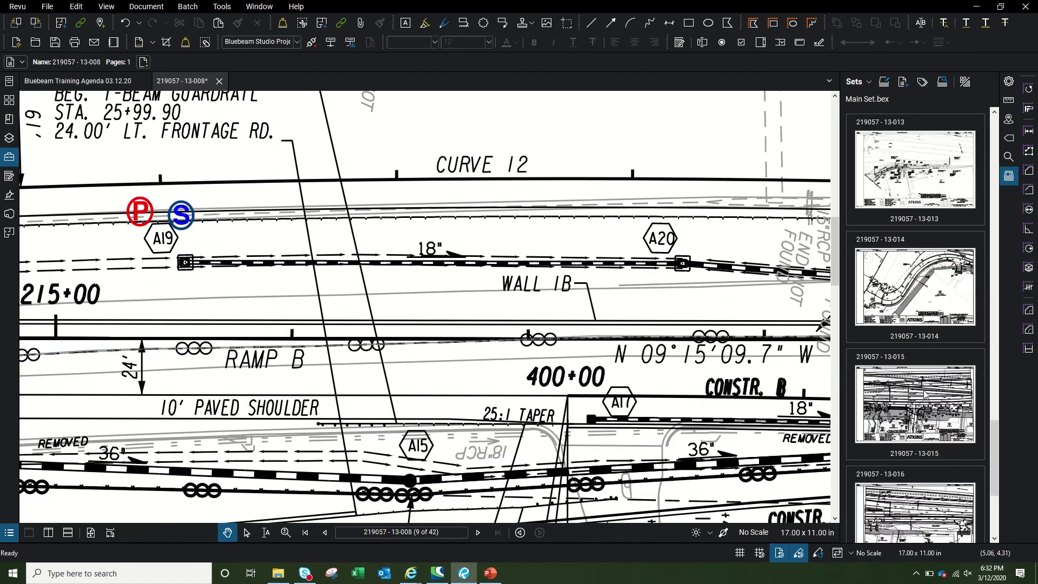
left_click(926, 520)
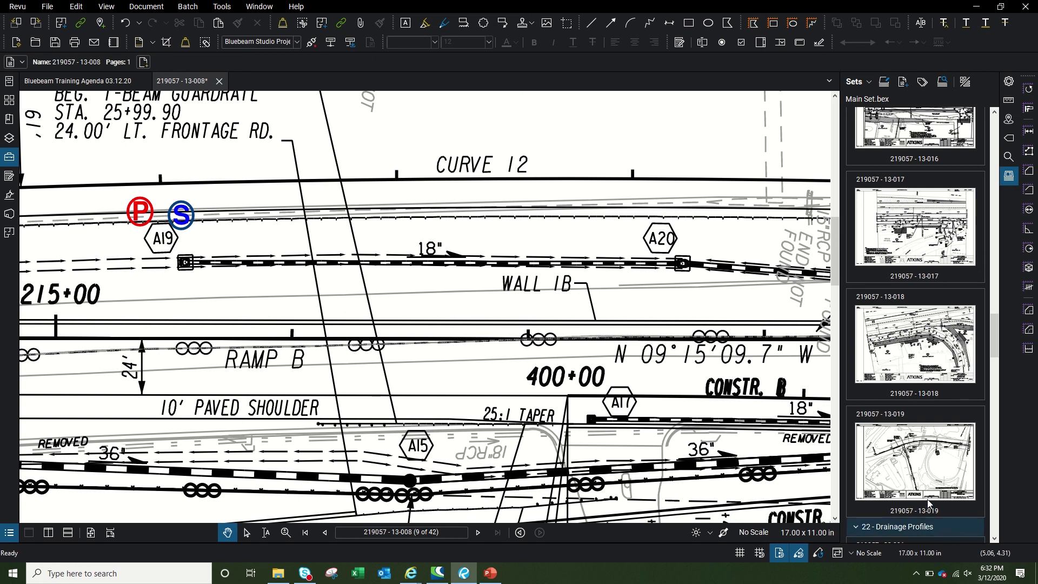
scroll(927, 448, "down", 8)
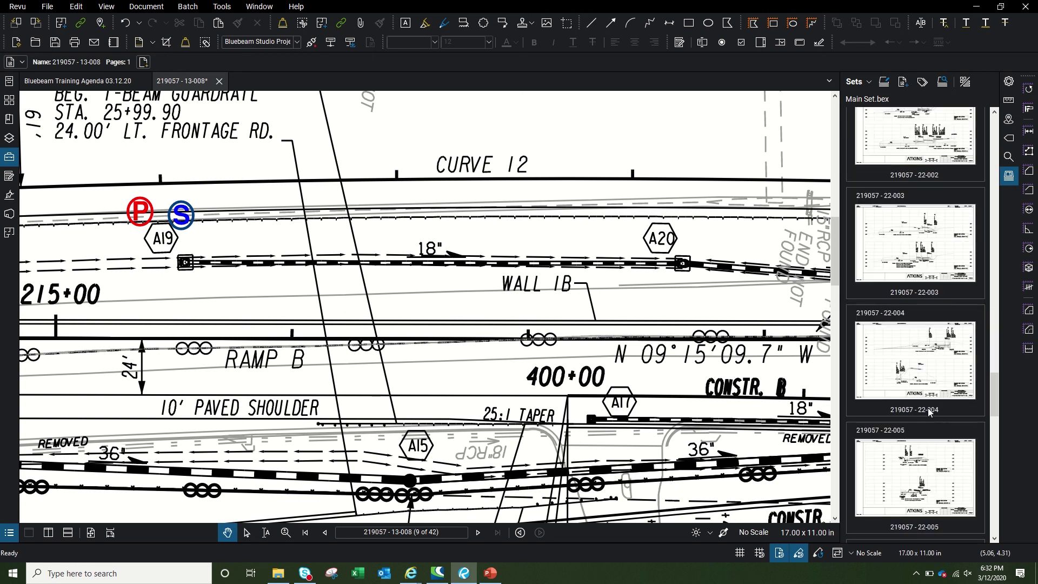
scroll(924, 456, "down", 5)
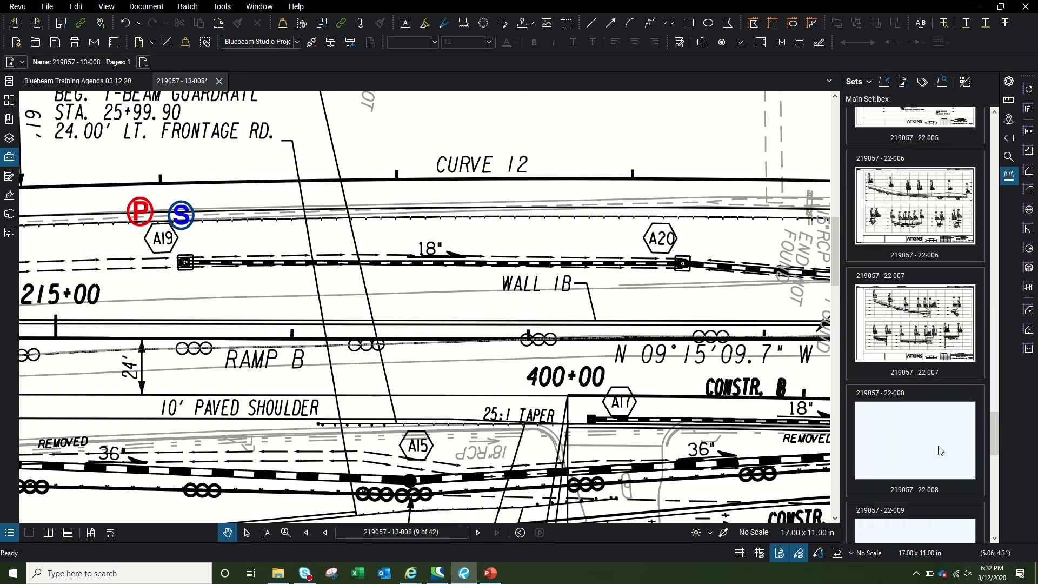
left_click(933, 338)
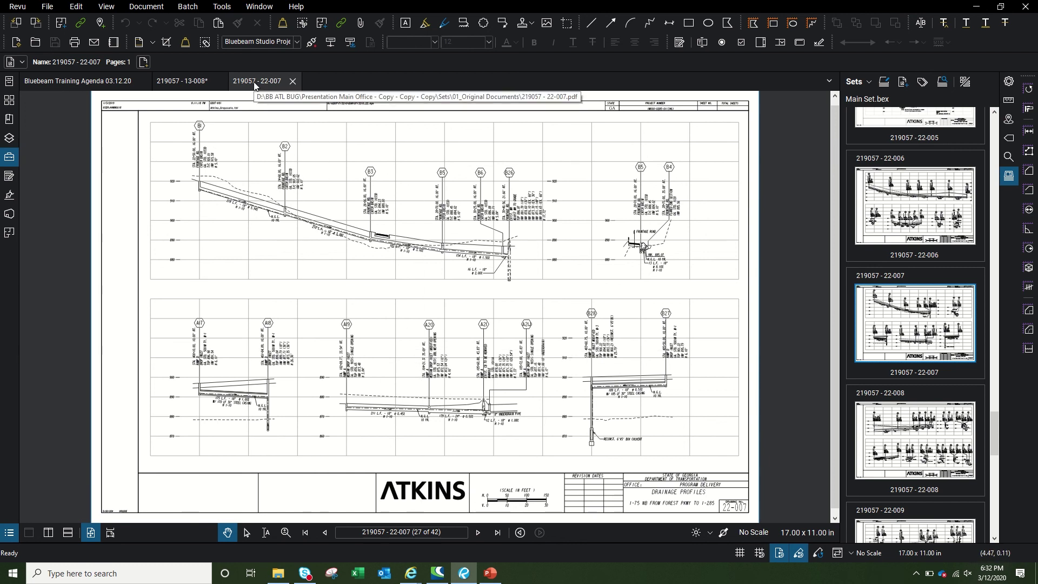
On sheet 13-008, set the P symbol's action to jump to page 1 of 219057 - 22-007.pdf at Fit Page scale with relative paths
left_click(187, 81)
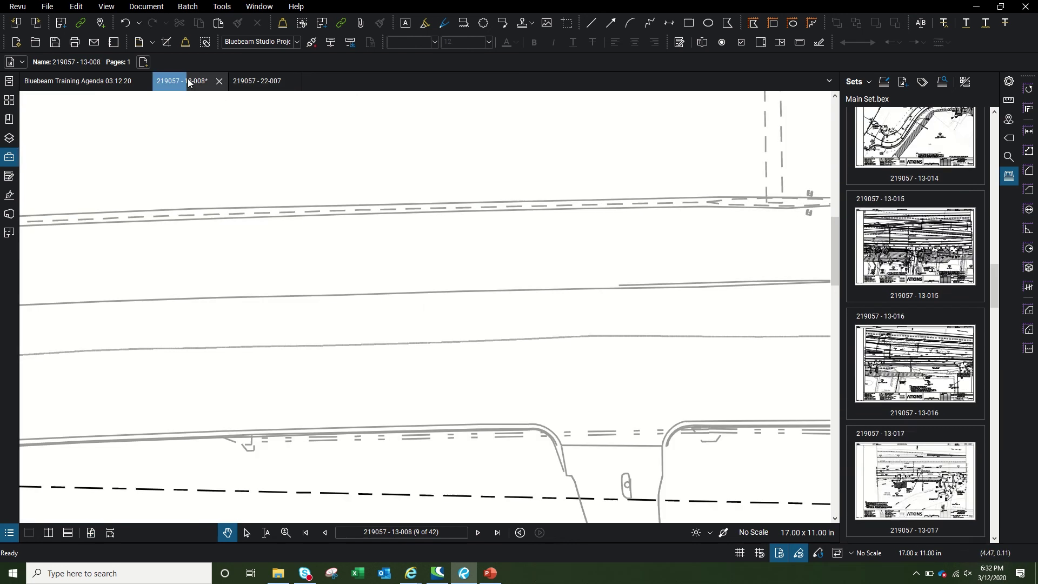
left_click(138, 217)
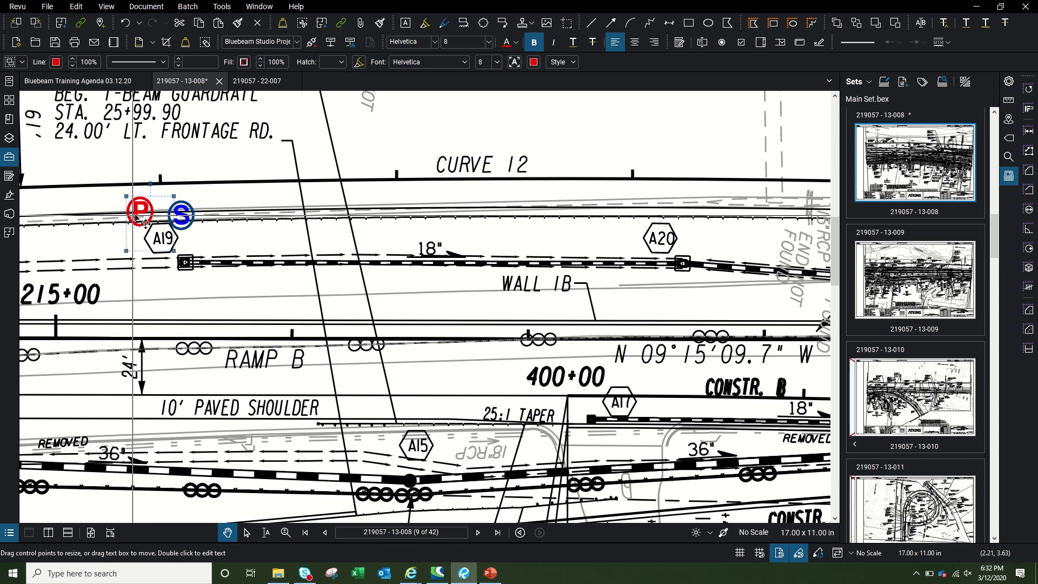
right_click(142, 208)
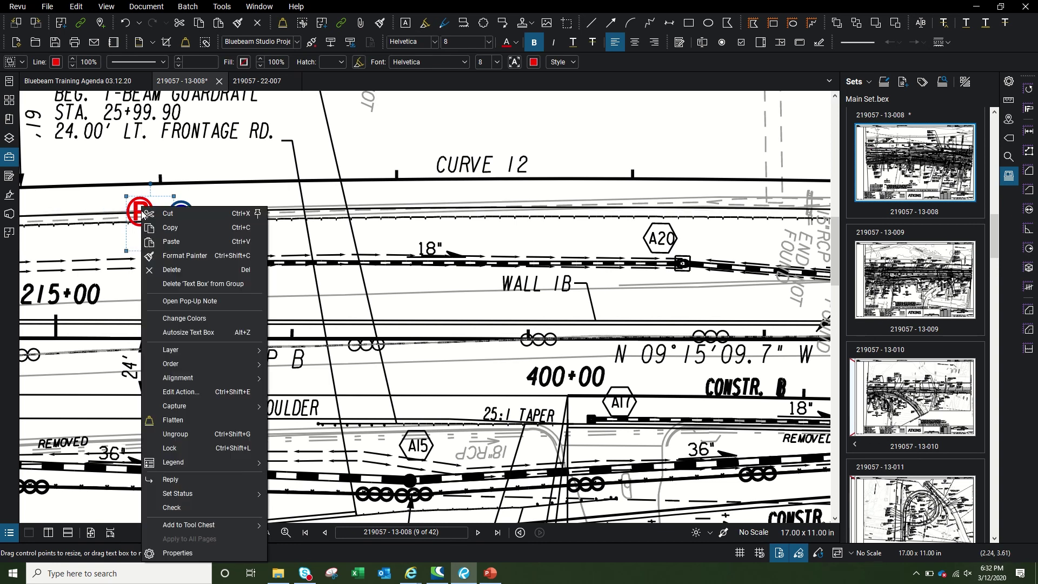
left_click(199, 391)
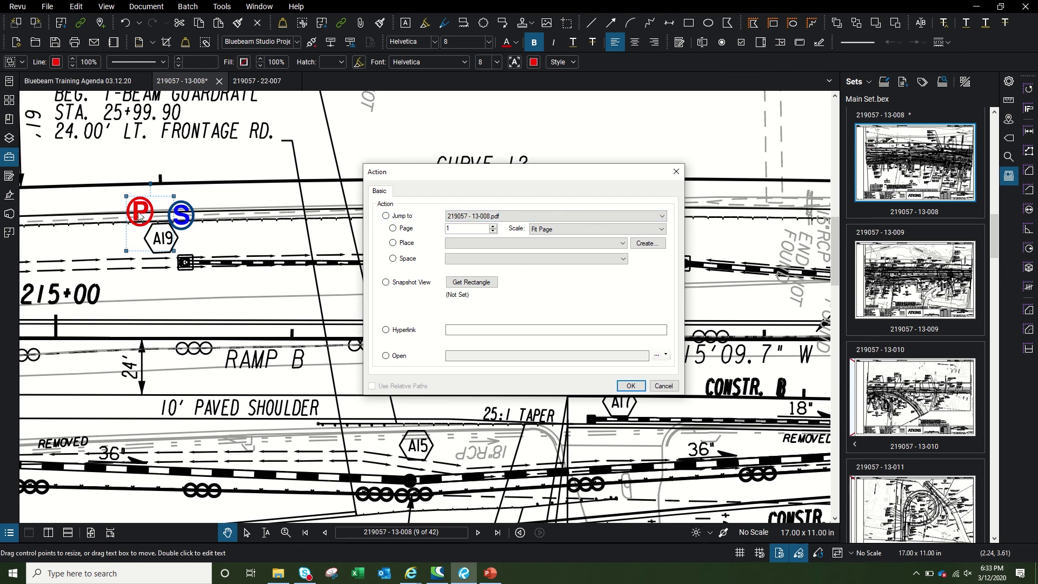
left_click(468, 216)
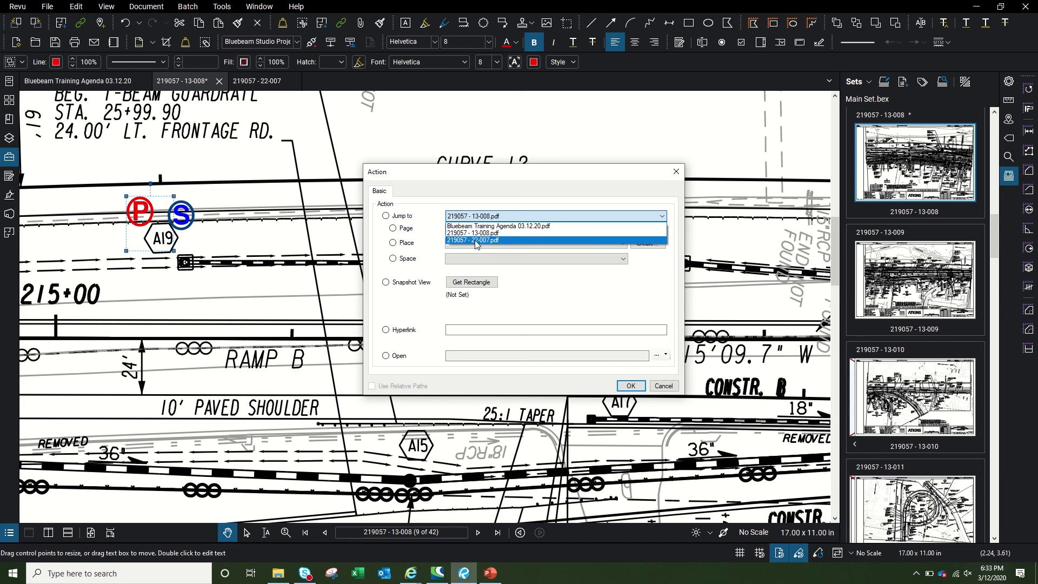
left_click(476, 240)
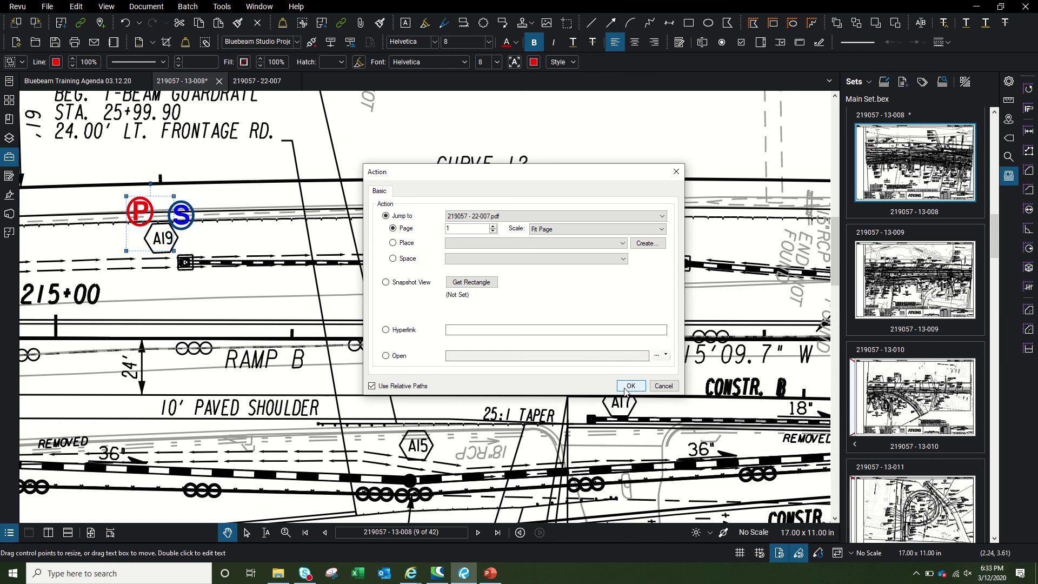
left_click(630, 385)
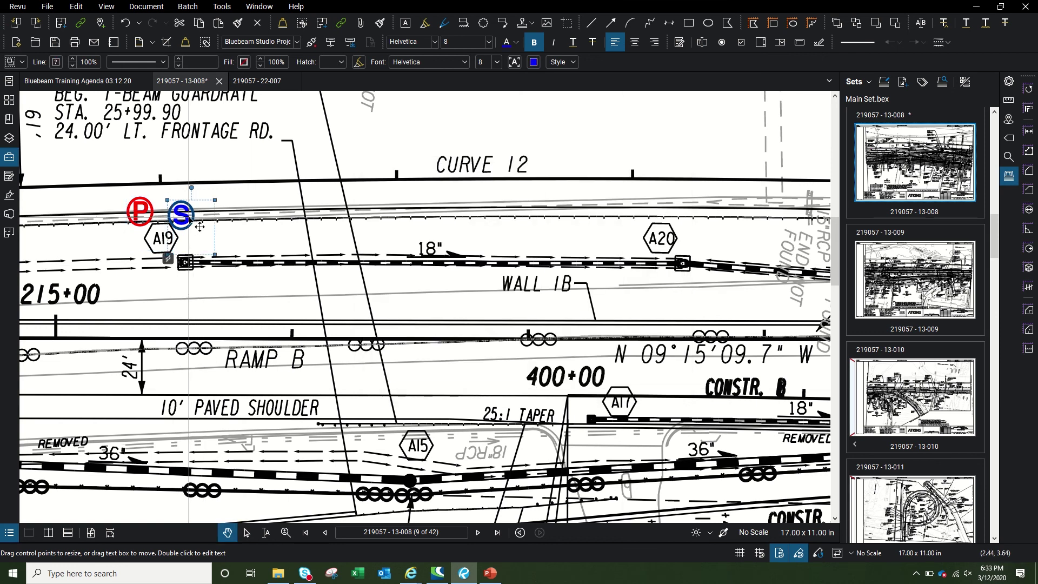
right_click(186, 230)
left_click(457, 183)
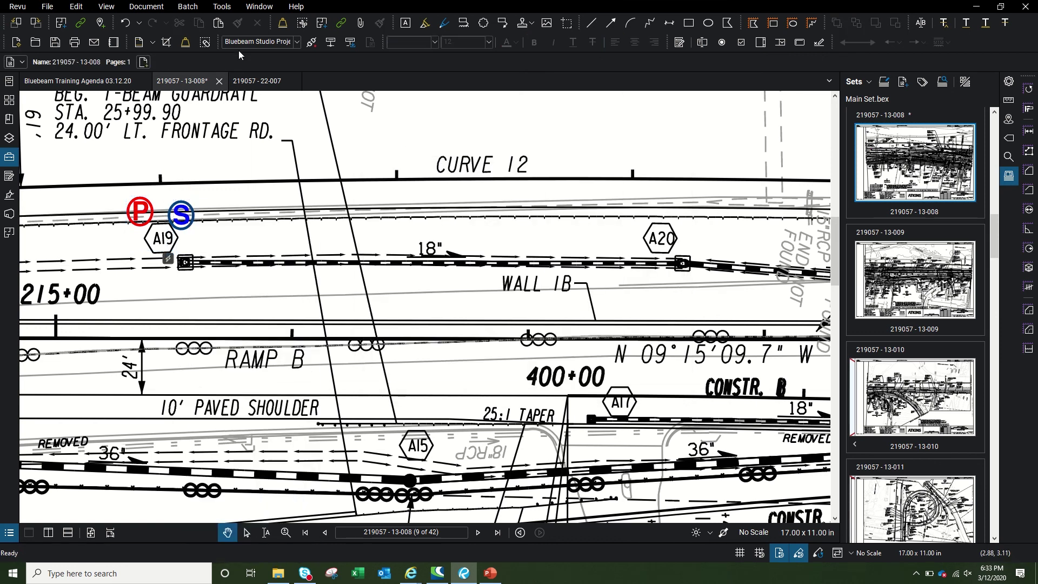
Switch to File Explorer and open shop drawing 219057 - WI A19 from the A-B Line folder in 04_Shop Drawings
left_click(277, 572)
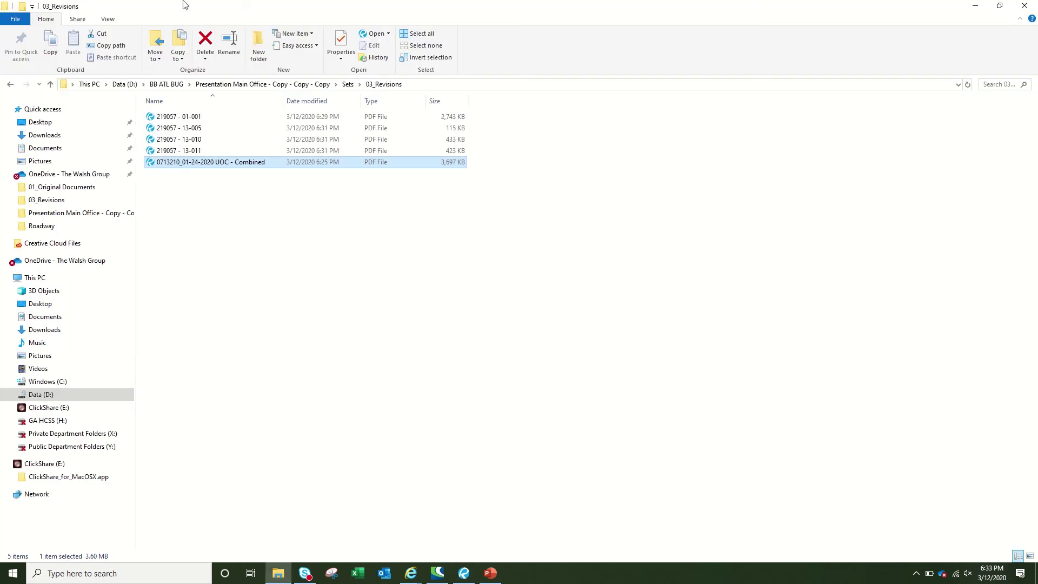
left_click(282, 84)
double_click(158, 115)
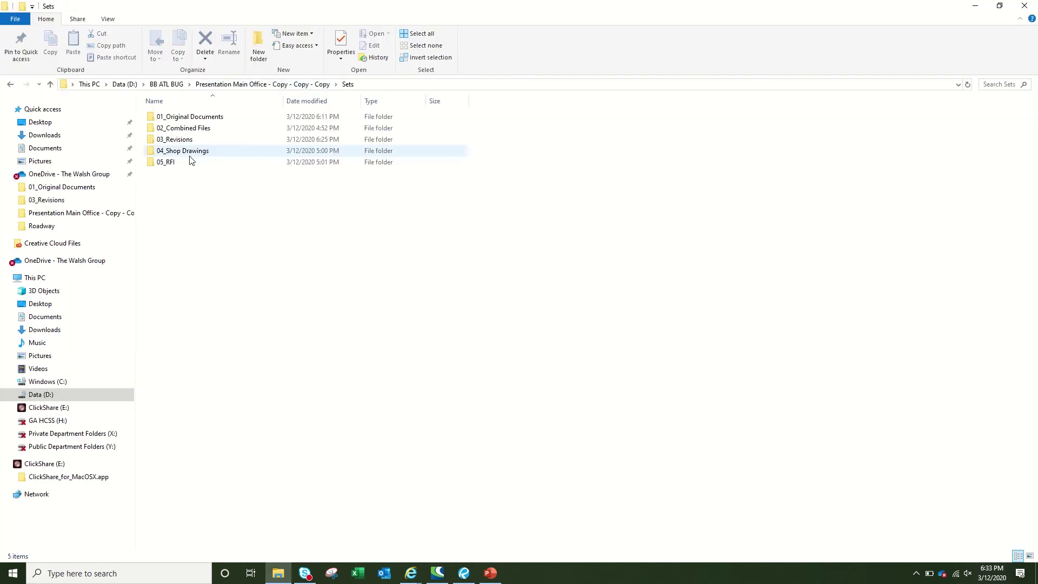
double_click(194, 155)
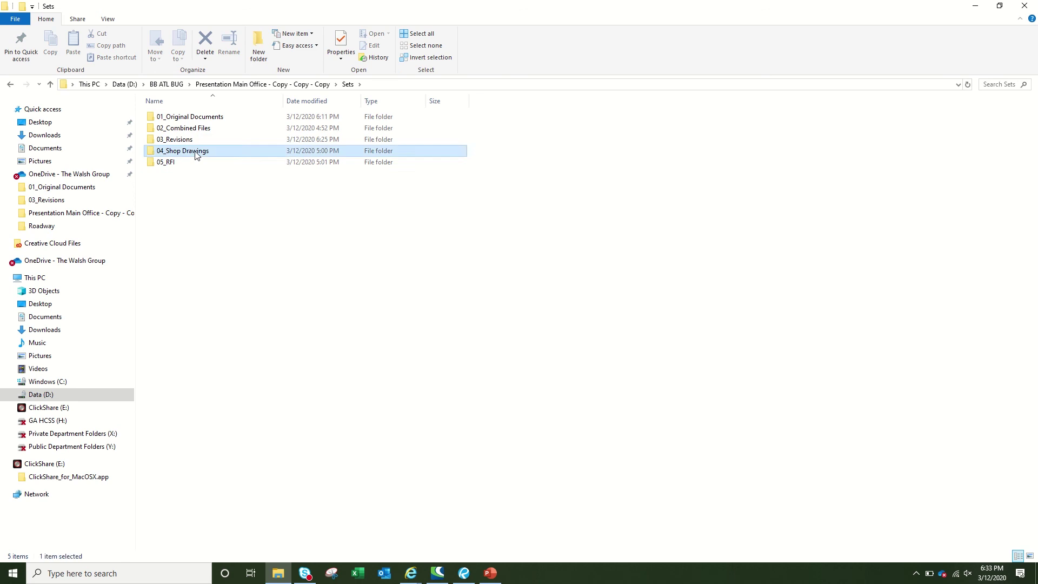
left_click(195, 119)
double_click(195, 119)
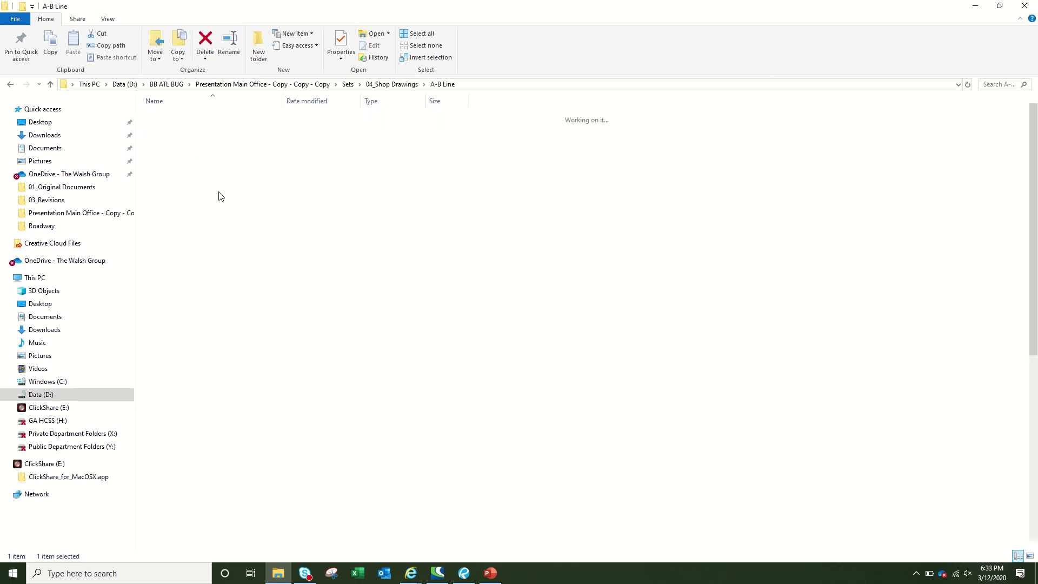
scroll(236, 412, "down", 10)
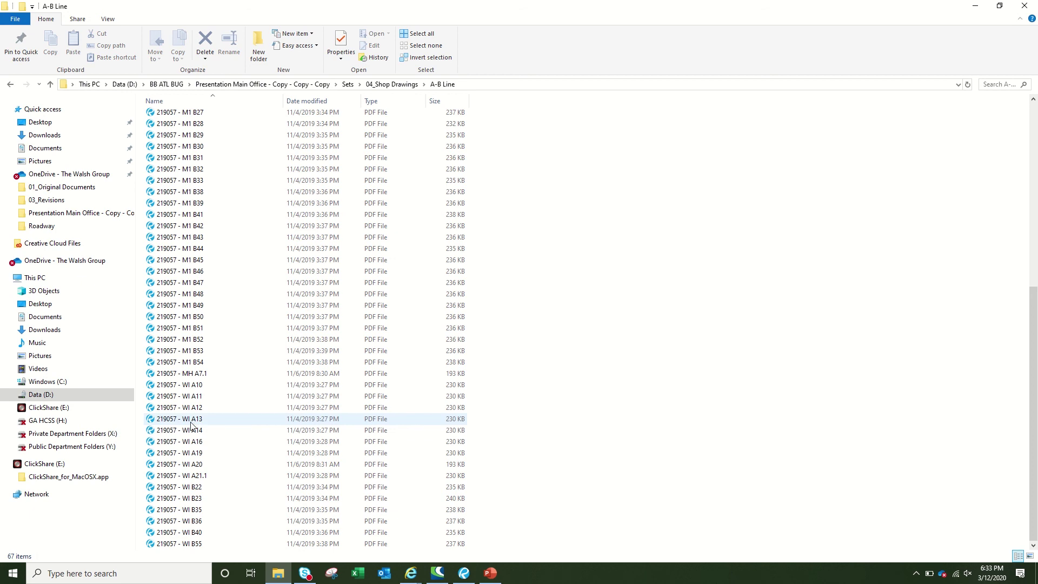
left_click(203, 454)
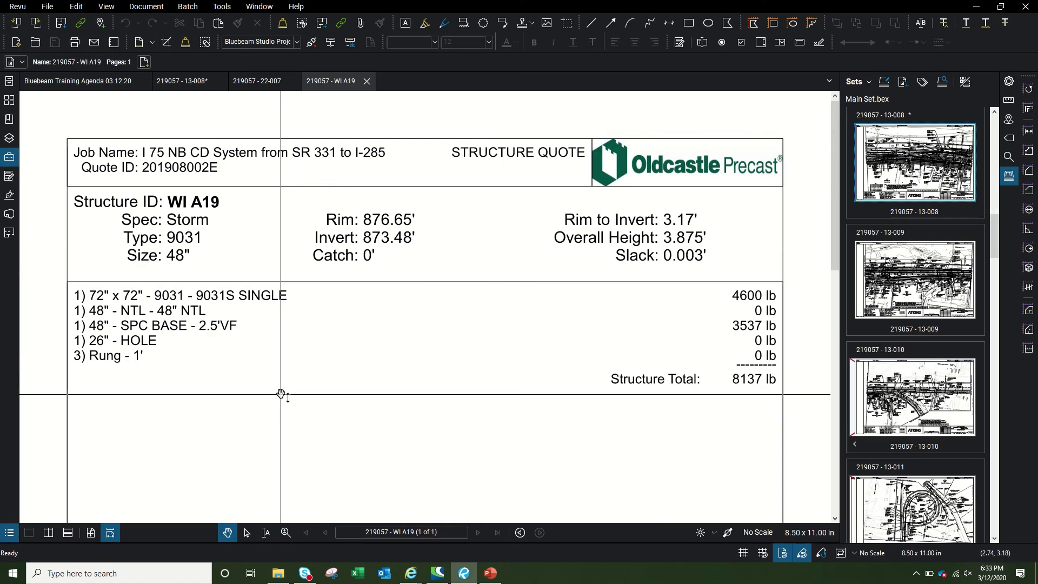
On sheet 13-008, set the S symbol's action to jump to page 1 of 219057 - WI A19.pdf at Fit Page scale with relative paths
left_click(166, 83)
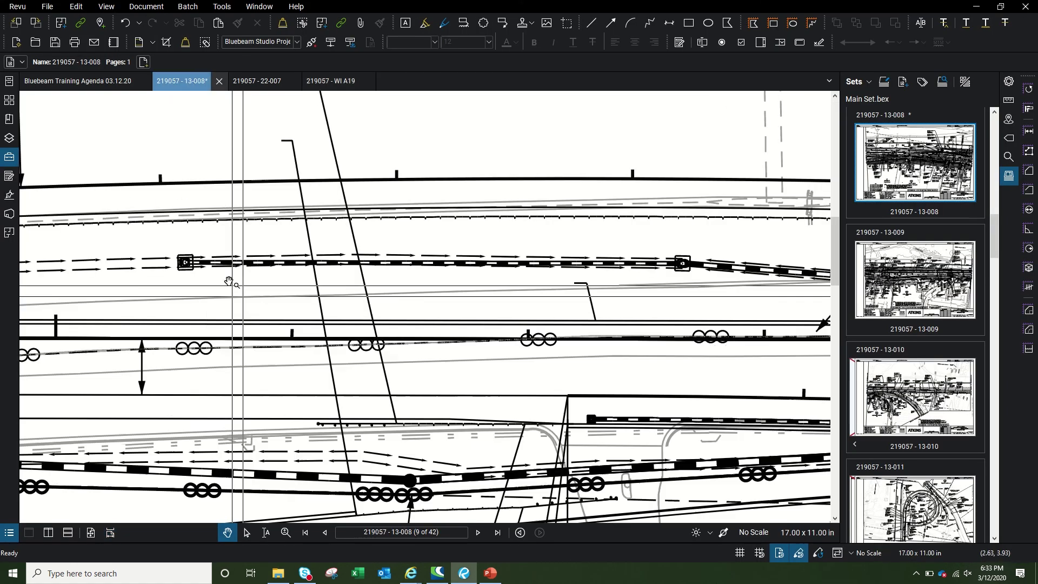
left_click(193, 222)
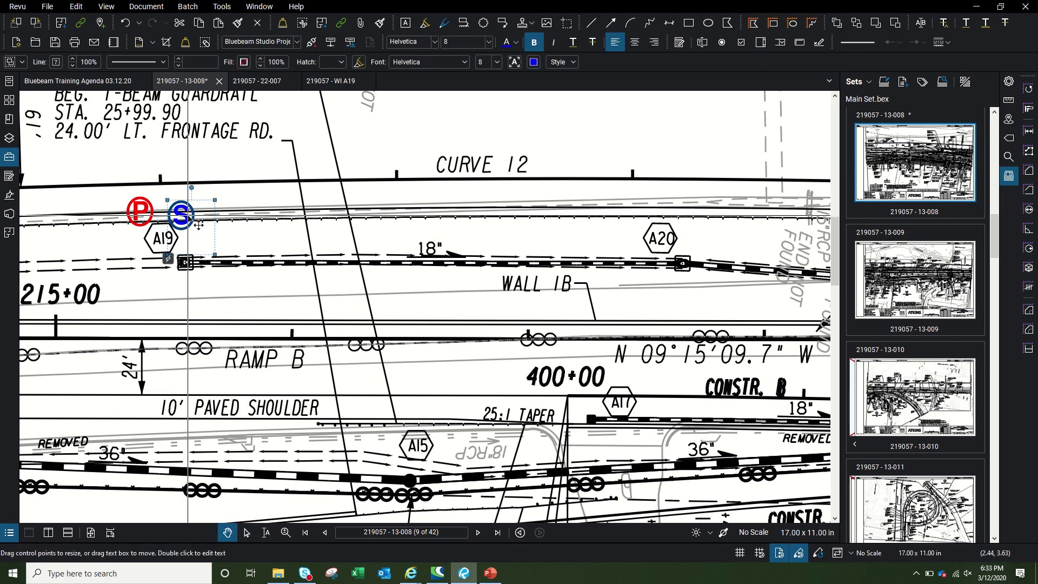
right_click(199, 224)
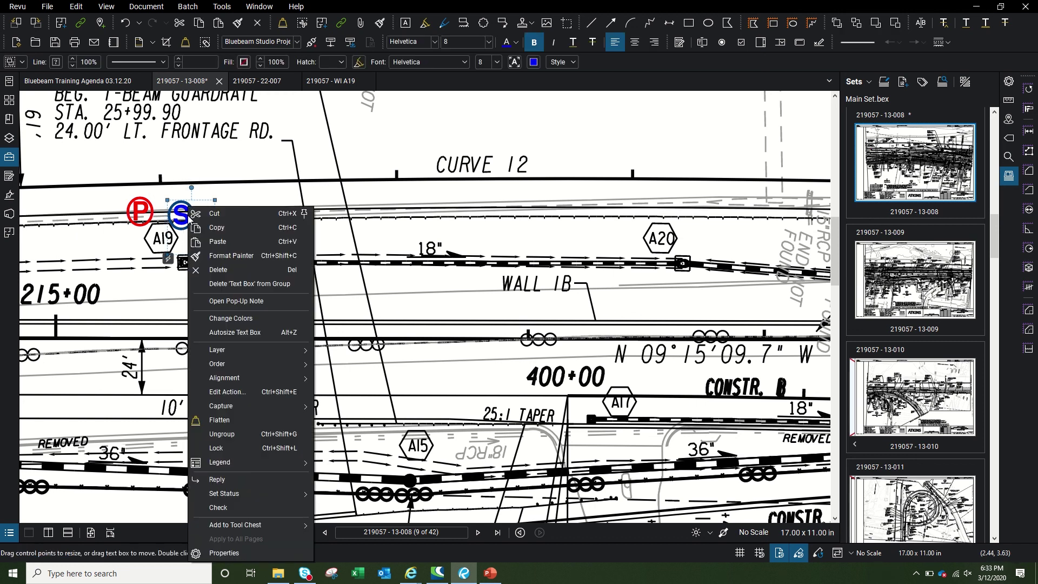
left_click(249, 397)
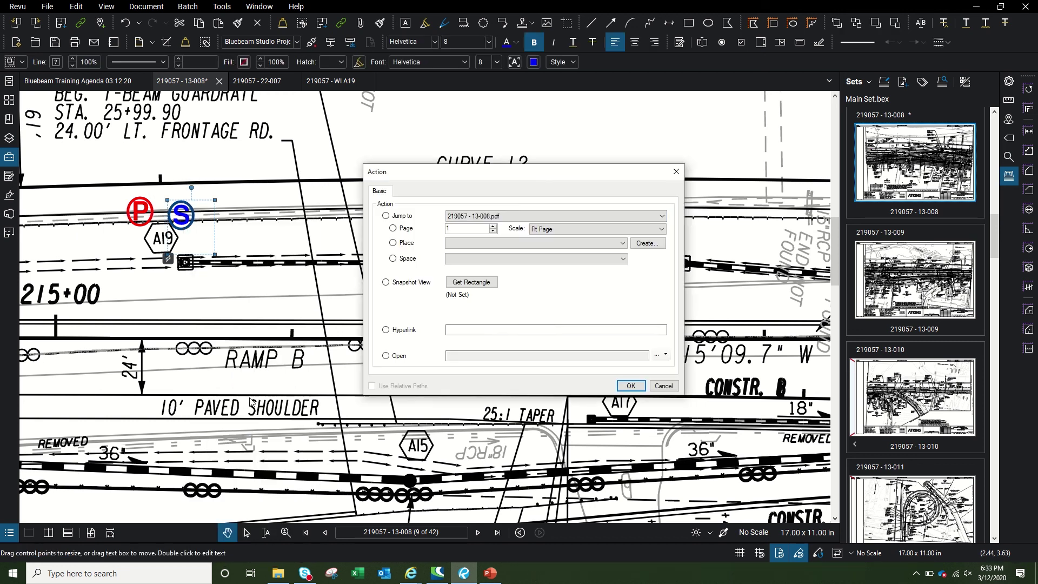
left_click(469, 216)
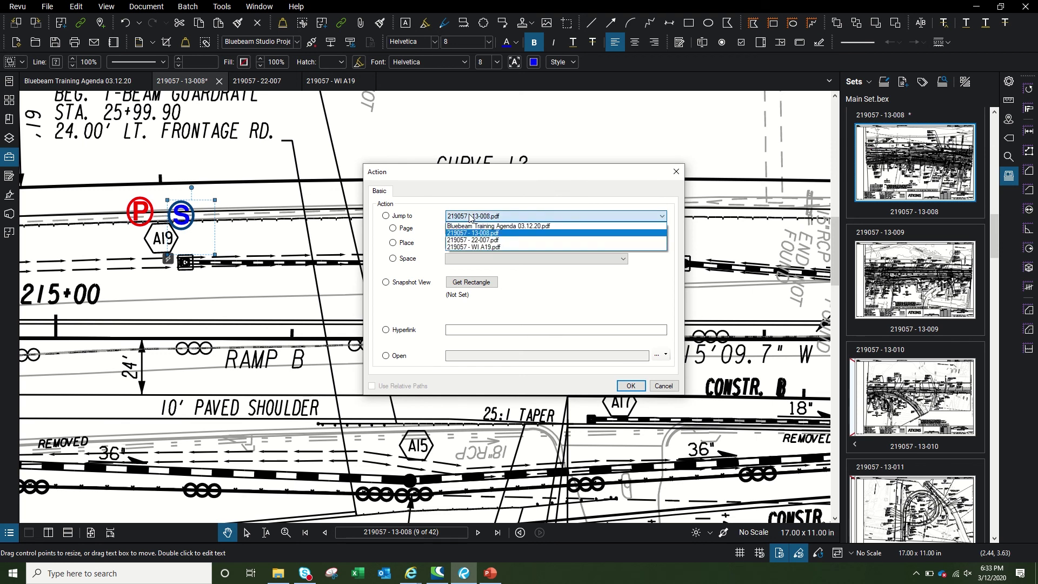
left_click(476, 249)
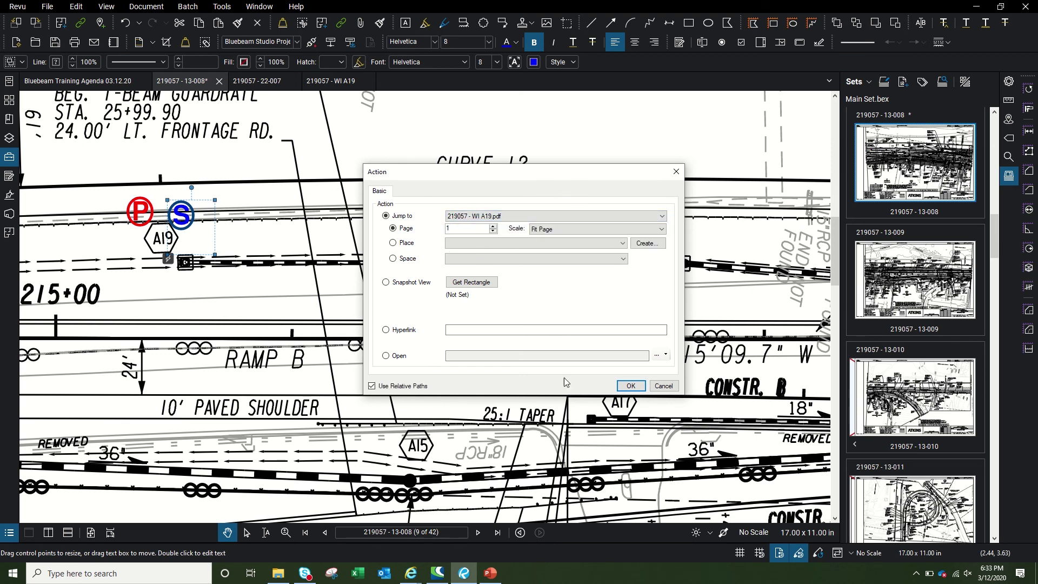
left_click(630, 385)
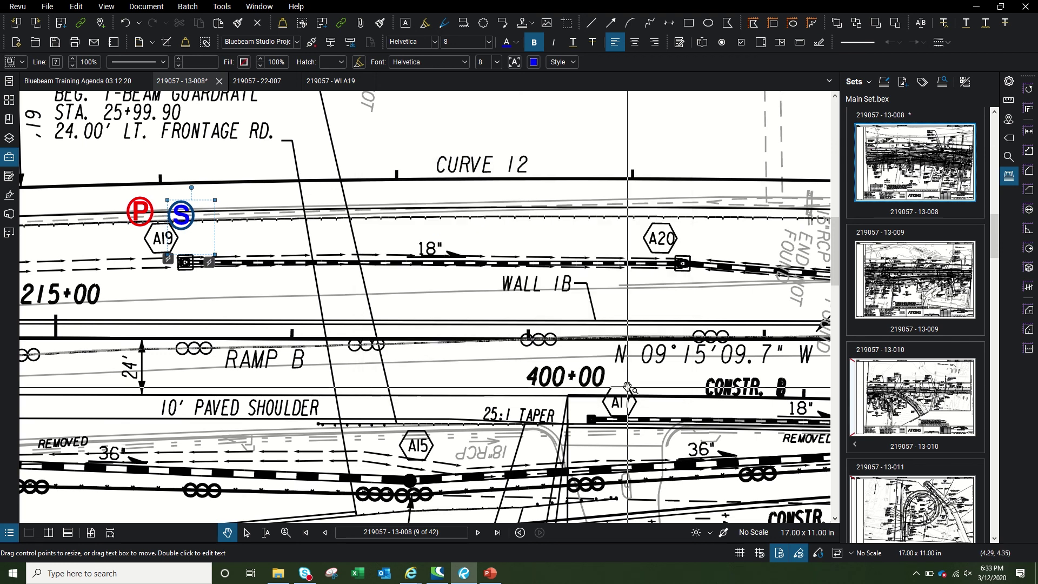
Flatten all markups on all pages of 219057 - 13-008 with markup recovery allowed
left_click(306, 222)
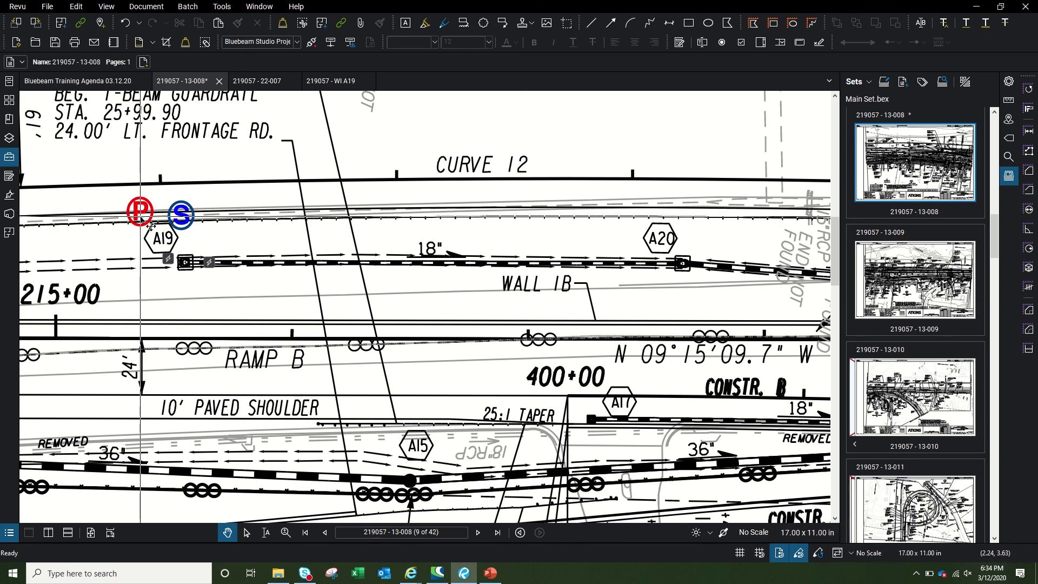
left_click(161, 7)
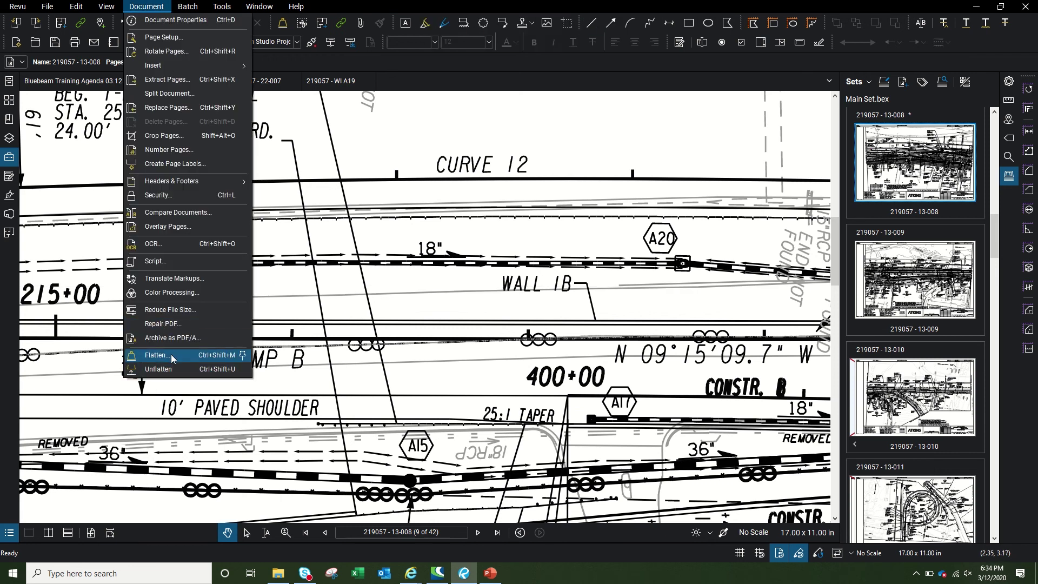
left_click(172, 356)
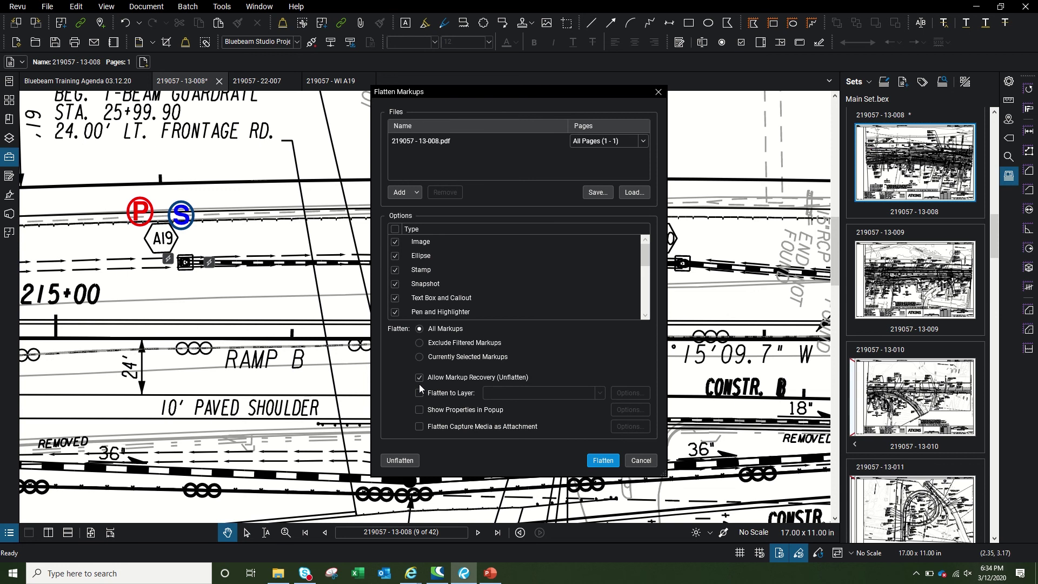
left_click(608, 460)
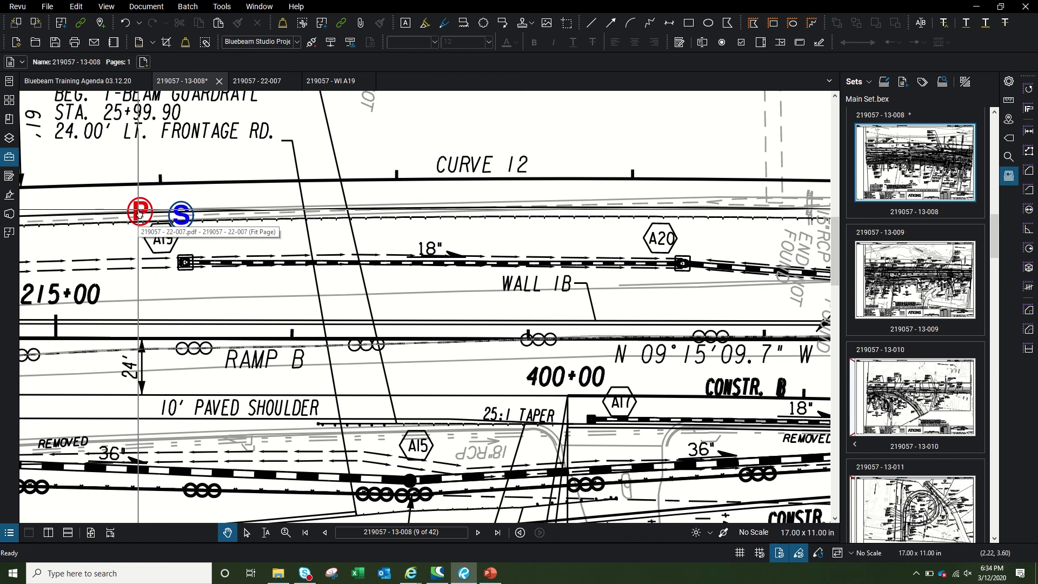
Close the 22-007 and WI A19 documents, and test the P link on sheet 13-008 by viewing structure A19's profile up close
left_click(294, 80)
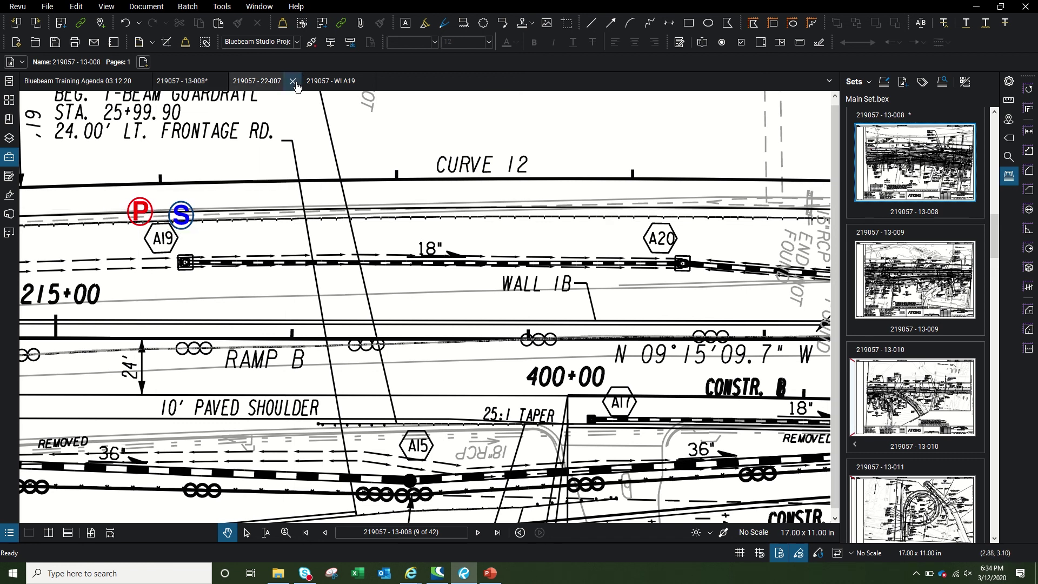
left_click(295, 81)
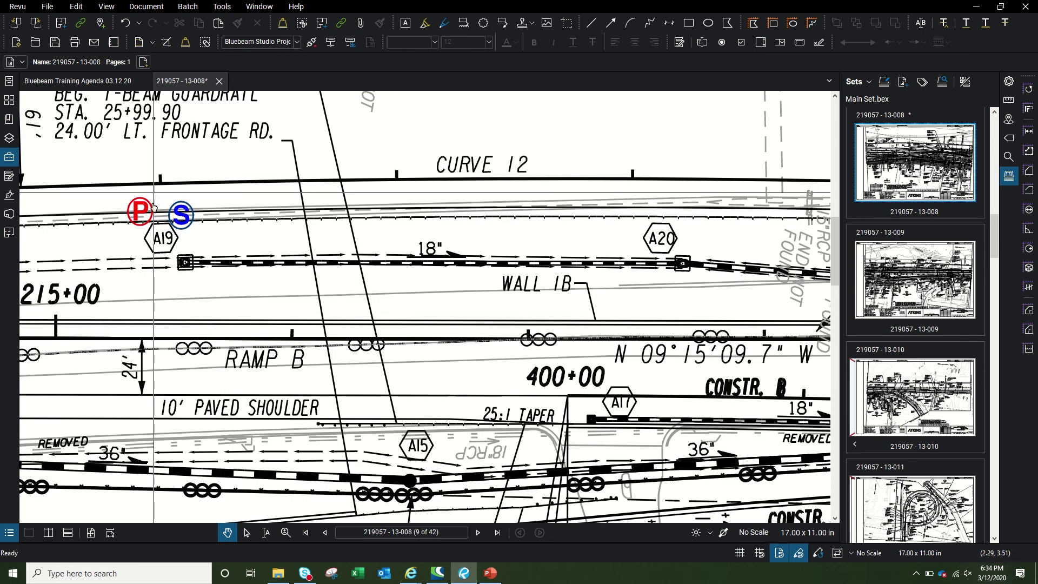
left_click(140, 215)
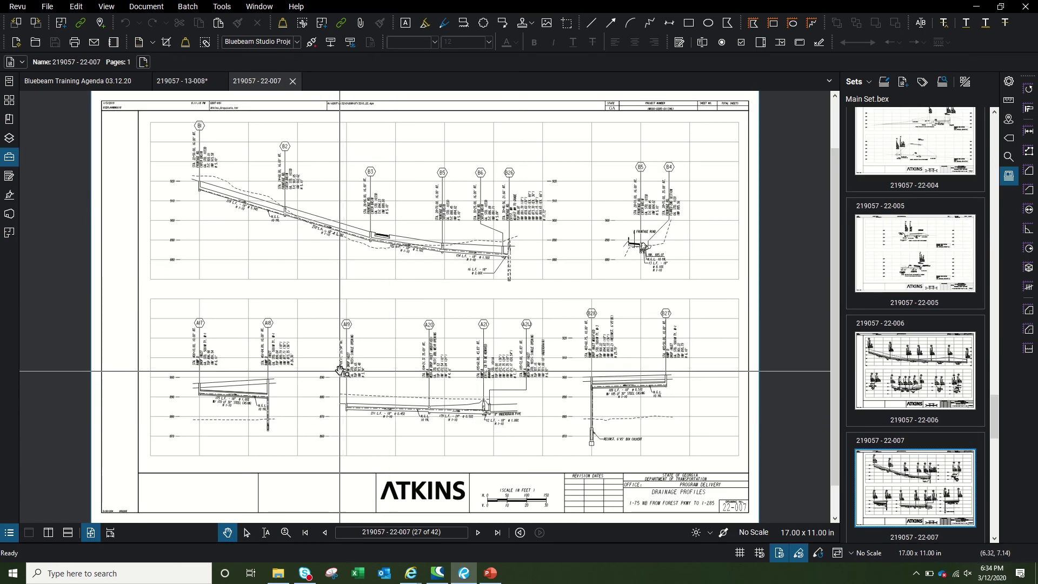
scroll(384, 330, "up", 2)
scroll(384, 329, "up", 2)
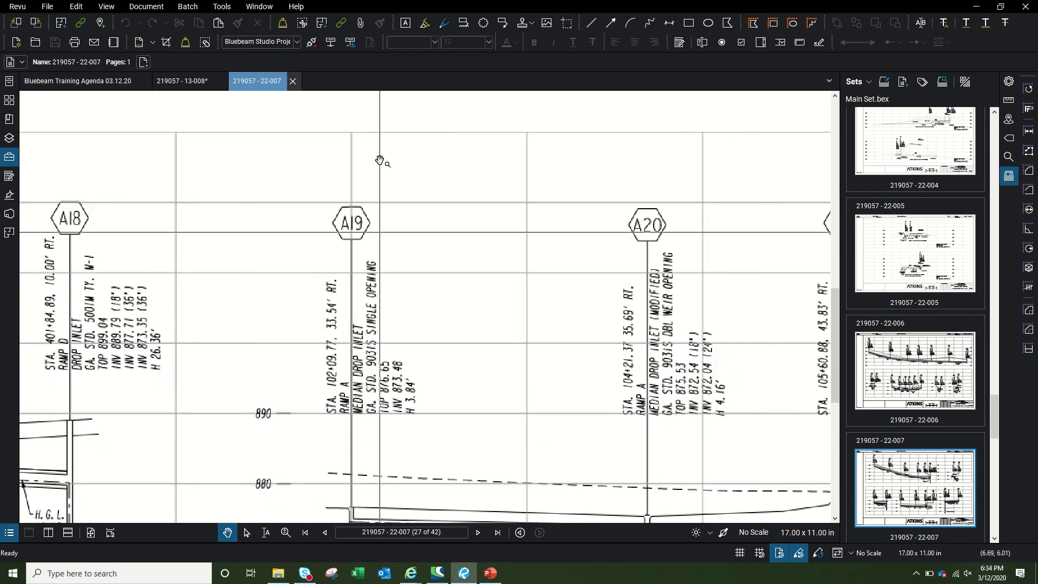
Test the S link on sheet 13-008 by opening the WI A19 shop drawing, and return to the plan sheet
left_click(182, 80)
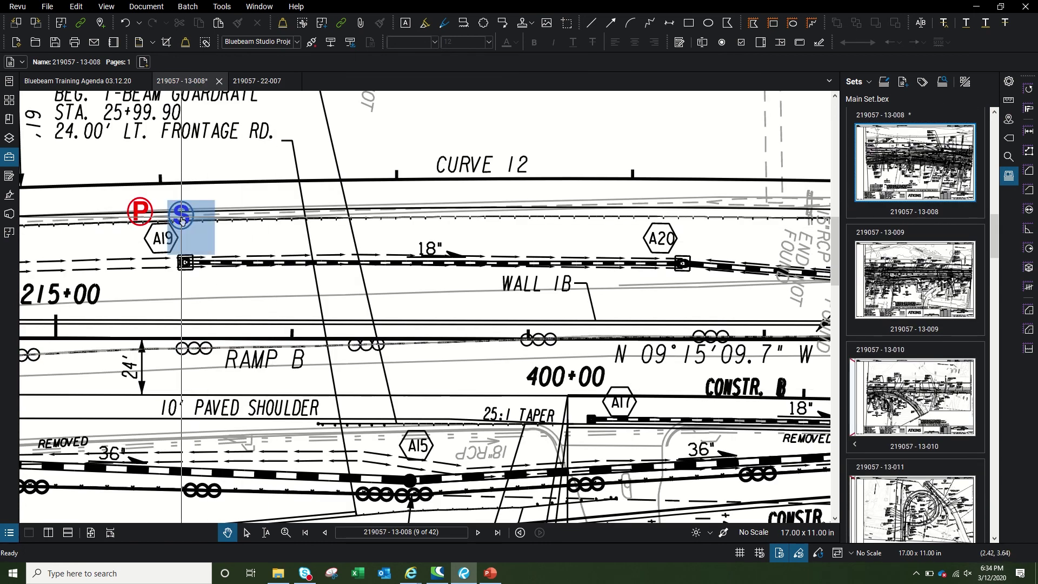
left_click(181, 218)
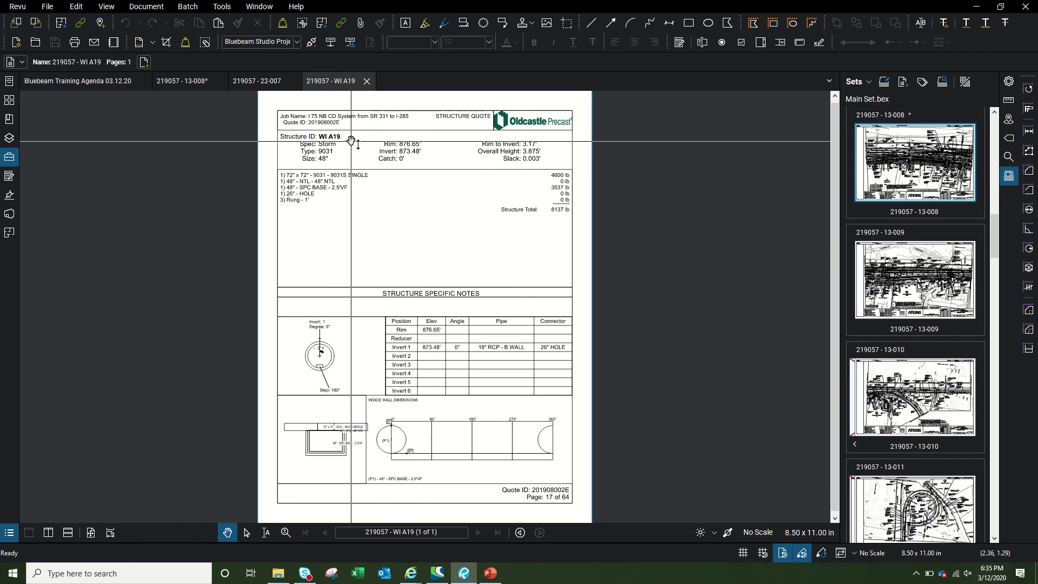
left_click(915, 162)
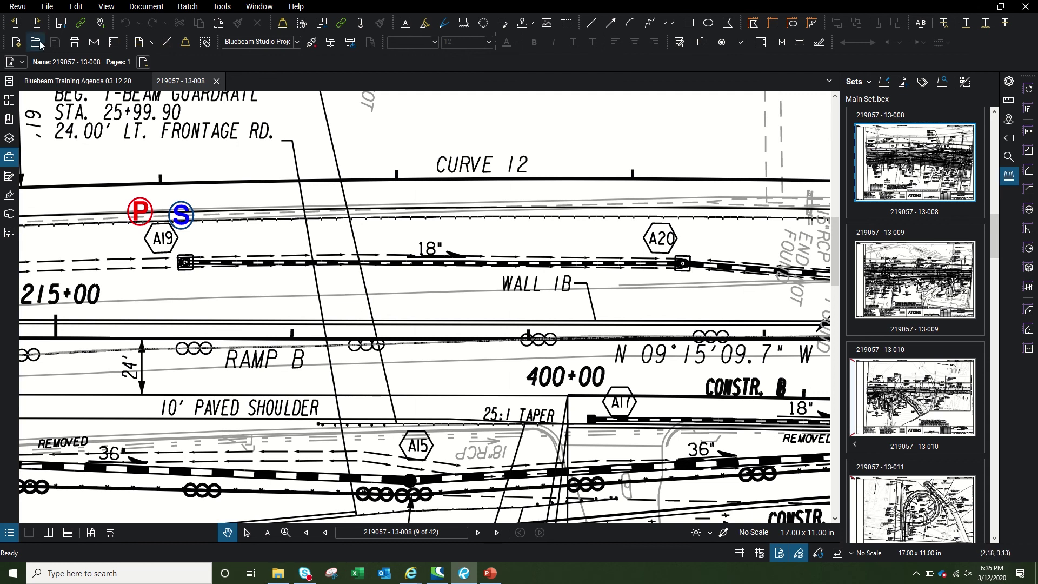
Check the training agenda, and collapse the Cover Drawing, Construction Plan and Drainage Profiles categories of the set
left_click(79, 84)
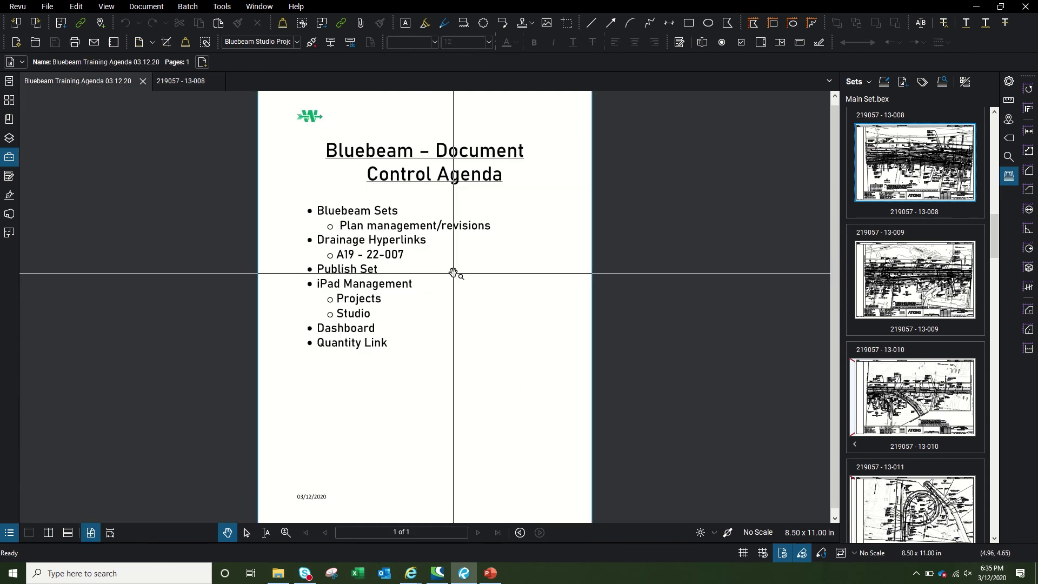
left_click(920, 137)
left_click(920, 117)
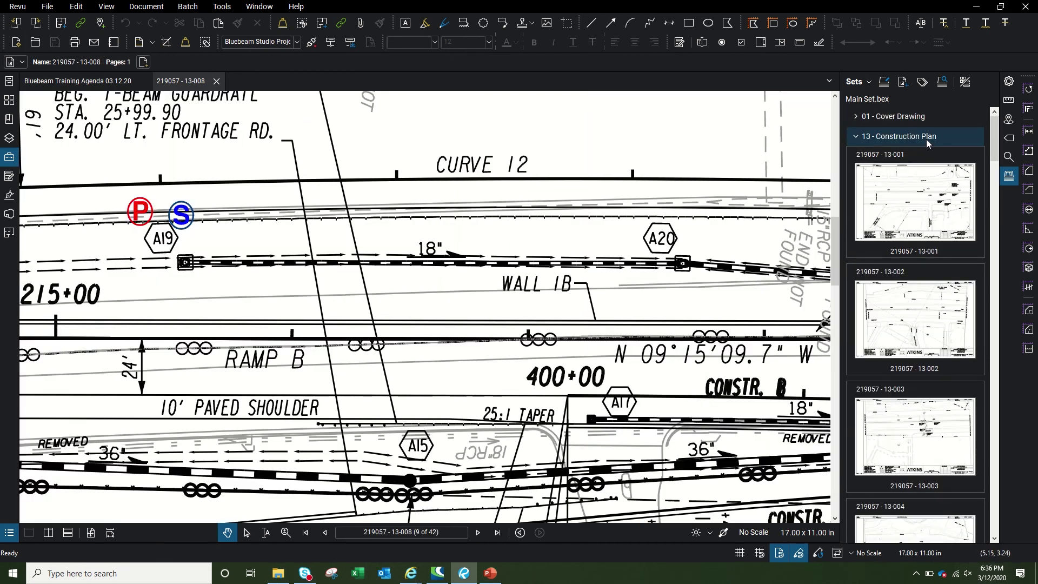
left_click(926, 139)
left_click(923, 164)
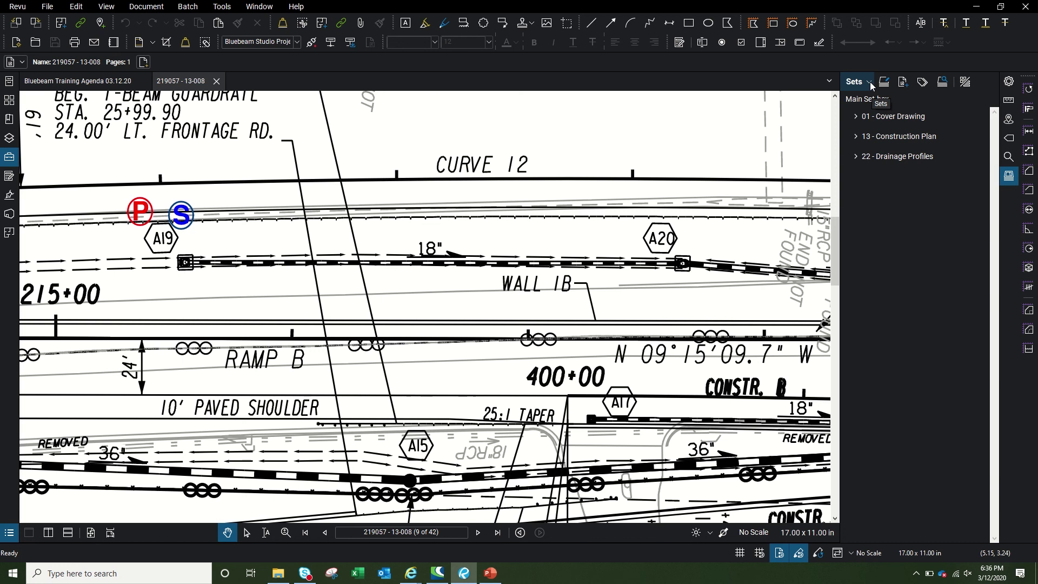
Expand the 01 - Cover Drawing, 22 - Drainage Profiles and 13 - Construction Plan categories in the set
left_click(900, 120)
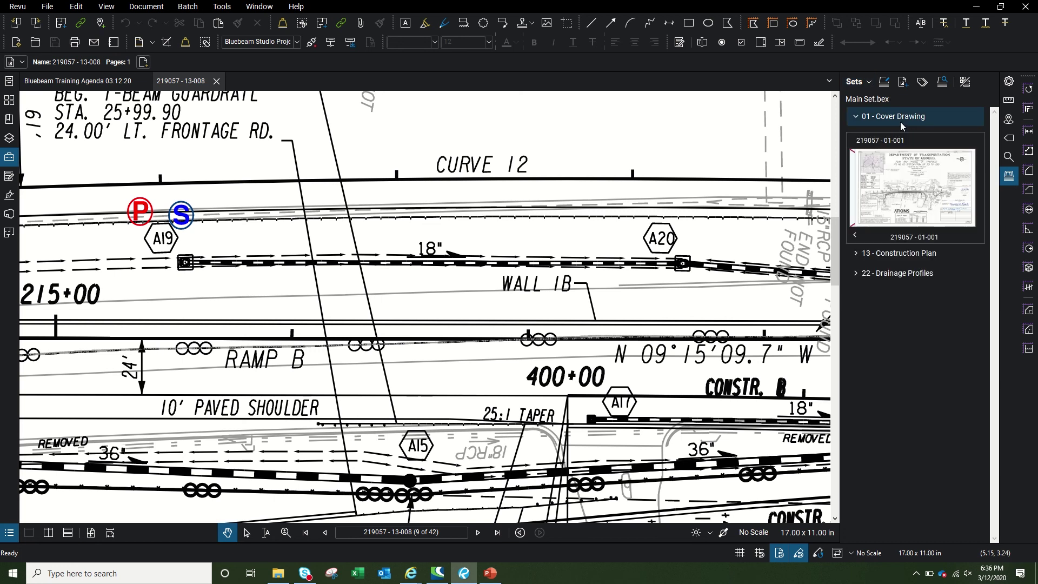
left_click(907, 282)
left_click(902, 253)
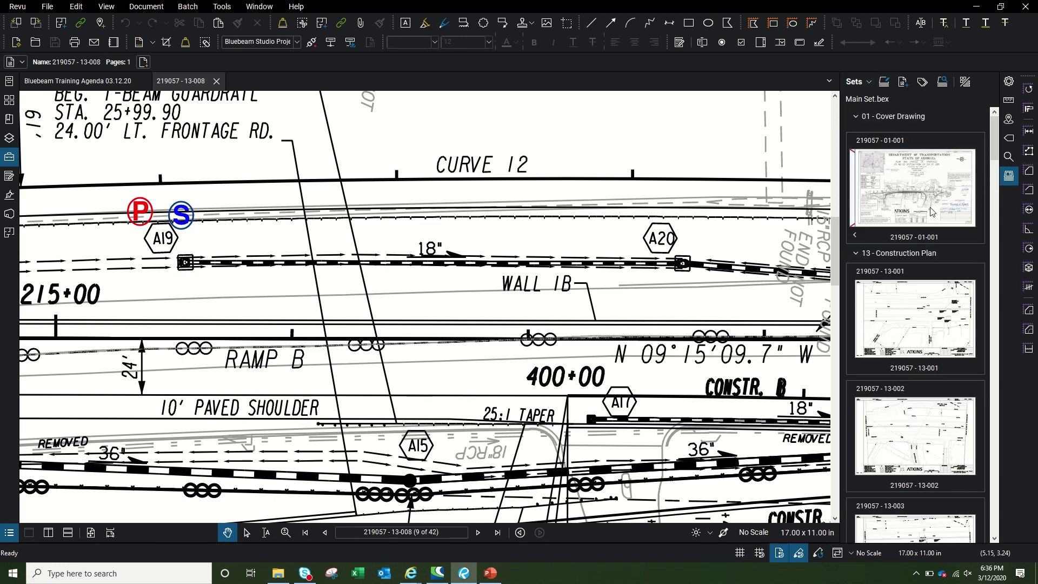
Open the print settings for the set's latest revisions, and close them without printing
left_click(871, 83)
left_click(870, 82)
left_click(870, 82)
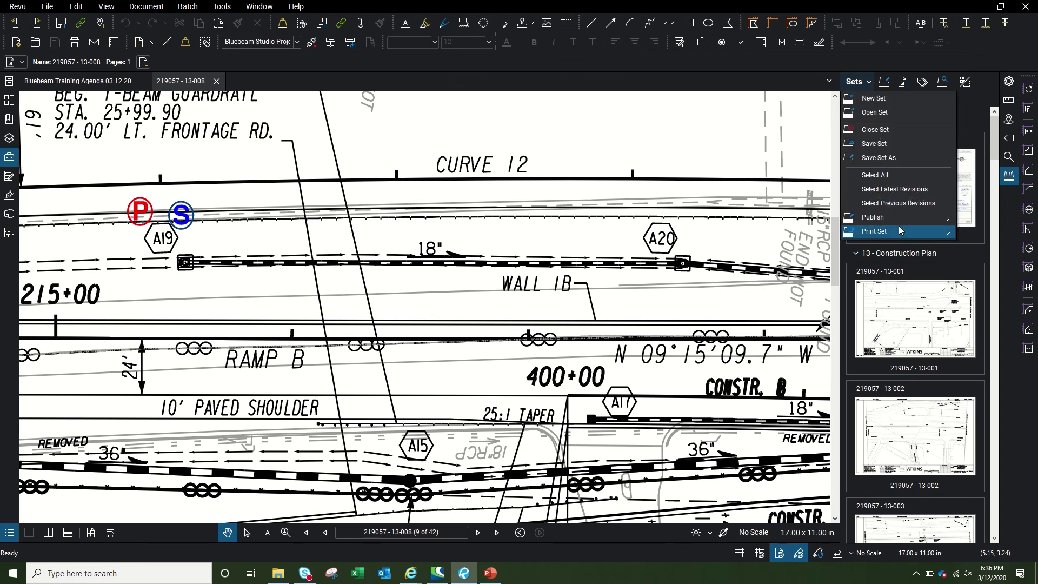
mouse_move(938, 235)
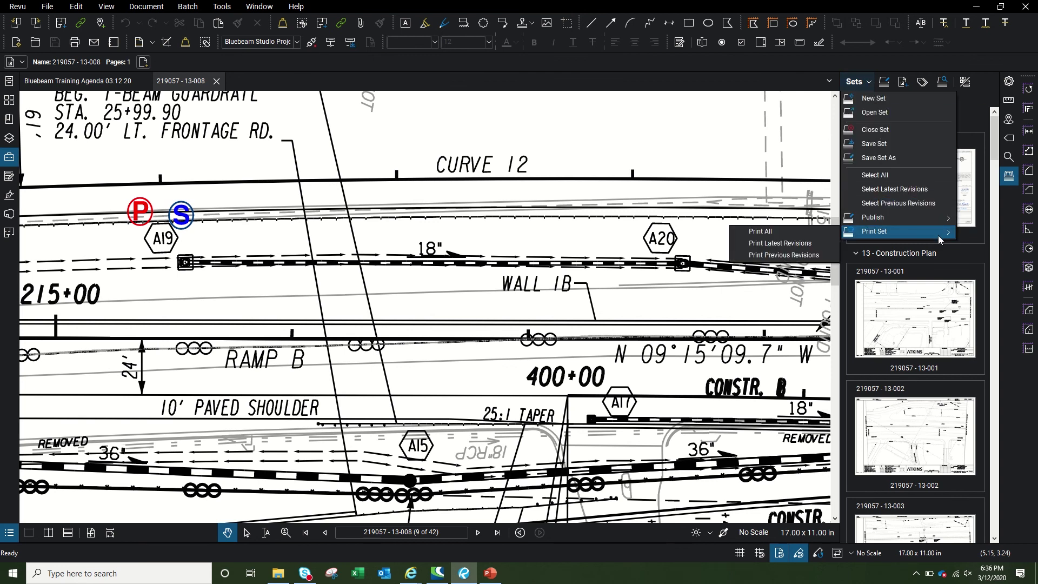
left_click(789, 245)
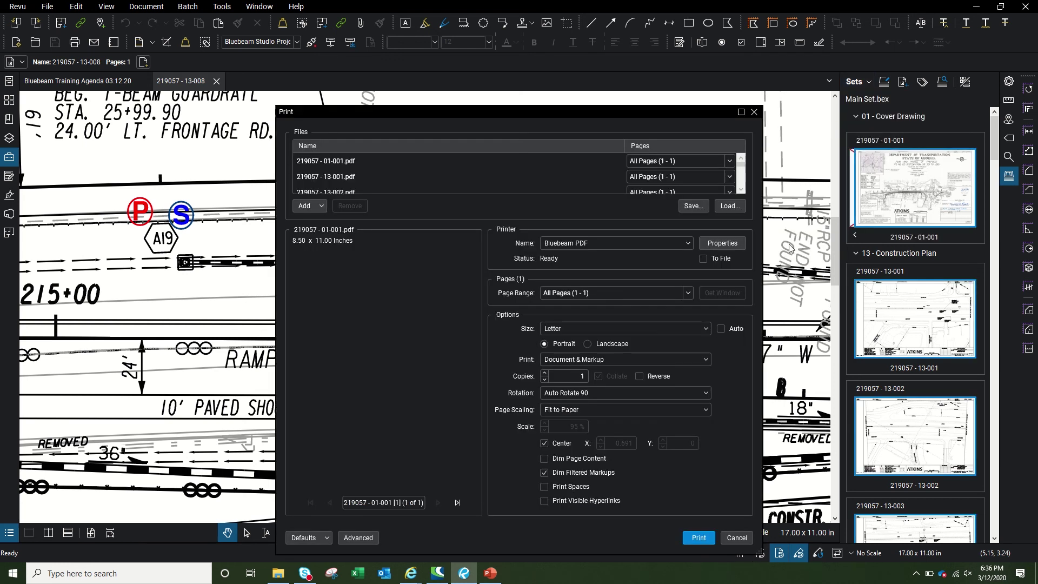
left_click(737, 539)
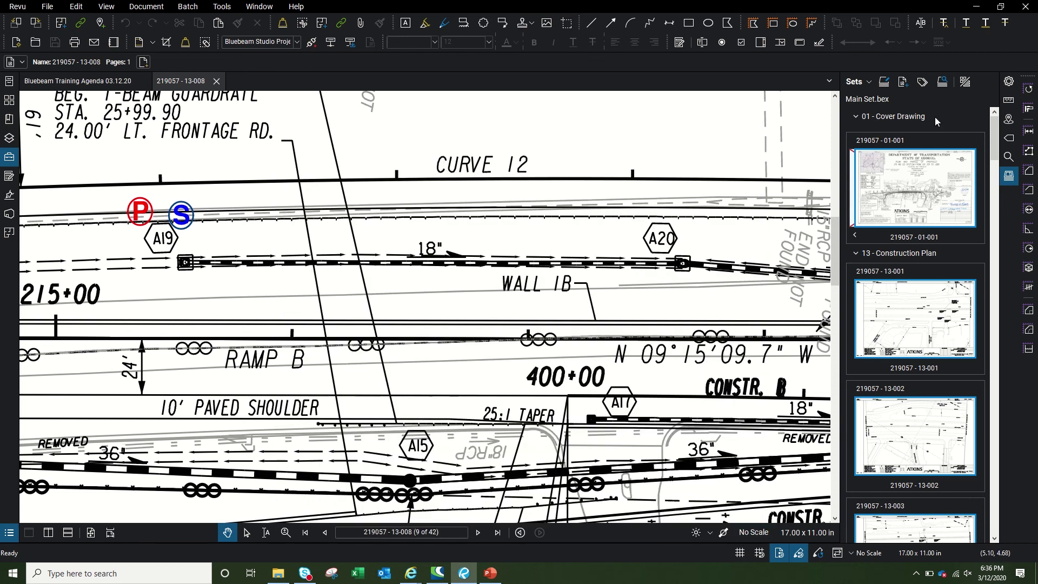
Display the set's sheets as a compact list instead of thumbnails, and preview a Construction Plan sheet
left_click(966, 83)
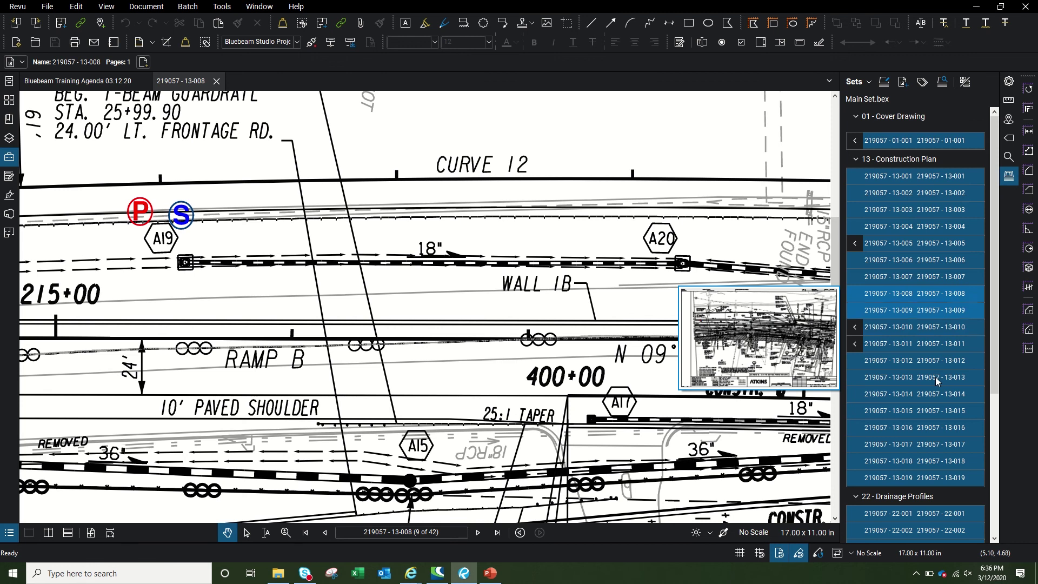
mouse_move(935, 377)
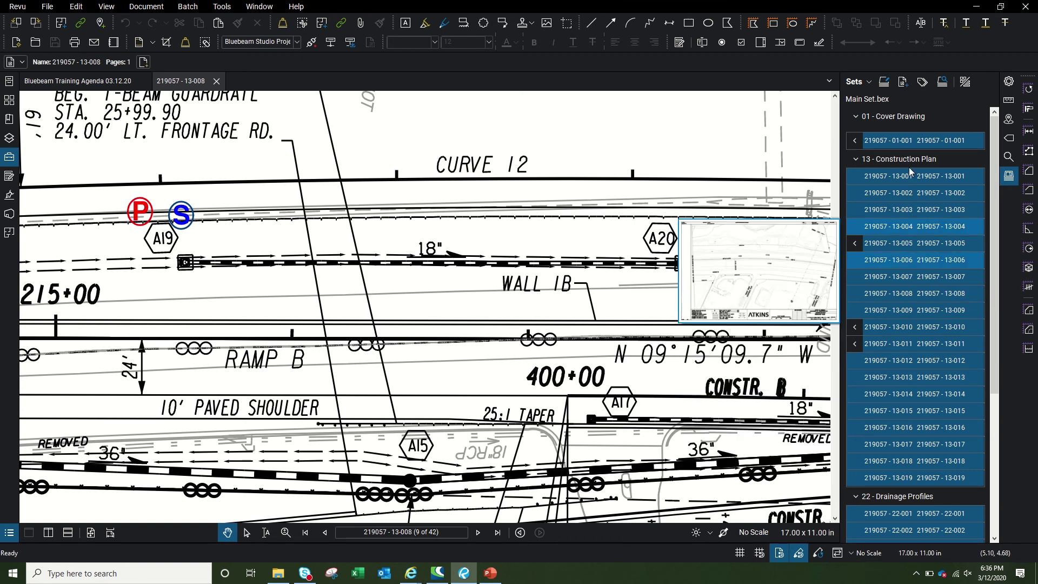
Publish the set's selected sheets as one combined PDF named LATEST AND GREATEST in the Presentation Main Office - Copy - Copy - Copy folder, including bookmarks
left_click(870, 83)
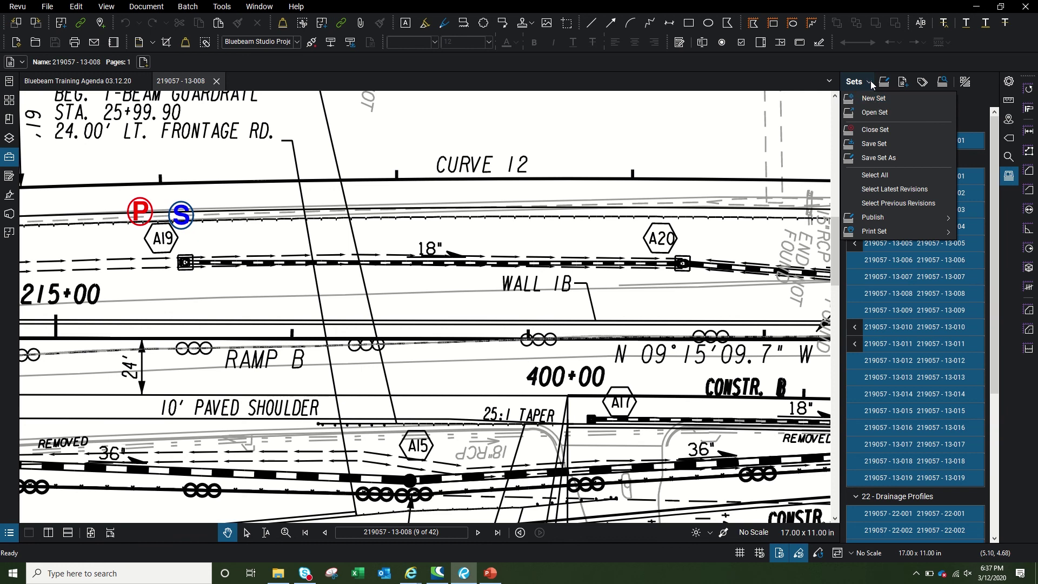
mouse_move(875, 217)
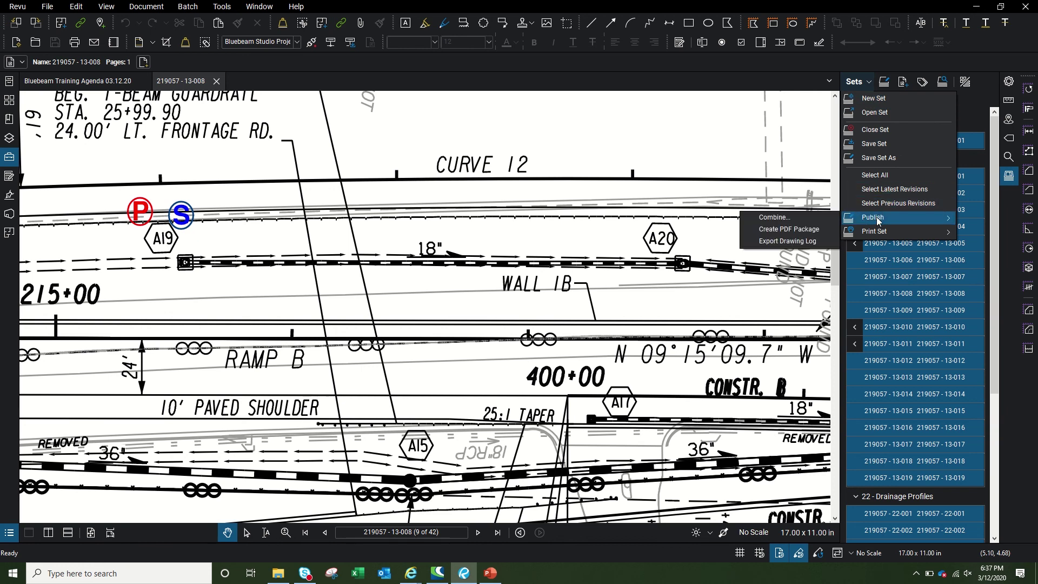
left_click(793, 220)
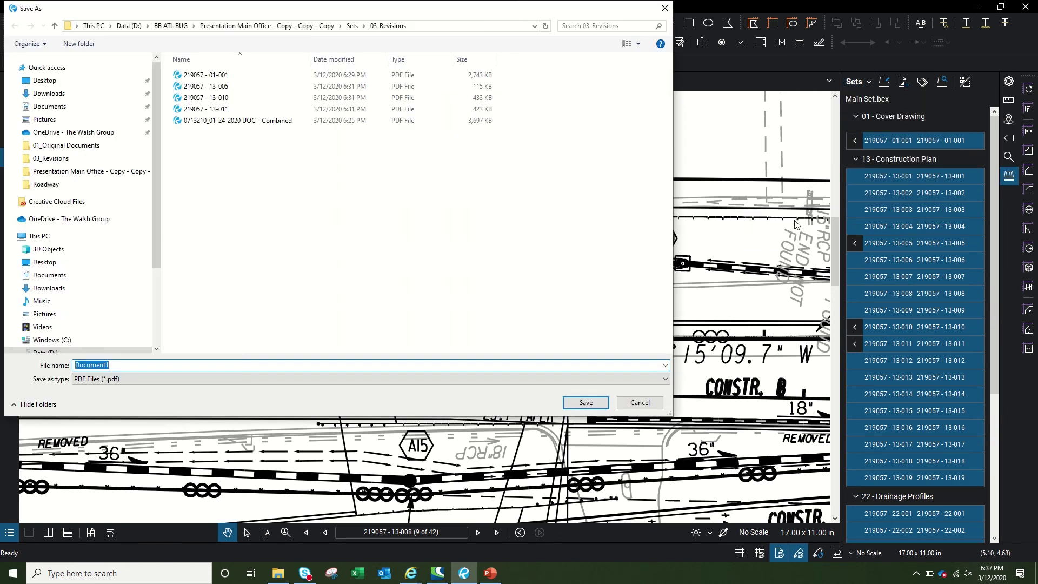
left_click(254, 25)
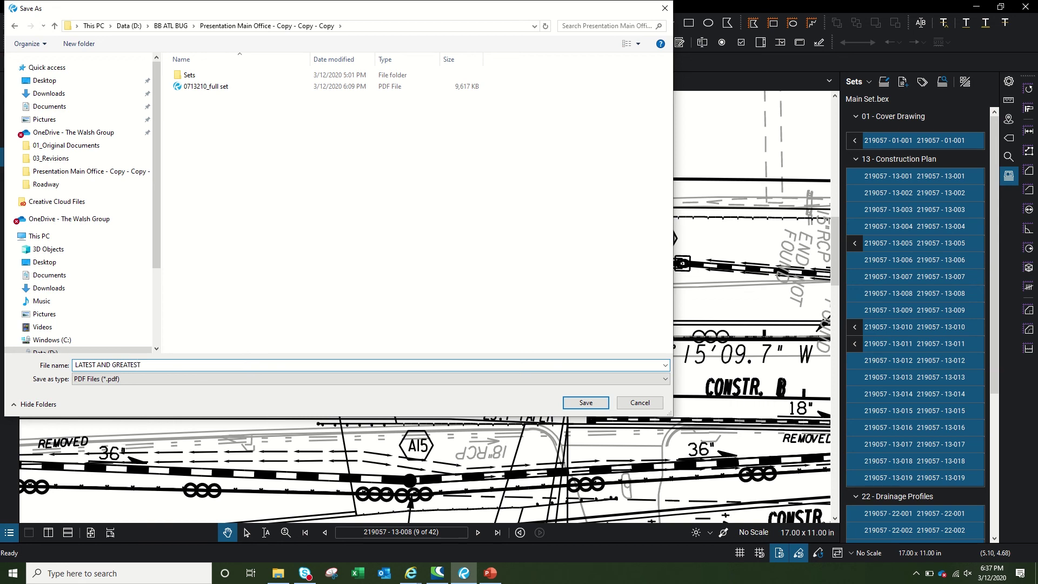
left_click(586, 403)
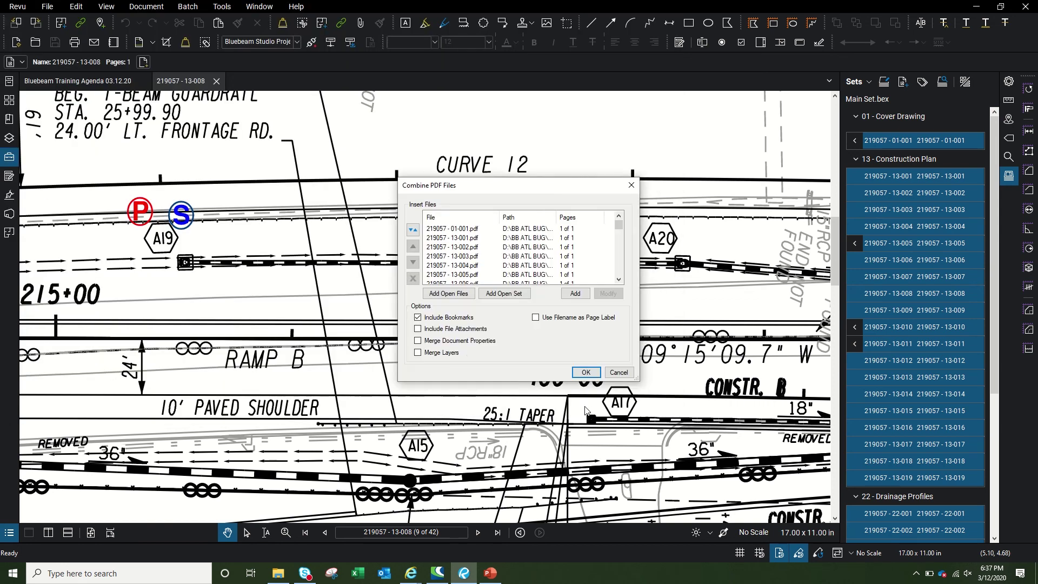
left_click(585, 372)
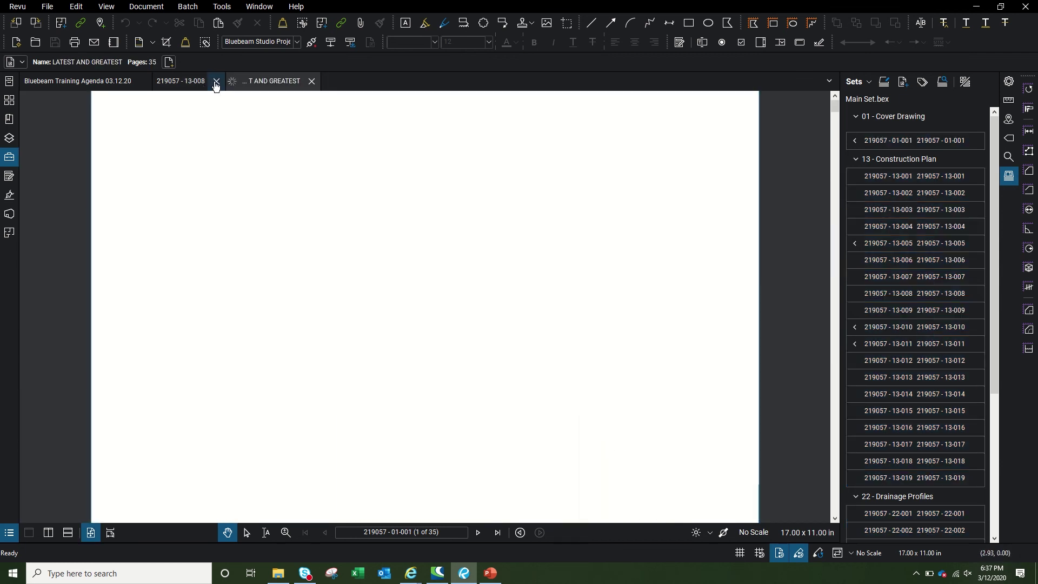
Close the separate 219057 - 13-008 drawing and page through the combined PDF to its sheet 219057 - 13-008
left_click(215, 84)
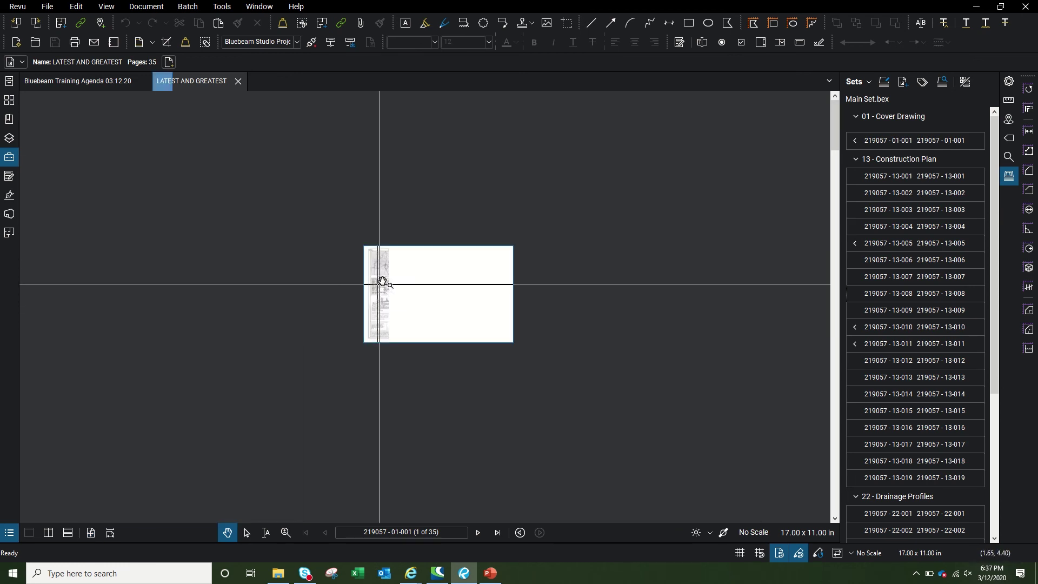
left_click(476, 533)
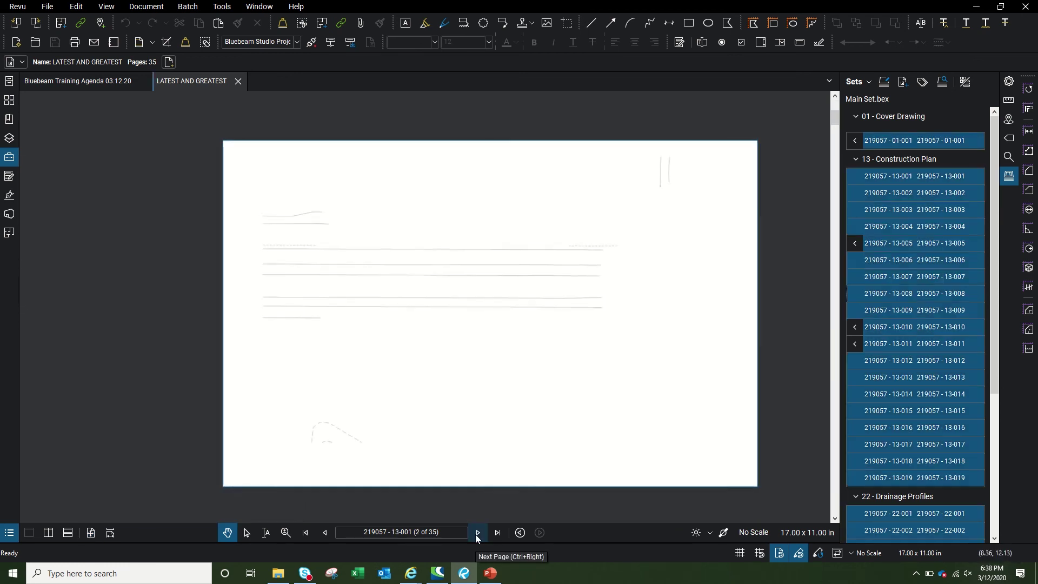
left_click(477, 532)
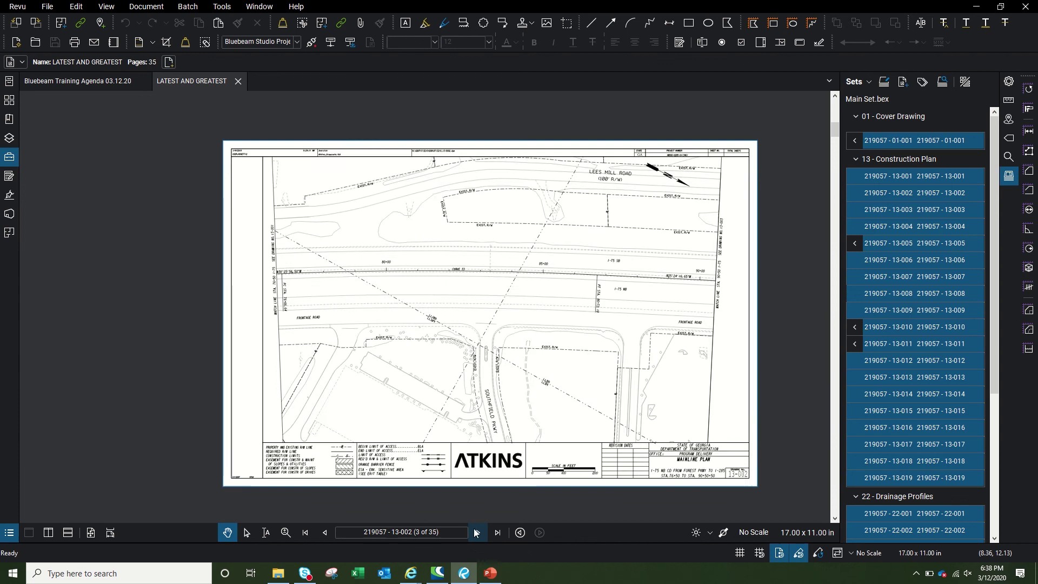
left_click(476, 532)
left_click(476, 533)
left_click(477, 533)
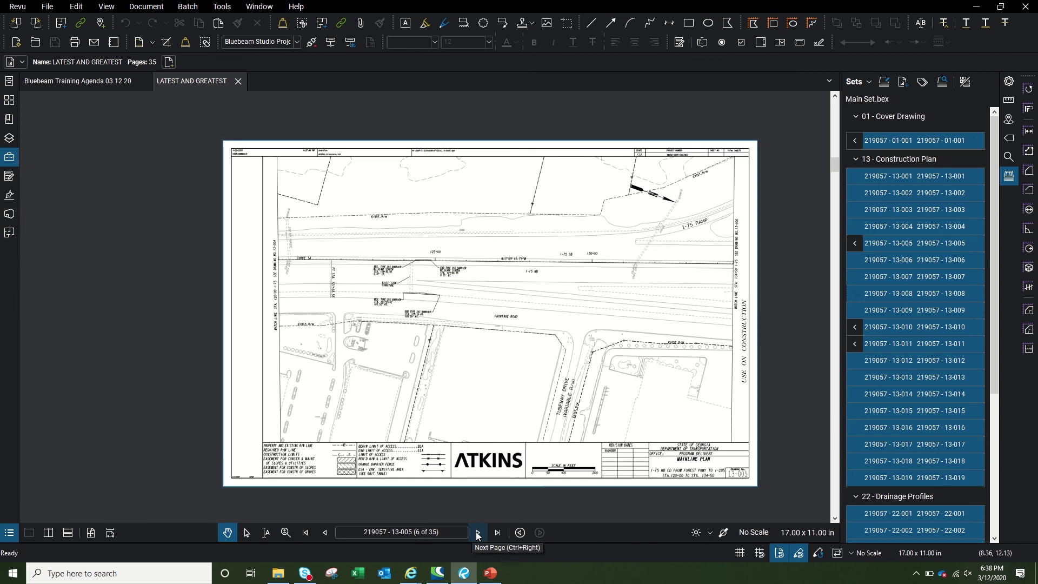
left_click(476, 534)
left_click(477, 533)
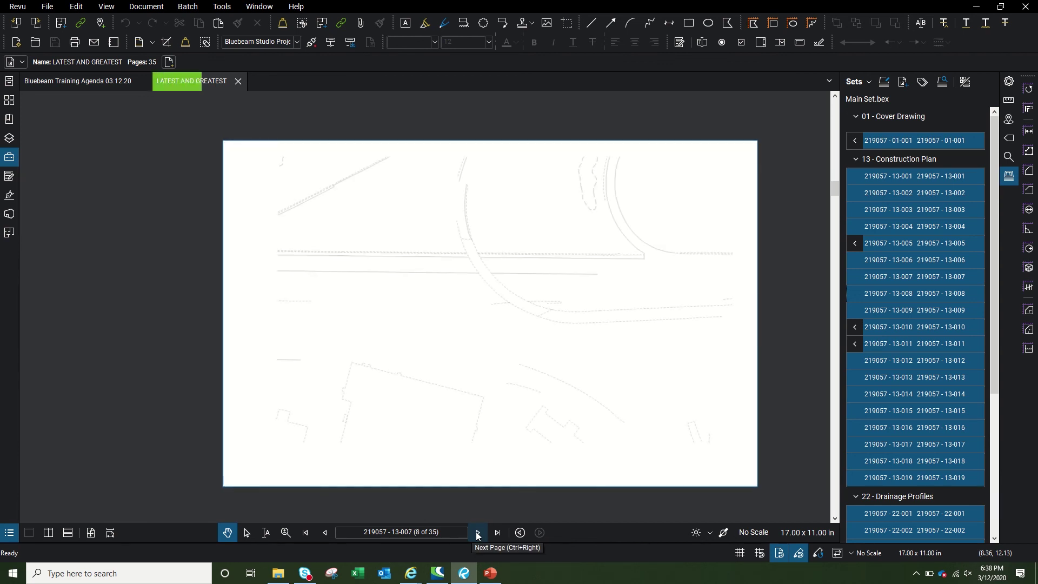
left_click(477, 532)
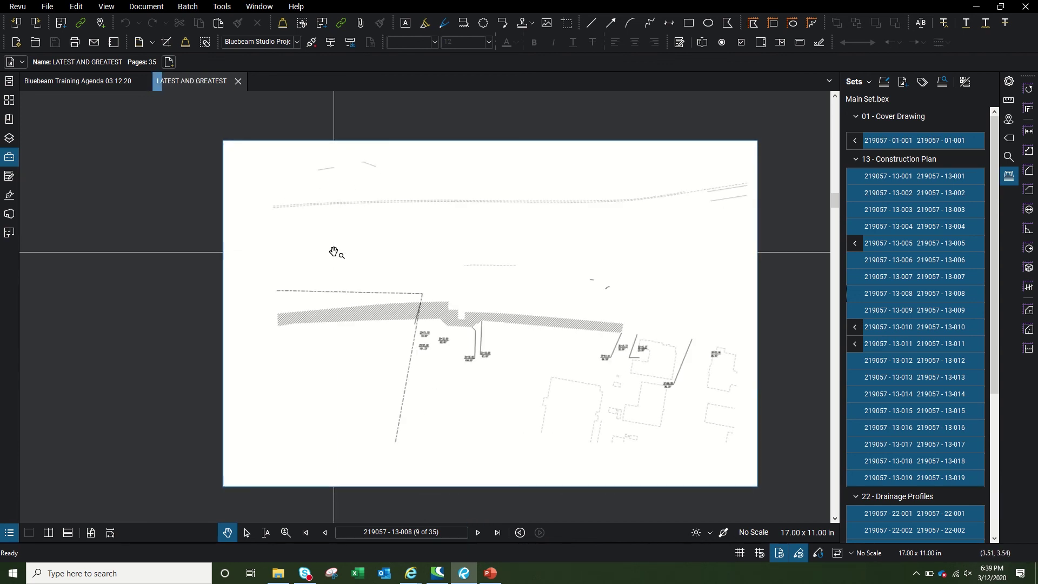
Test the profile link beside structure A19 on sheet 13-008 of the combined PDF, and select the page label of drainage profile 22-007
scroll(296, 265, "up", 5)
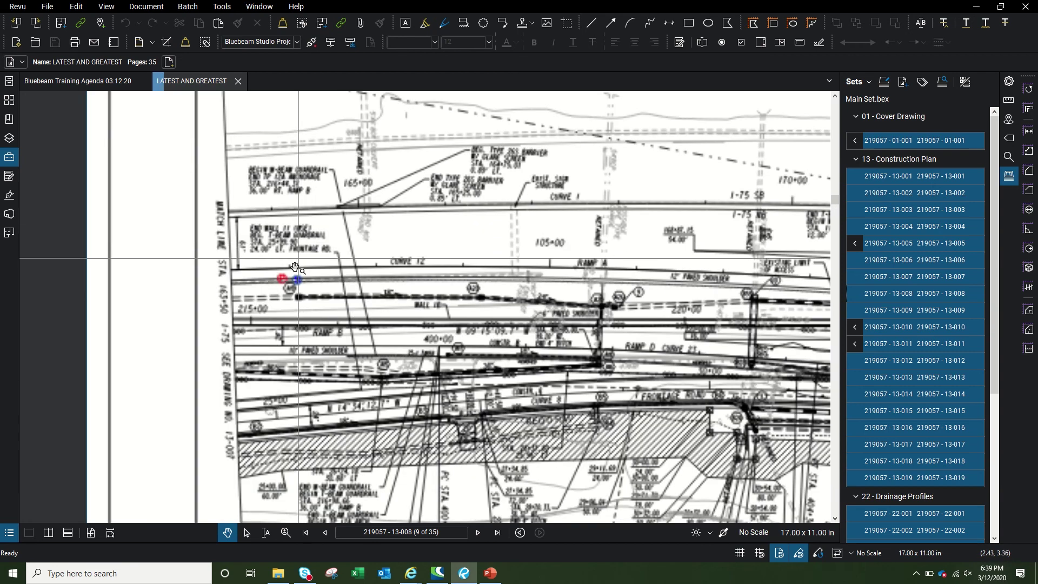
scroll(297, 264, "down", 10)
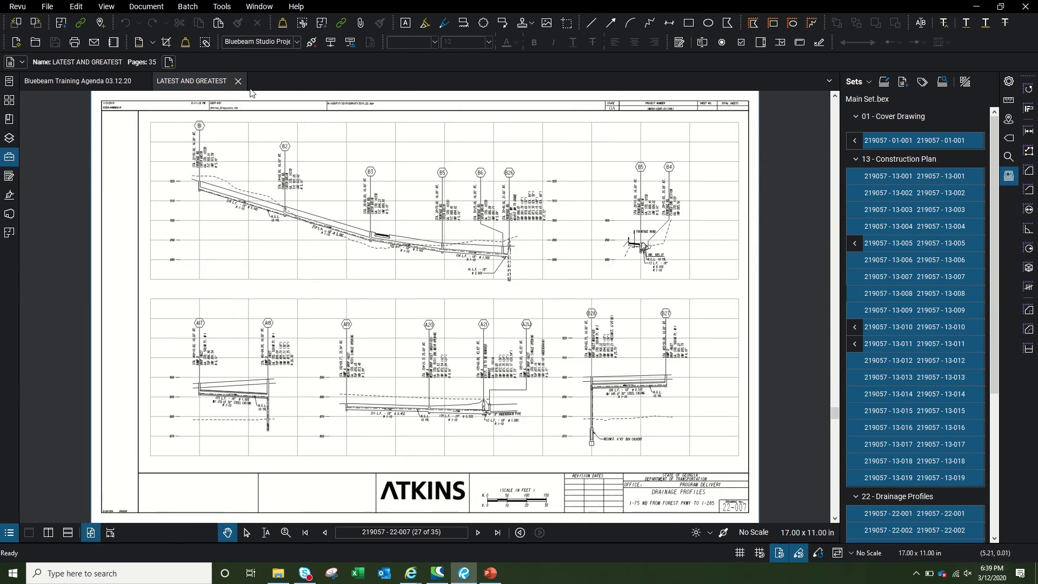
left_click(449, 534)
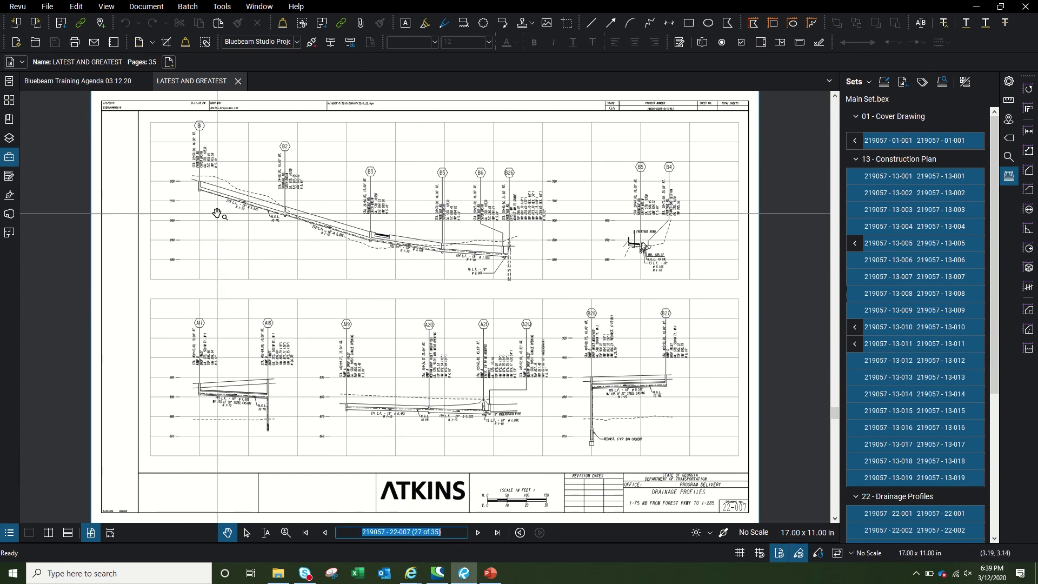